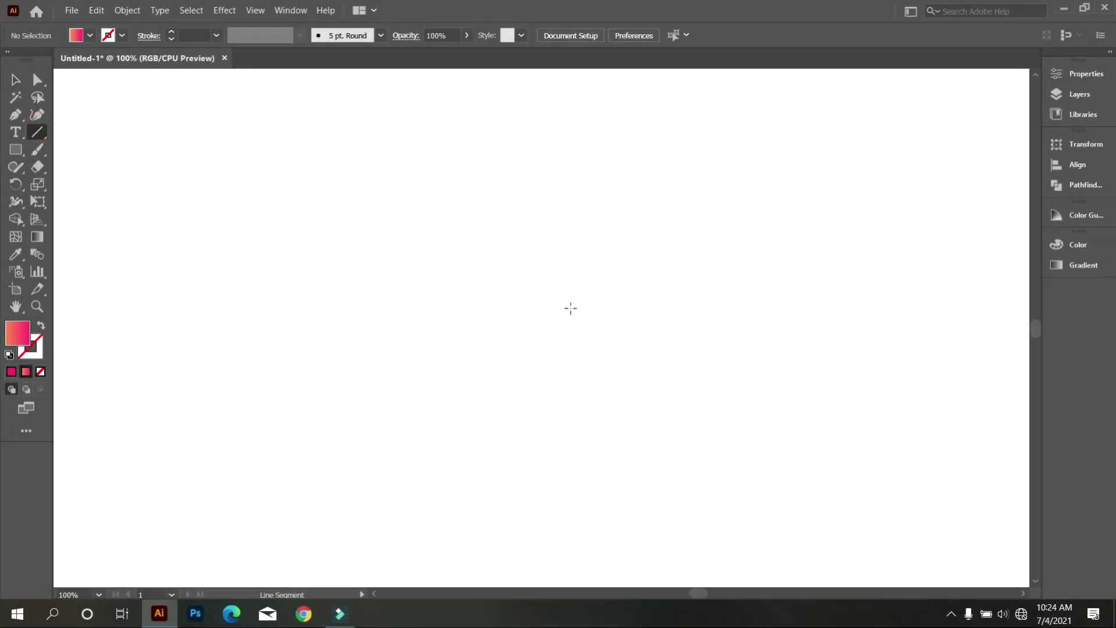
- Draw a straight vertical line on the artboard and give it a black stroke
left_click_drag(620, 177, 620, 503)
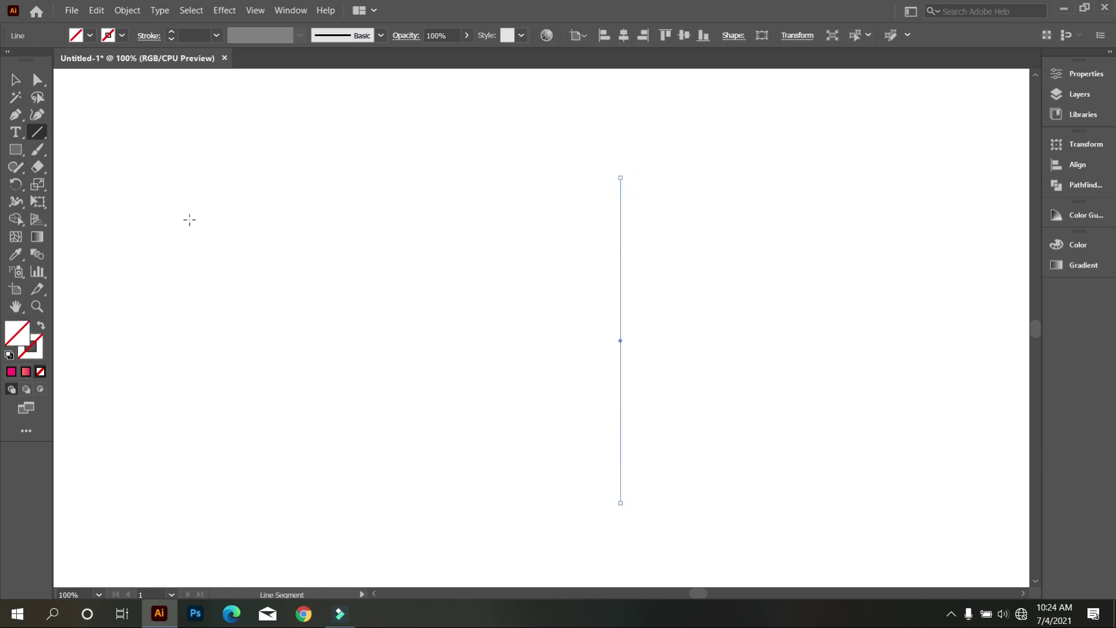
left_click(121, 36)
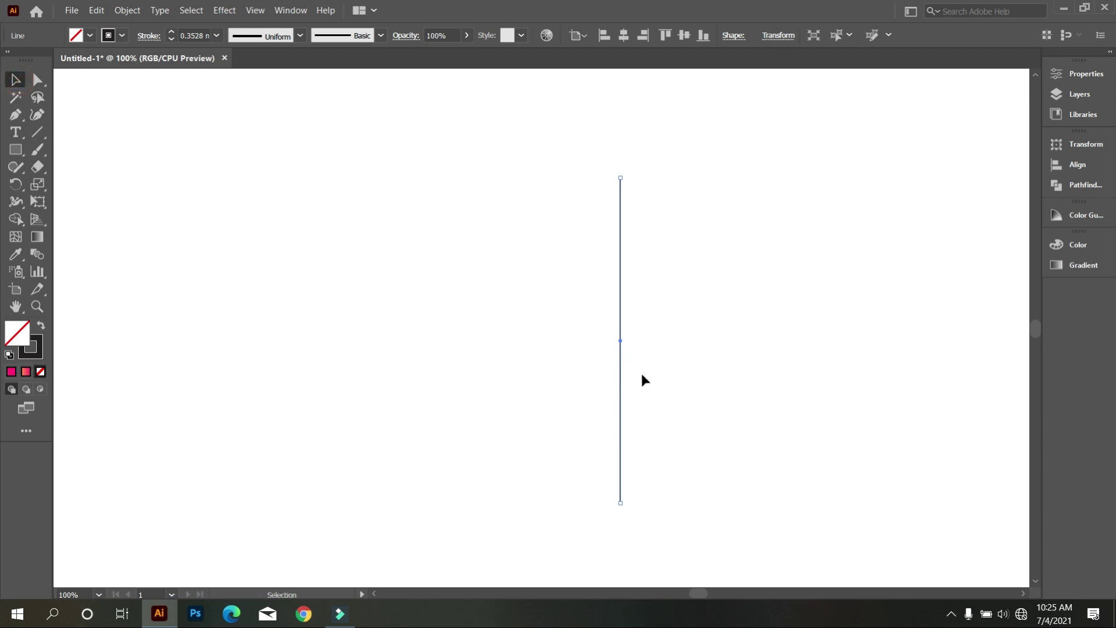
- Duplicate the line a short distance sideways and repeat the copy until there are twelve evenly spaced vertical lines
left_click_drag(620, 386, 603, 390)
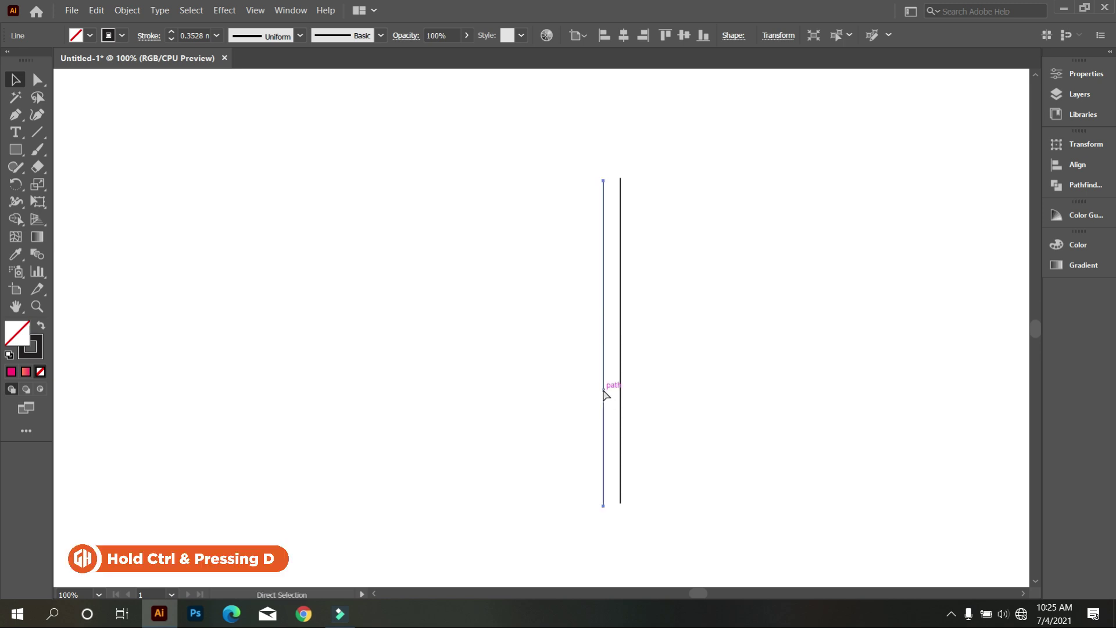
key("ctrl+d")
key("ctrl+d")
key("ctrl+d")
key("ctrl+d")
key("ctrl+d")
key("ctrl+d")
key("ctrl+d")
key("ctrl+d")
key("ctrl+d")
key("ctrl+d")
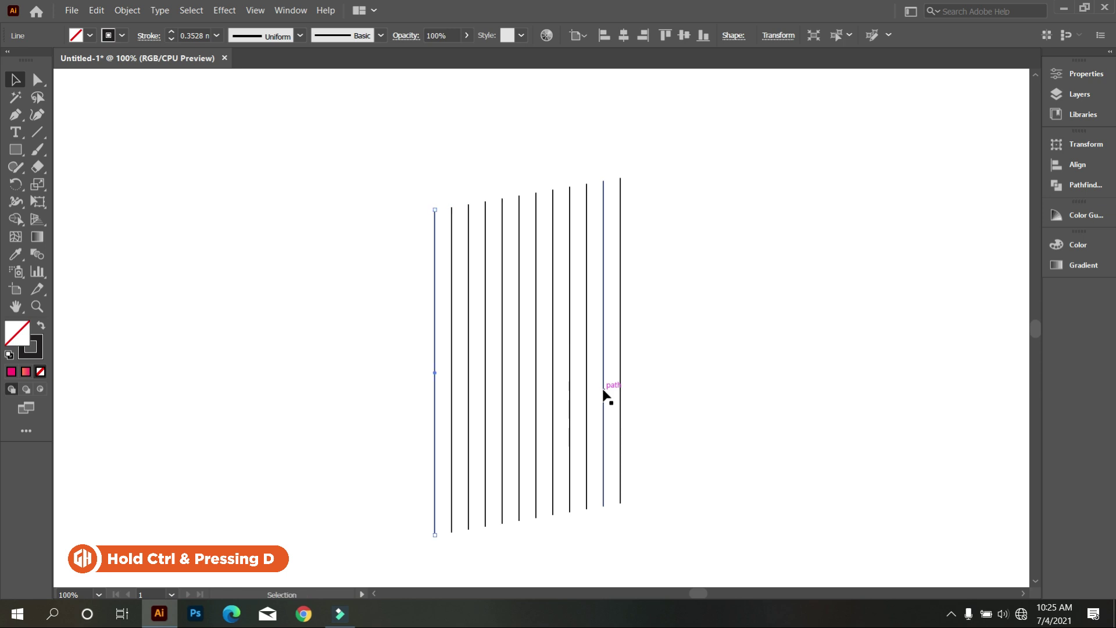
left_click(367, 270)
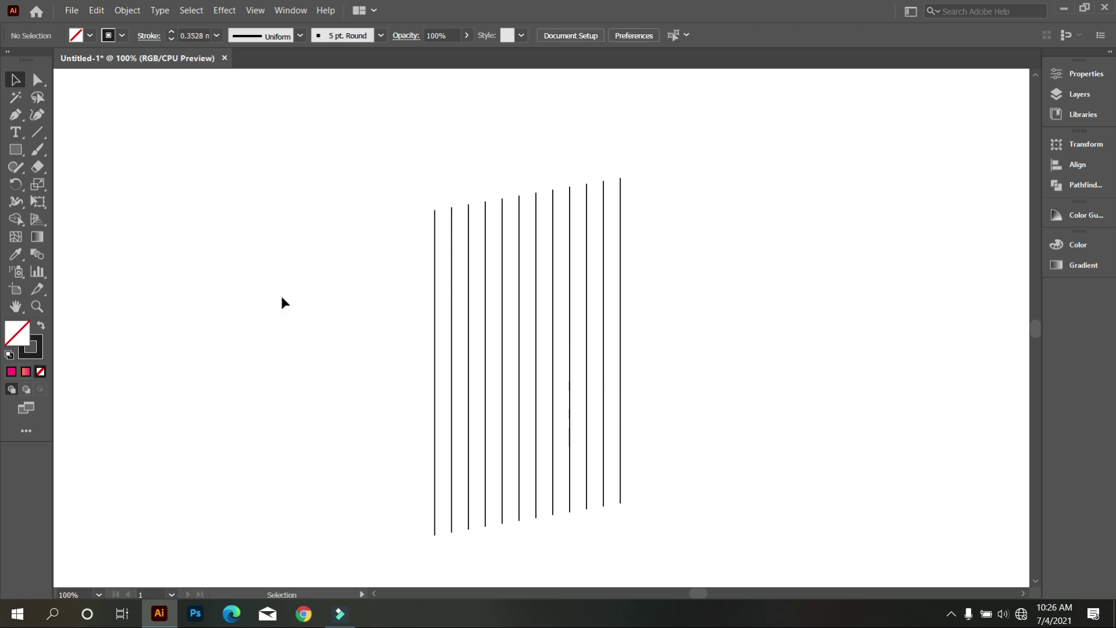
- Align all the vertical lines to their vertical centers and group them
left_click_drag(313, 182, 734, 348)
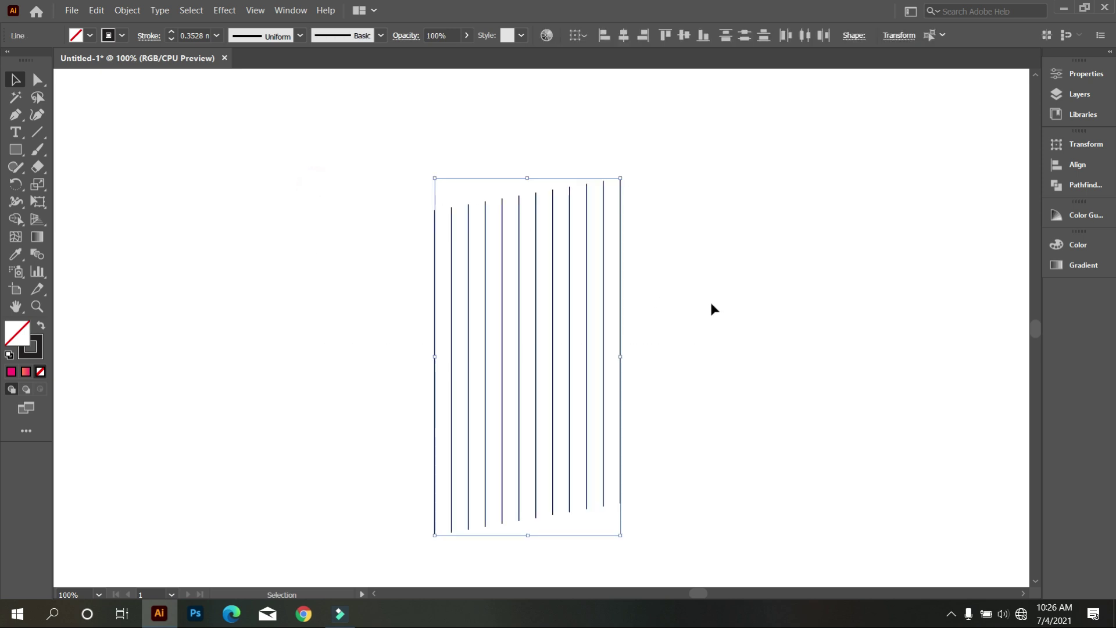
left_click(684, 34)
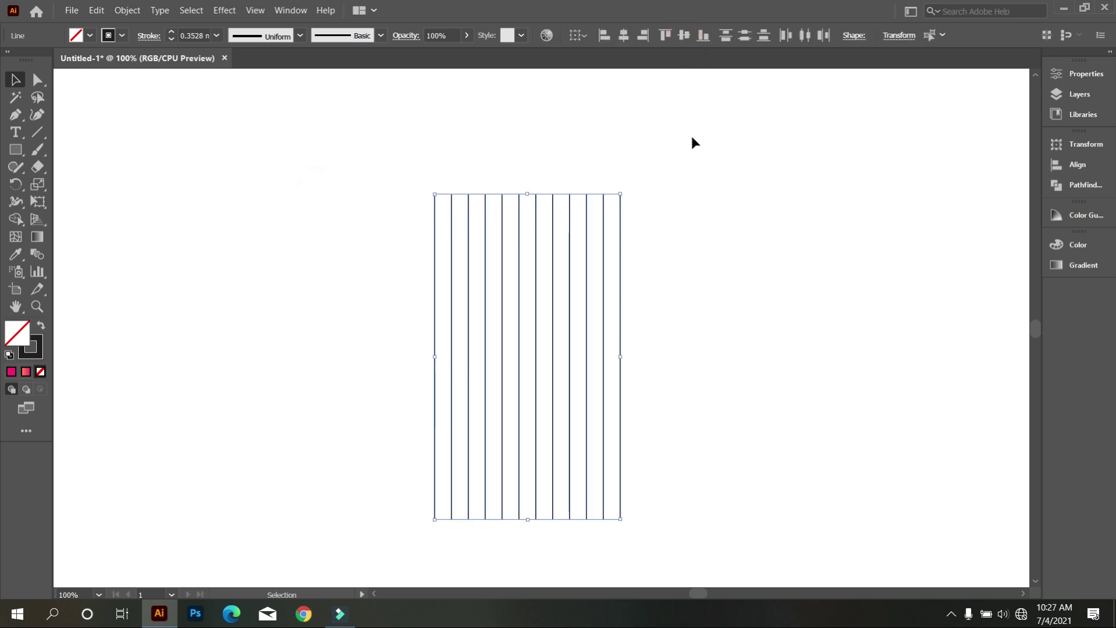
right_click(674, 173)
left_click(732, 255)
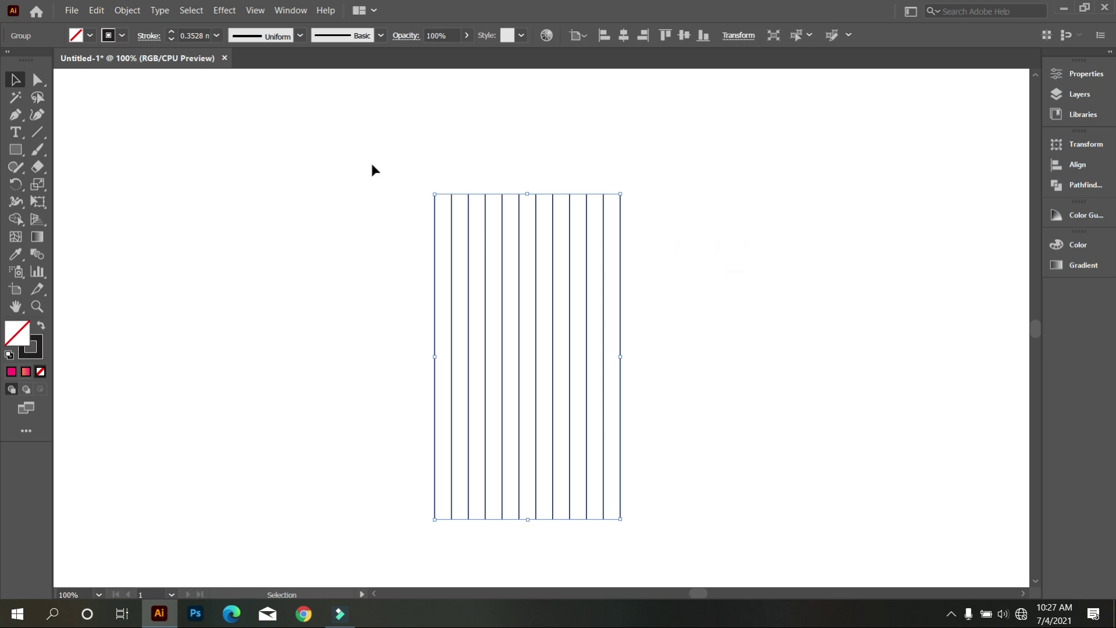
- Copy the line group in place and rotate the copy 90 degrees to form a square grid of crossing lines
left_click(96, 11)
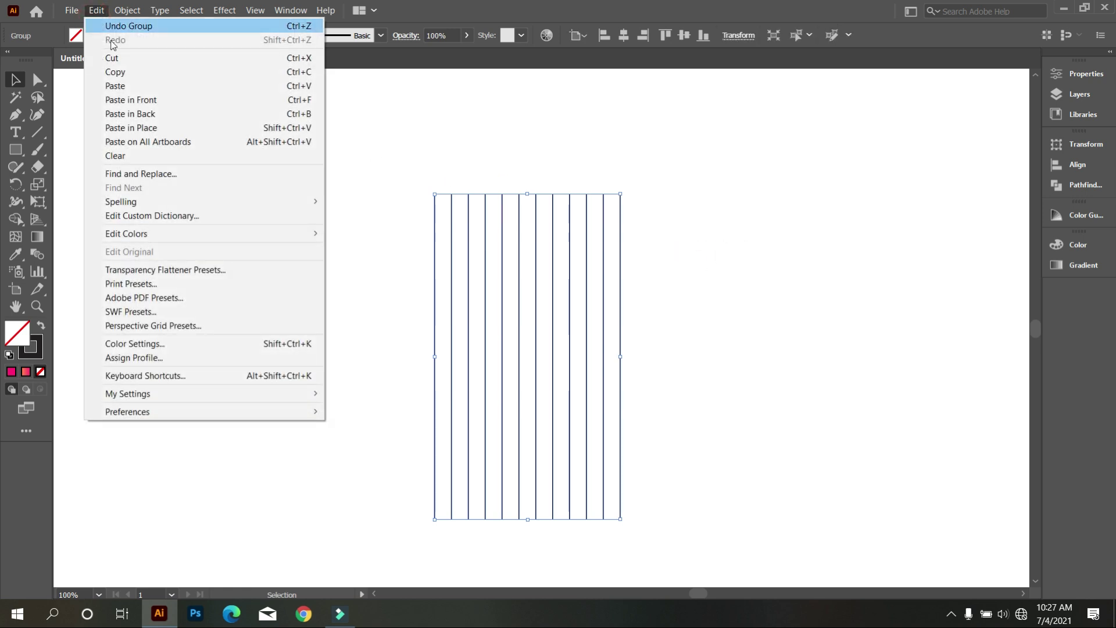
left_click(125, 72)
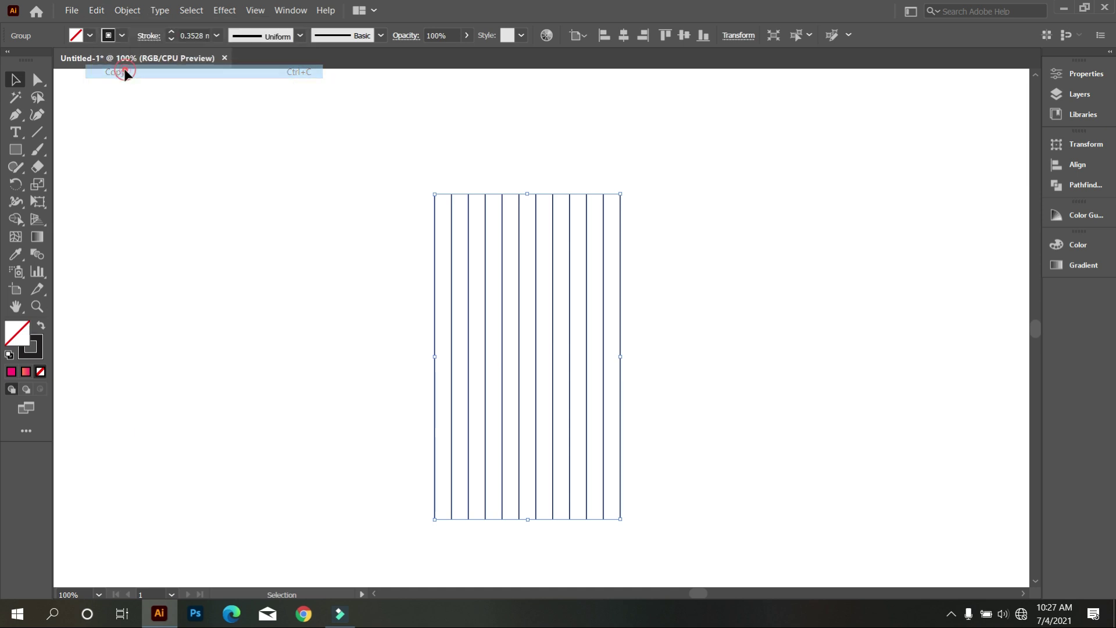
left_click(96, 11)
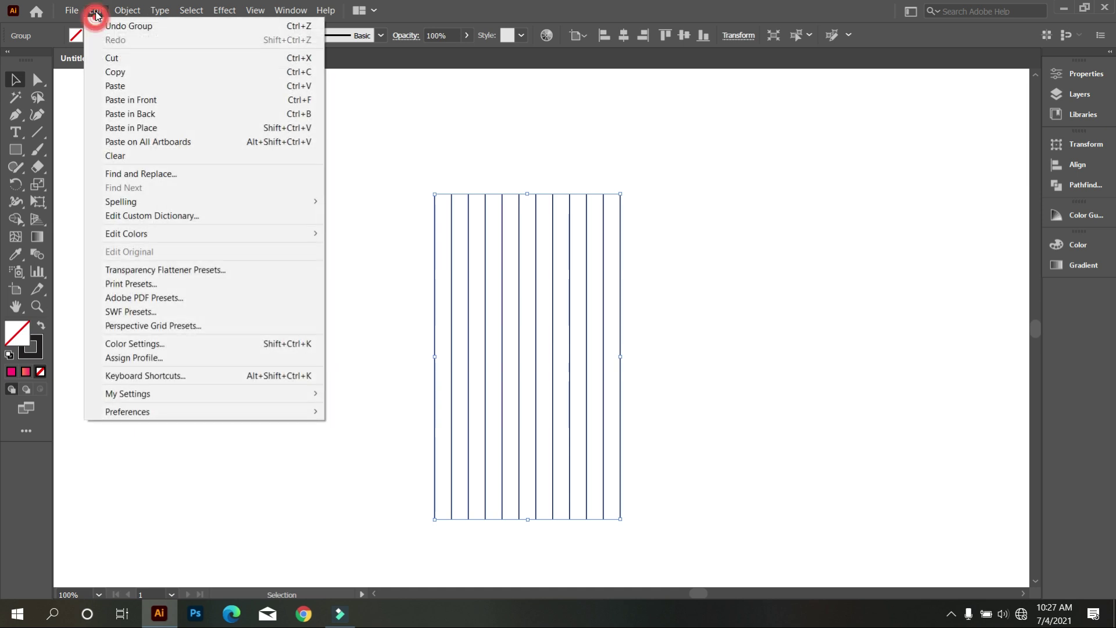
left_click(148, 126)
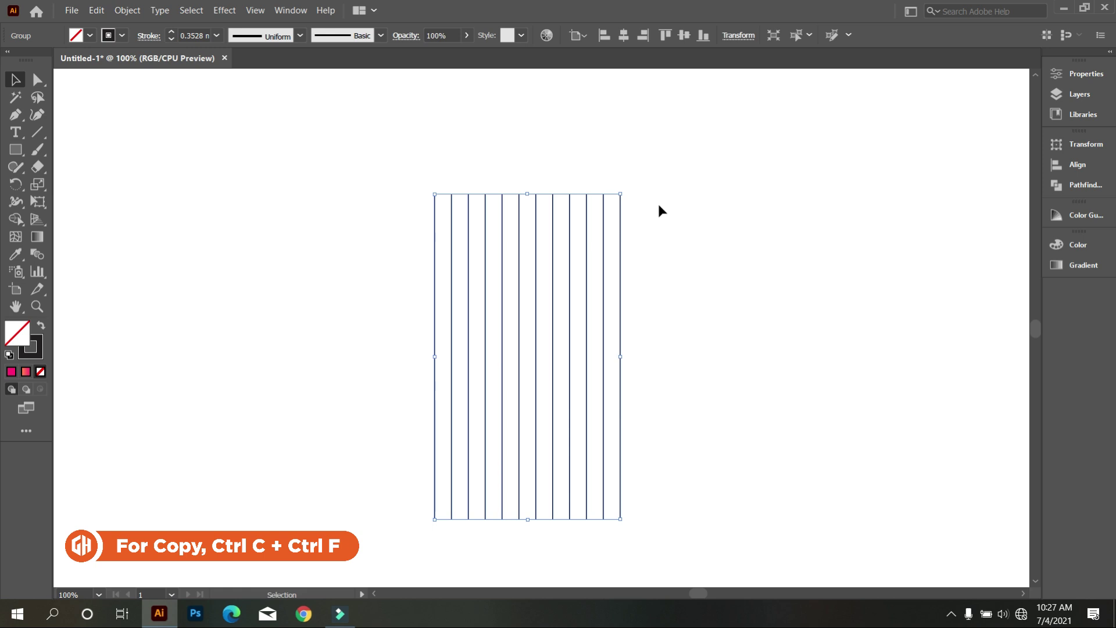
left_click_drag(628, 187, 817, 410)
left_click(763, 390)
scroll(763, 389, "down", 2)
scroll(730, 391, "up", 1)
scroll(727, 403, "up", 1)
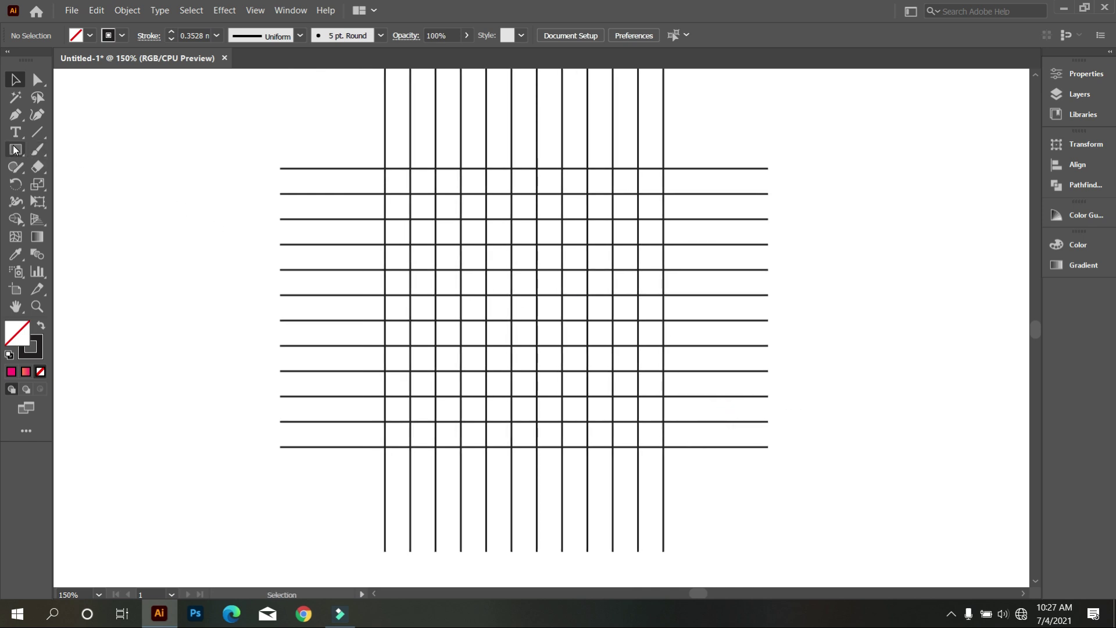
- Draw a circle with the Ellipse tool that exactly fills the square area where the grid lines cross
left_click_drag(16, 150, 63, 186)
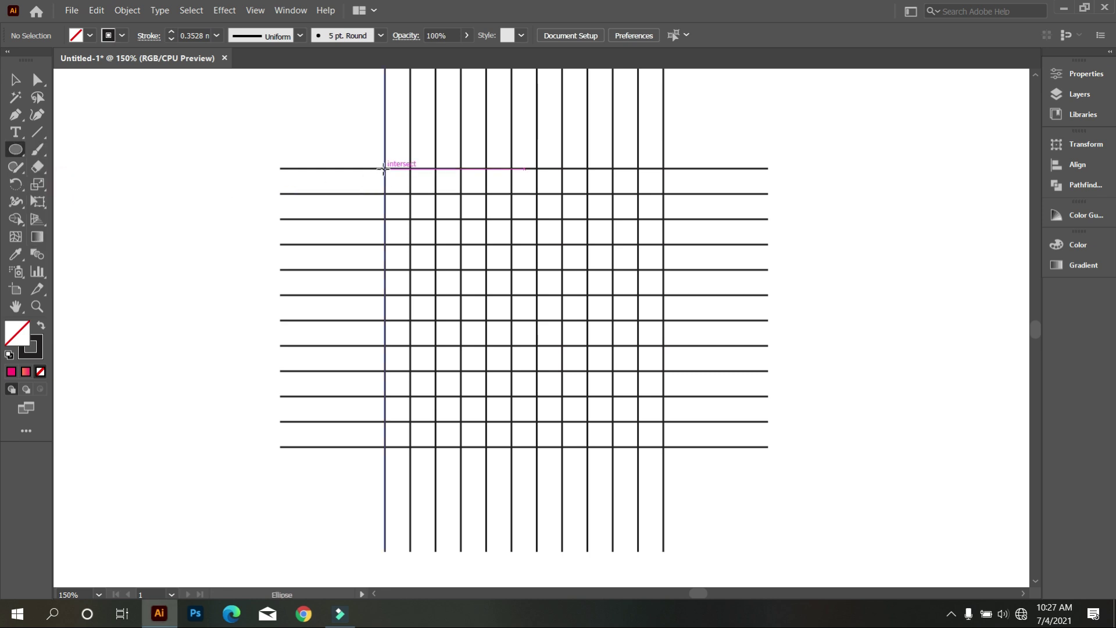
left_click_drag(383, 169, 662, 431)
scroll(600, 385, "up", 1)
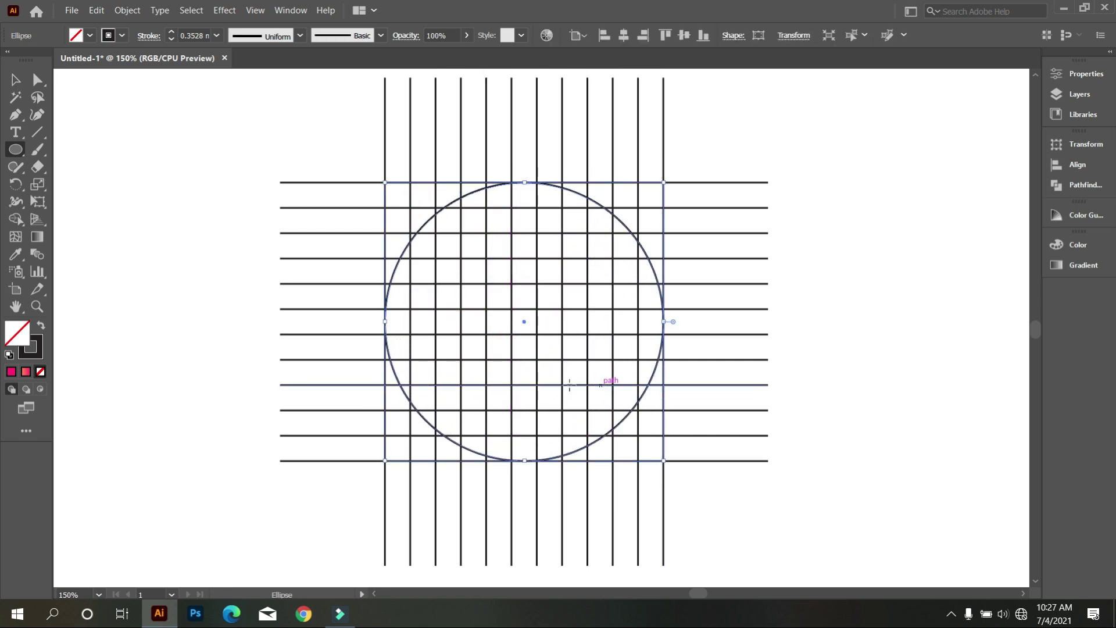
left_click(16, 80)
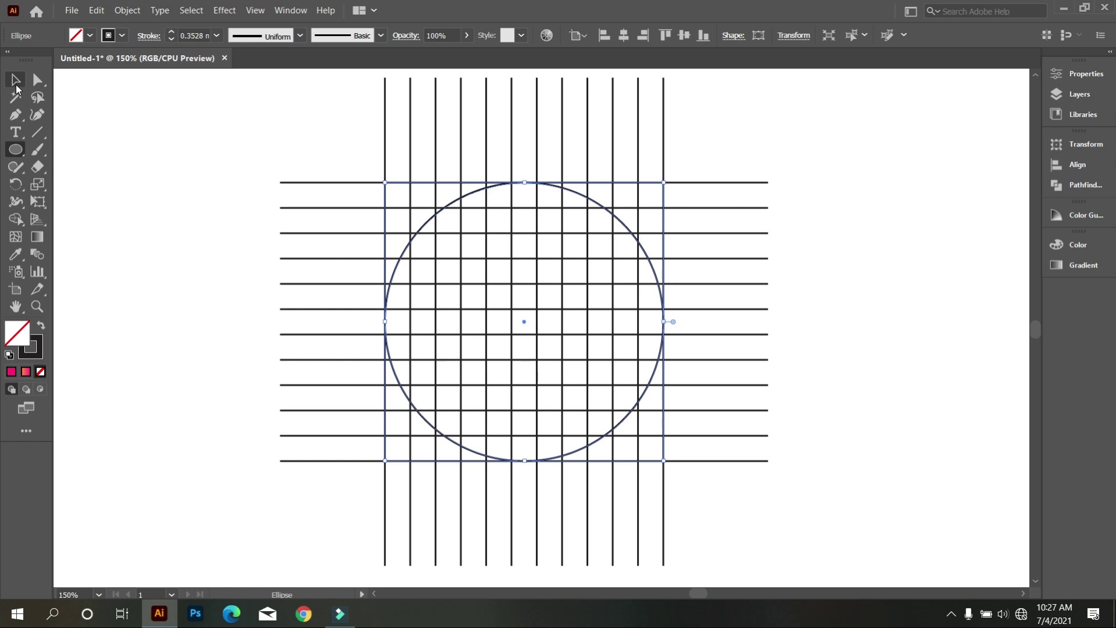
left_click(131, 124)
- Copy the circle in place and scale the copy from its center one grid cell inward
left_click(469, 196)
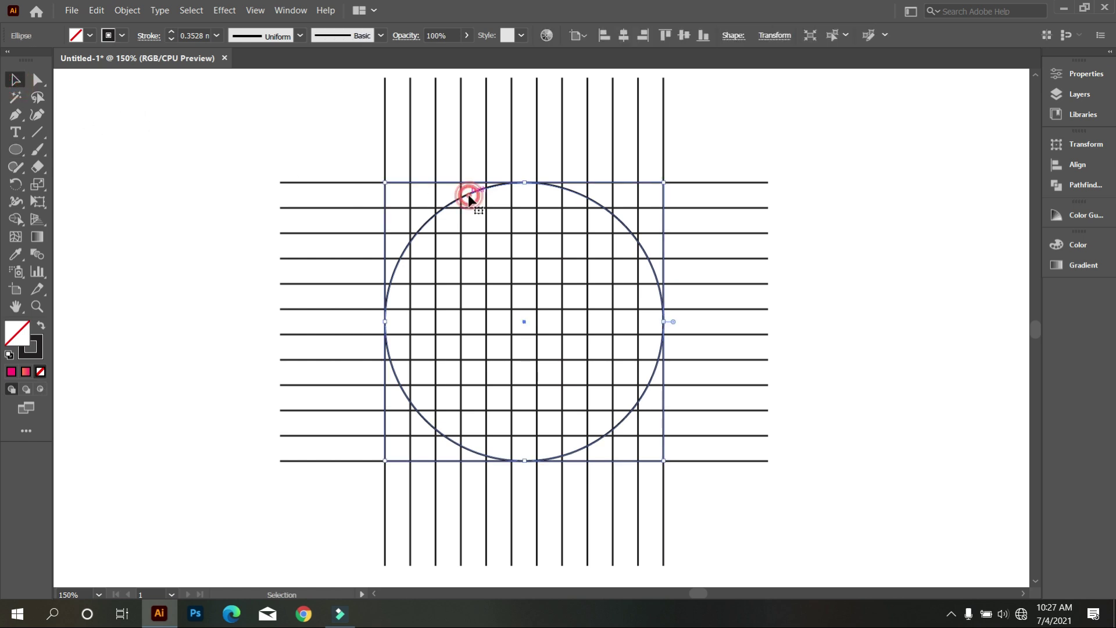
left_click(96, 10)
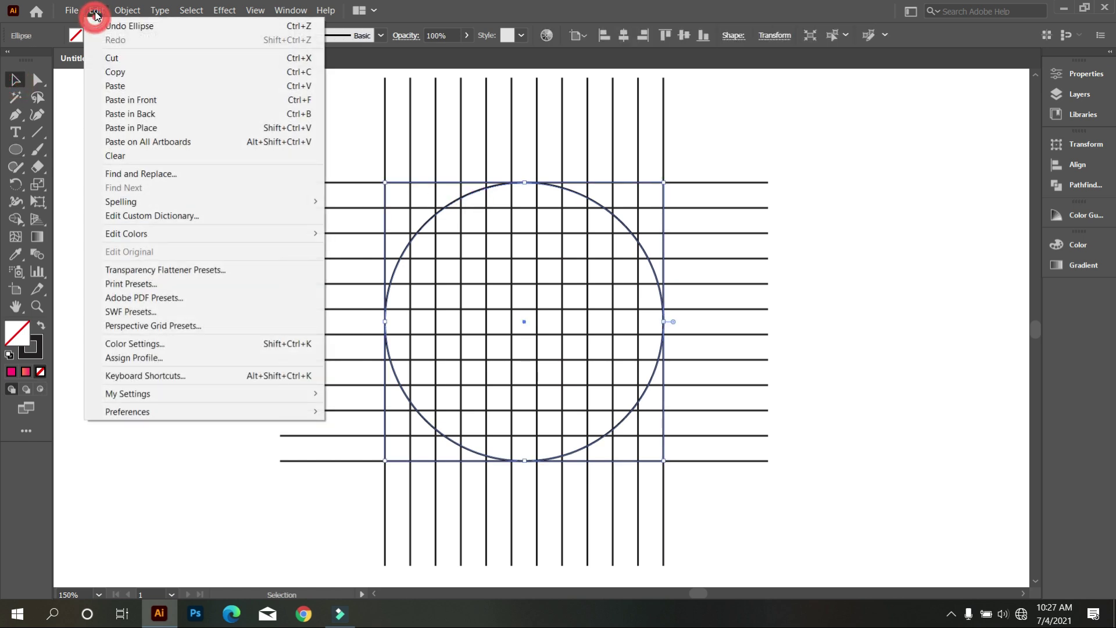
left_click(114, 72)
left_click(96, 10)
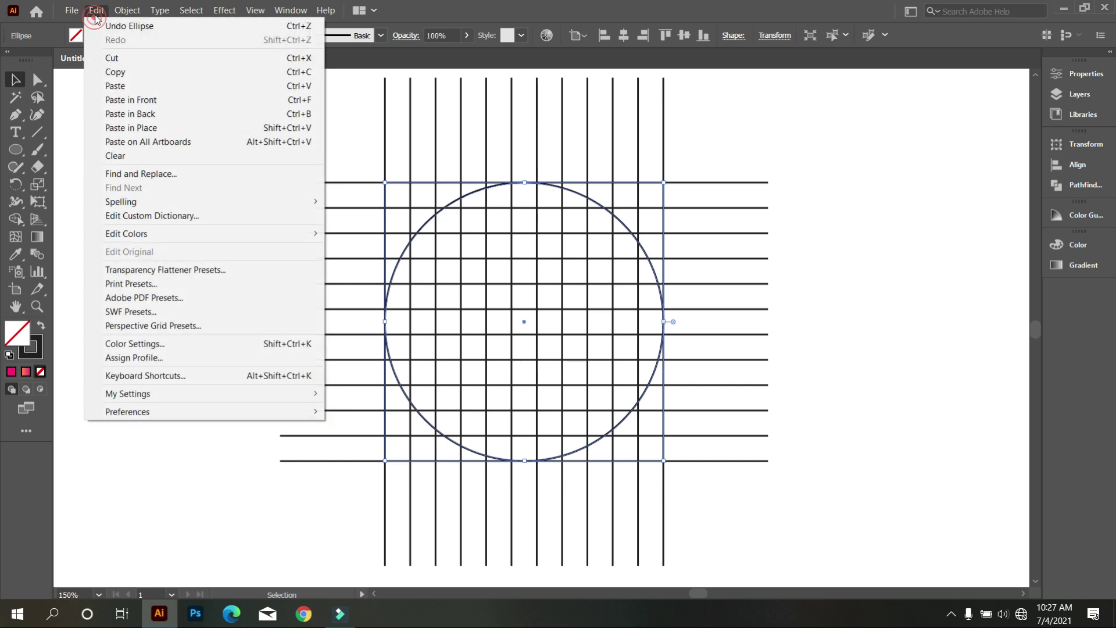
left_click(147, 129)
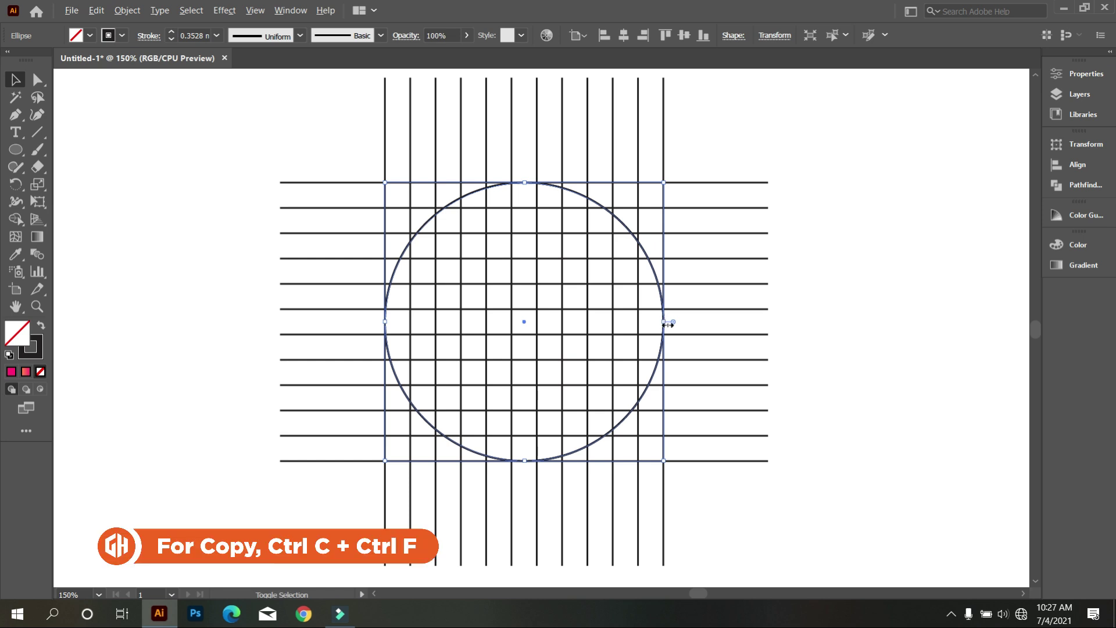
left_click_drag(665, 319, 639, 327)
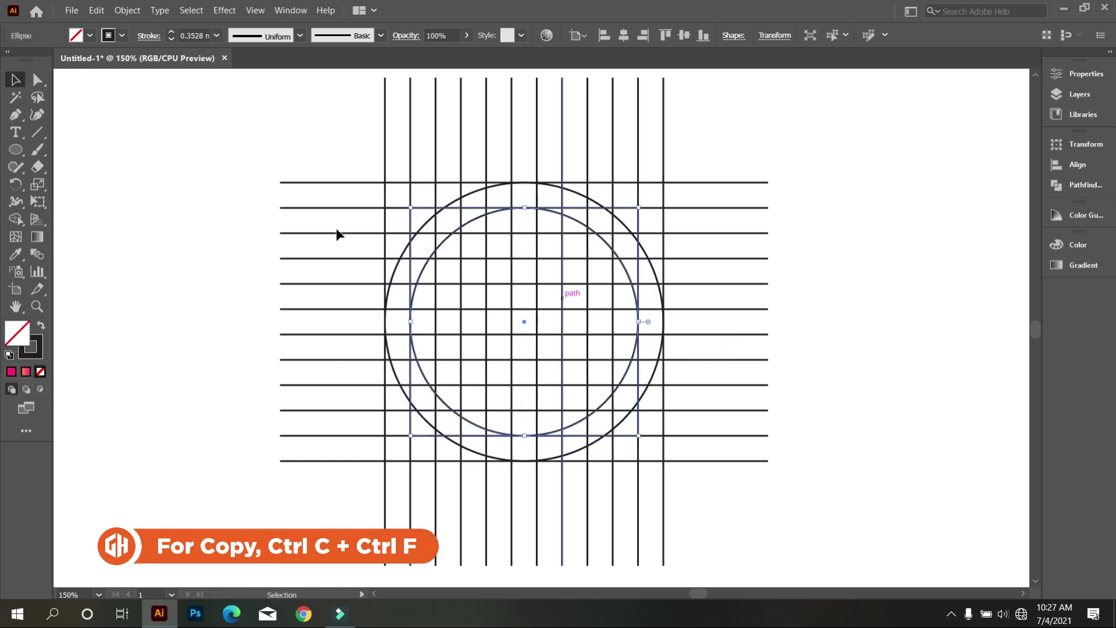
- Copy the second circle in place and shrink it concentrically by one more grid cell to make a third ring
left_click(97, 10)
left_click(116, 72)
left_click(97, 10)
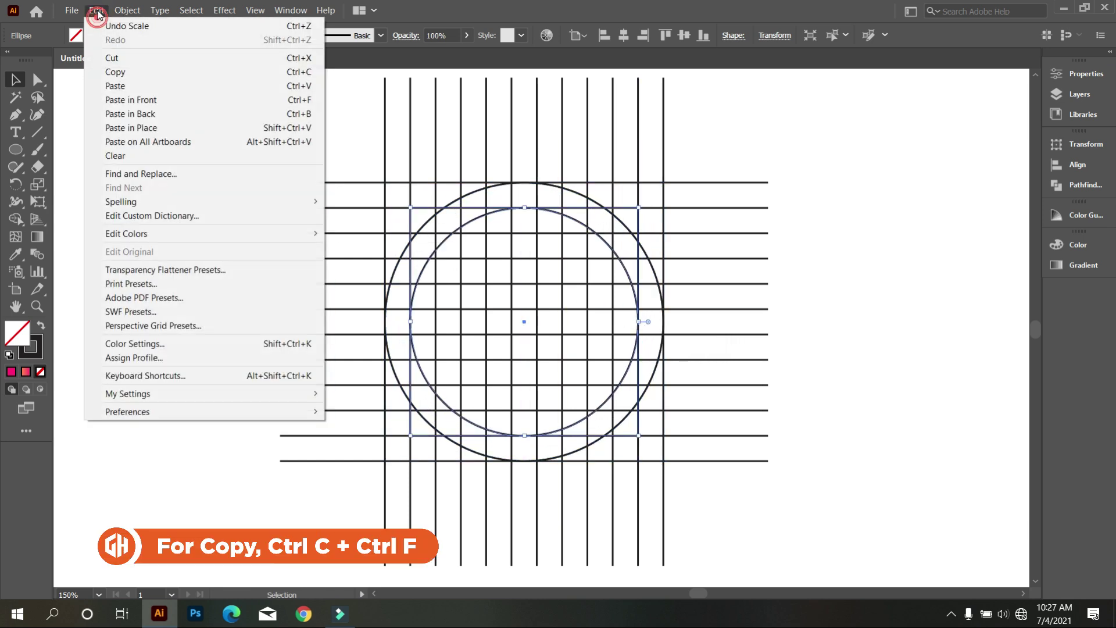
left_click(132, 127)
left_click_drag(637, 321, 613, 320)
- Add a fourth concentric circle by copying the third in place and scaling it one grid cell inward
left_click(96, 10)
left_click(129, 73)
left_click(97, 10)
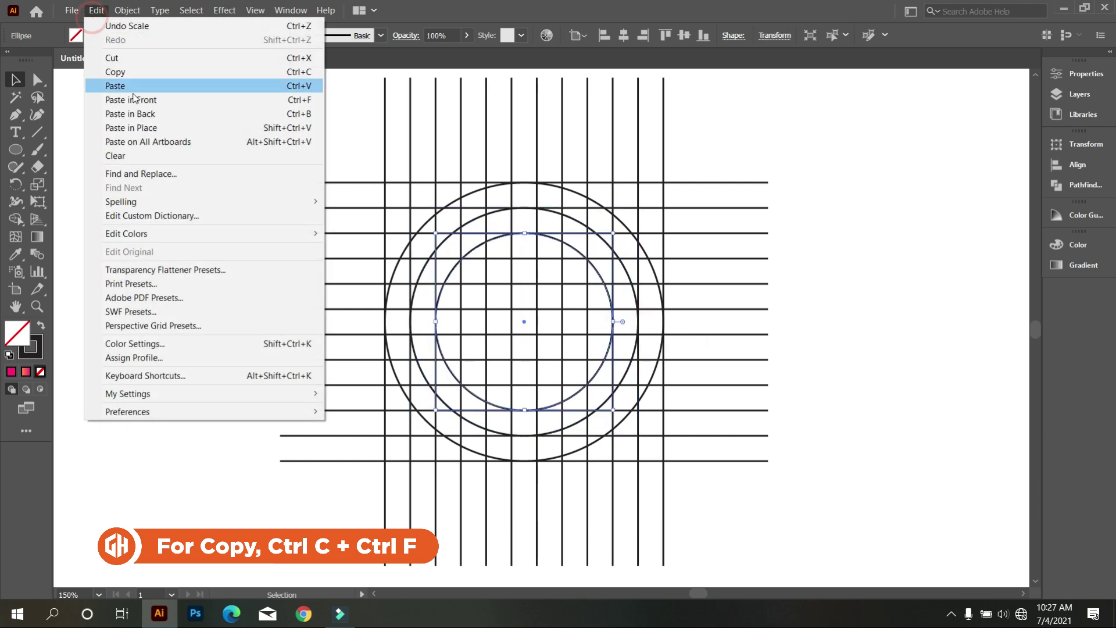
left_click(131, 127)
left_click_drag(614, 321, 588, 321)
- Add a fifth, innermost circle by copying the fourth in place and scaling it one grid cell inward
left_click(96, 9)
left_click(119, 71)
left_click(97, 10)
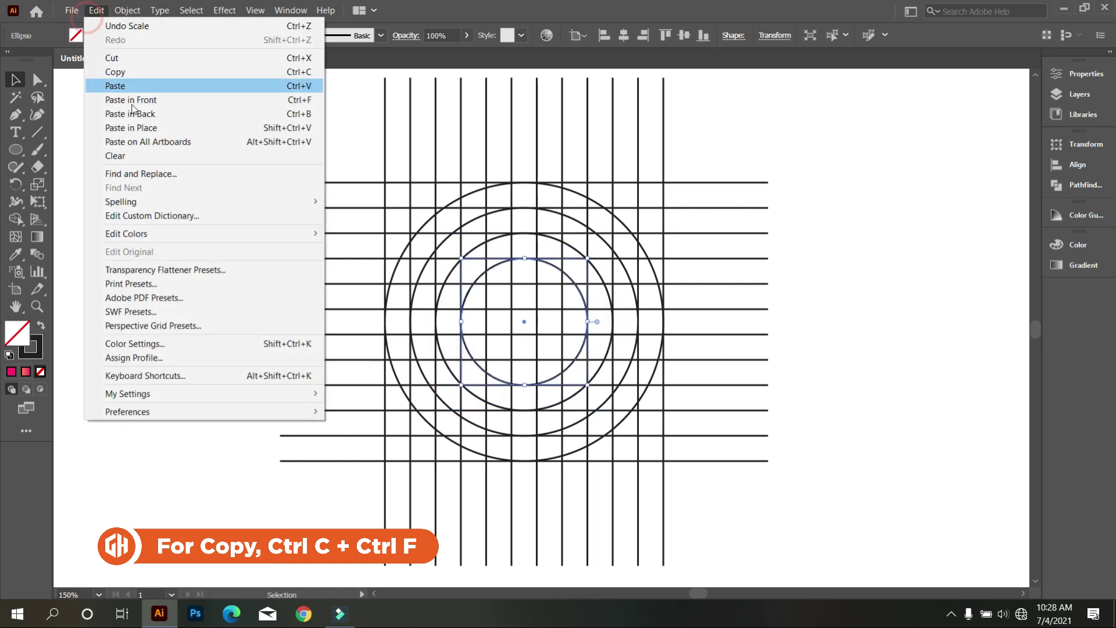
left_click(131, 126)
left_click_drag(587, 321, 564, 325)
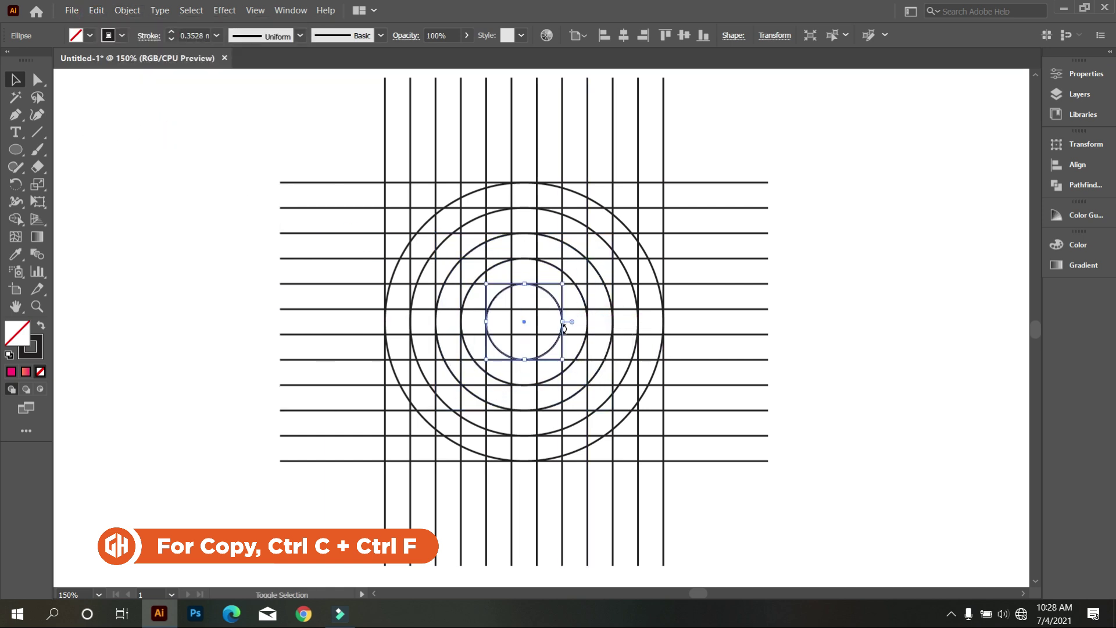
key("ctrl+minus")
left_click(393, 196)
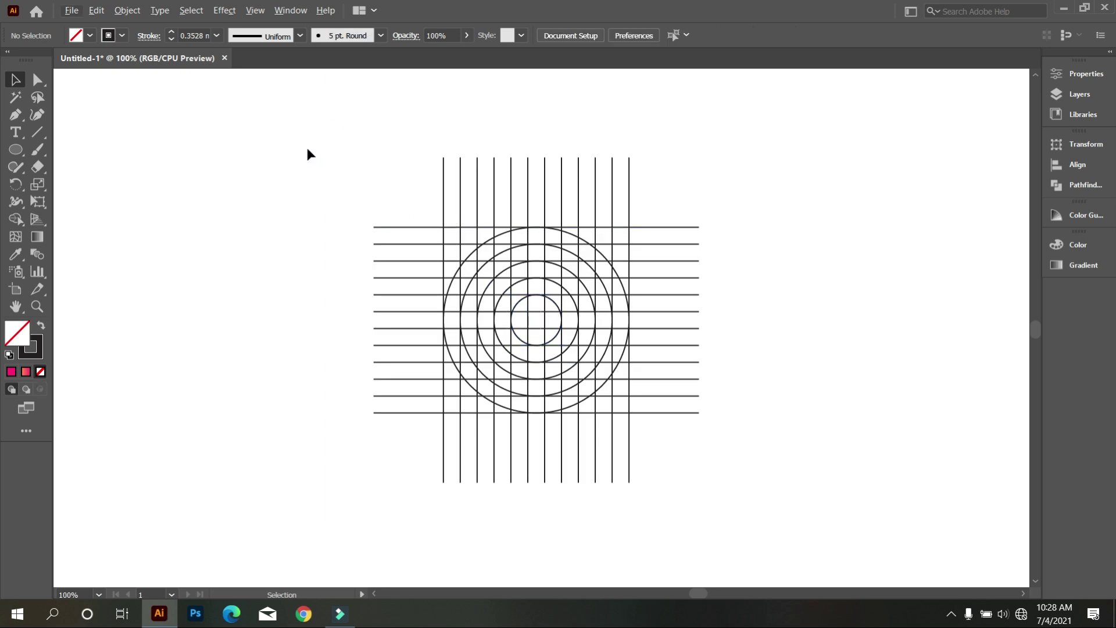
- Select the whole grid with its circles and place a duplicate to the right of the original
left_click_drag(302, 142, 736, 486)
key("ctrl+plus")
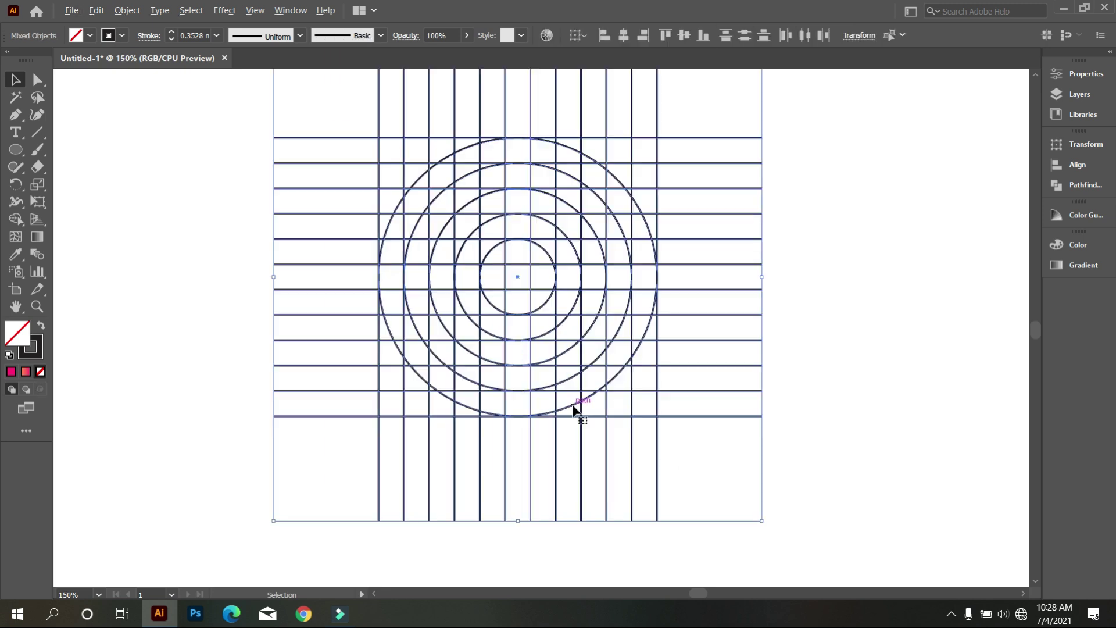
scroll(574, 393, "up", 1)
scroll(574, 378, "up", 1)
scroll(558, 366, "down", 2)
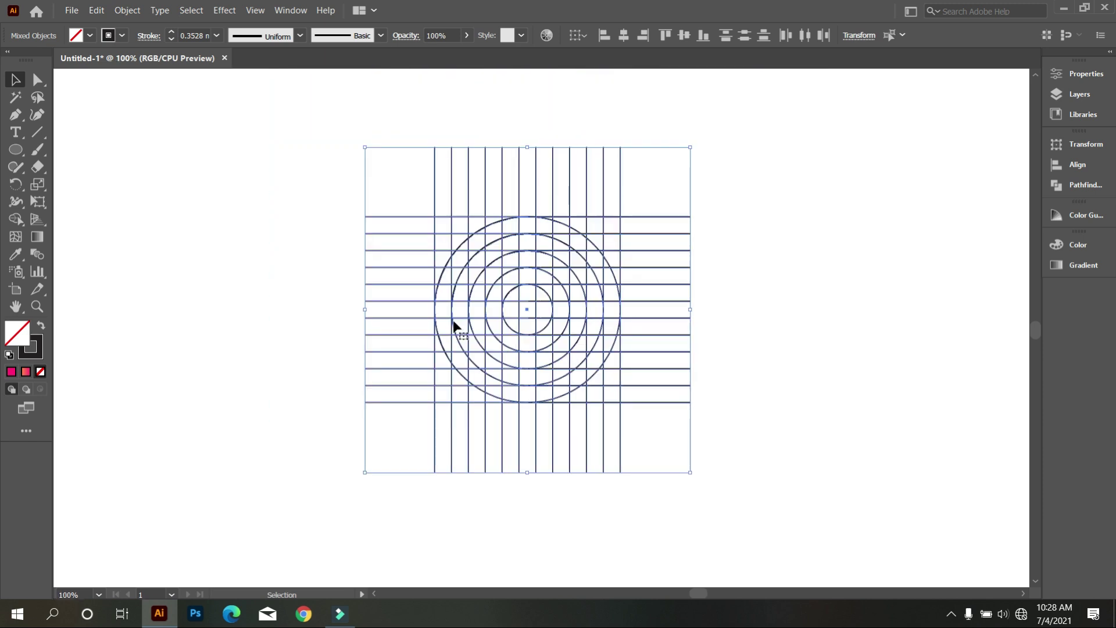
scroll(526, 316, "down", 1)
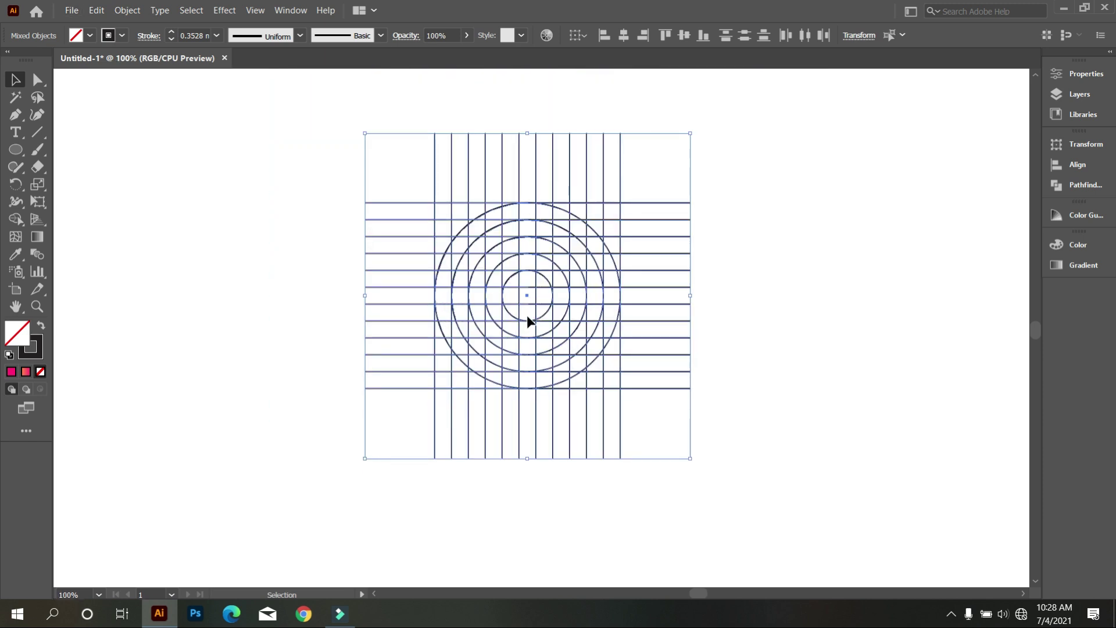
scroll(564, 310, "down", 1)
scroll(565, 310, "down", 1)
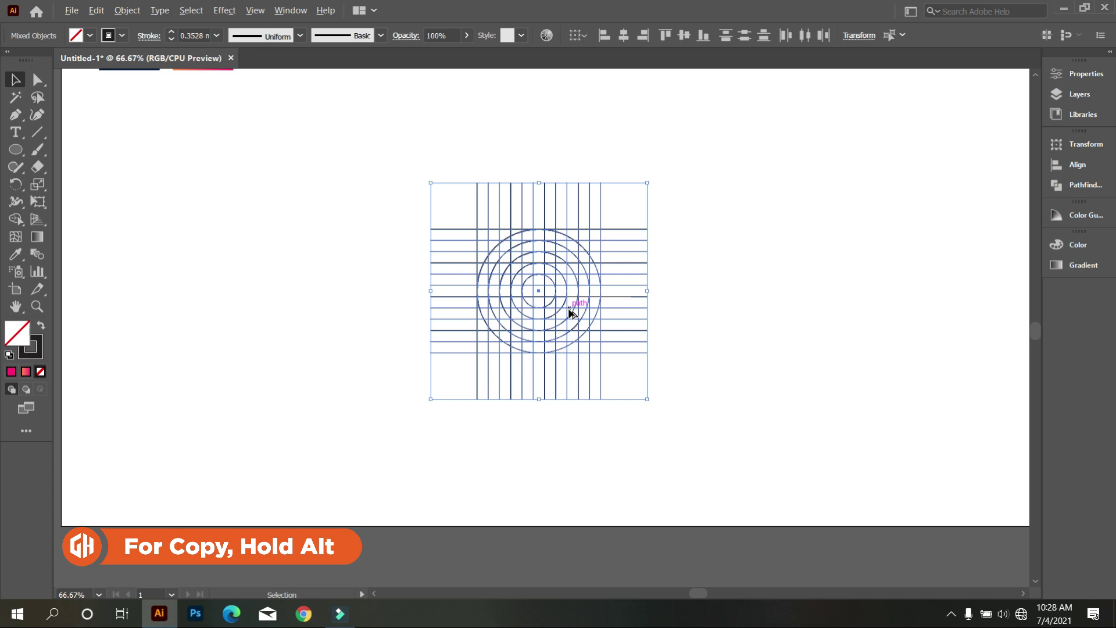
left_click_drag(569, 309, 859, 306)
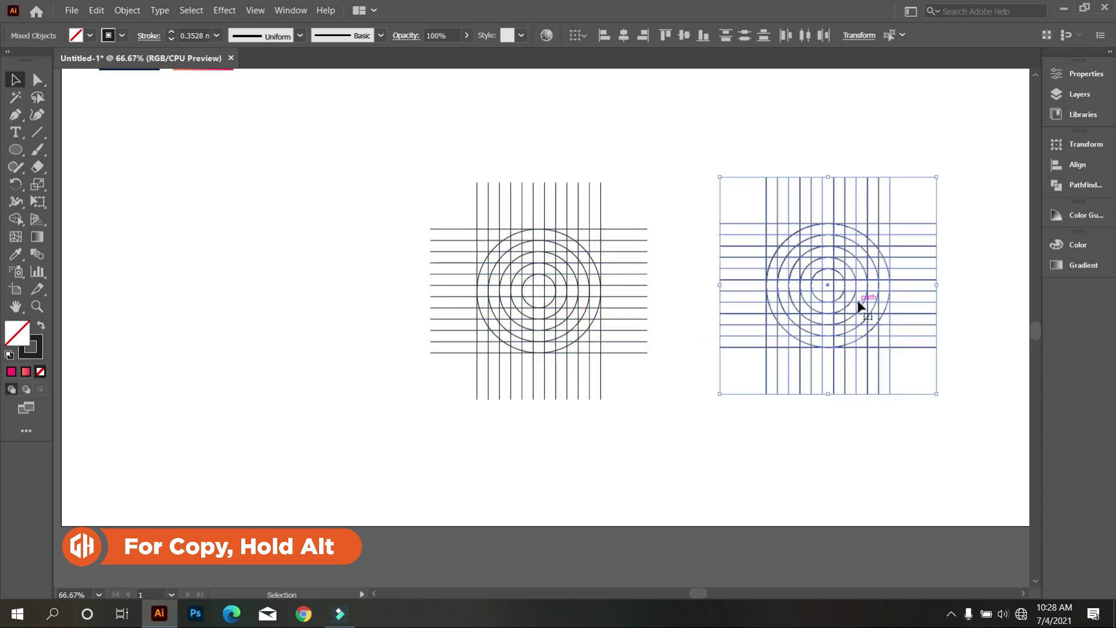
left_click(155, 142)
- With Shape Builder, merge the original grid's regions from the top center down the left of the third ring into one black-filled shape
left_click_drag(323, 142, 613, 411)
scroll(612, 305, "up", 3)
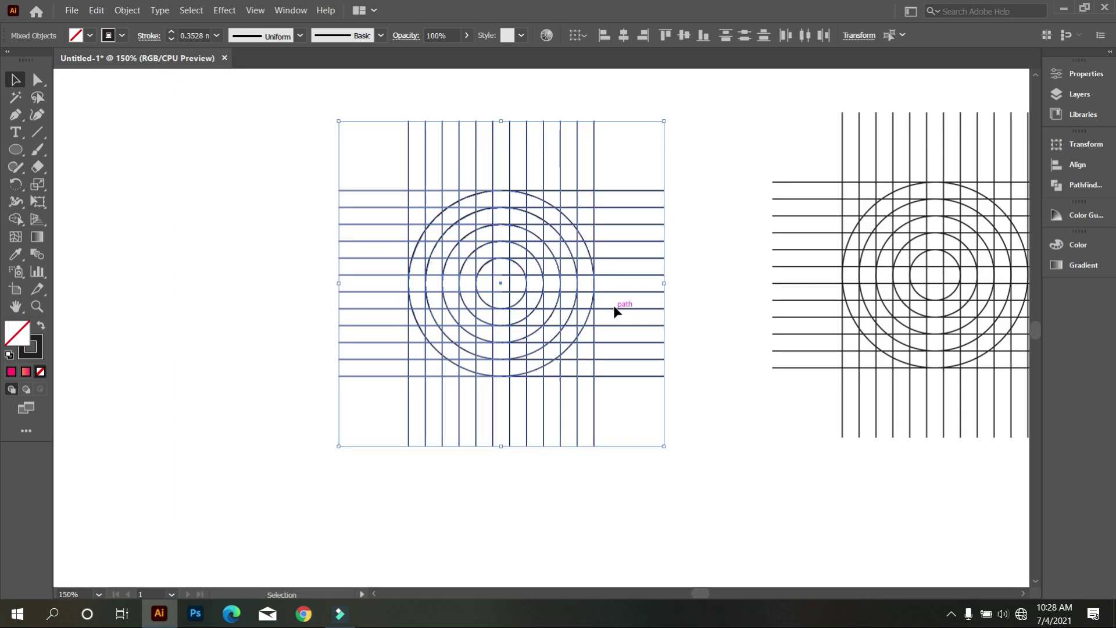
left_click_drag(568, 277, 608, 297)
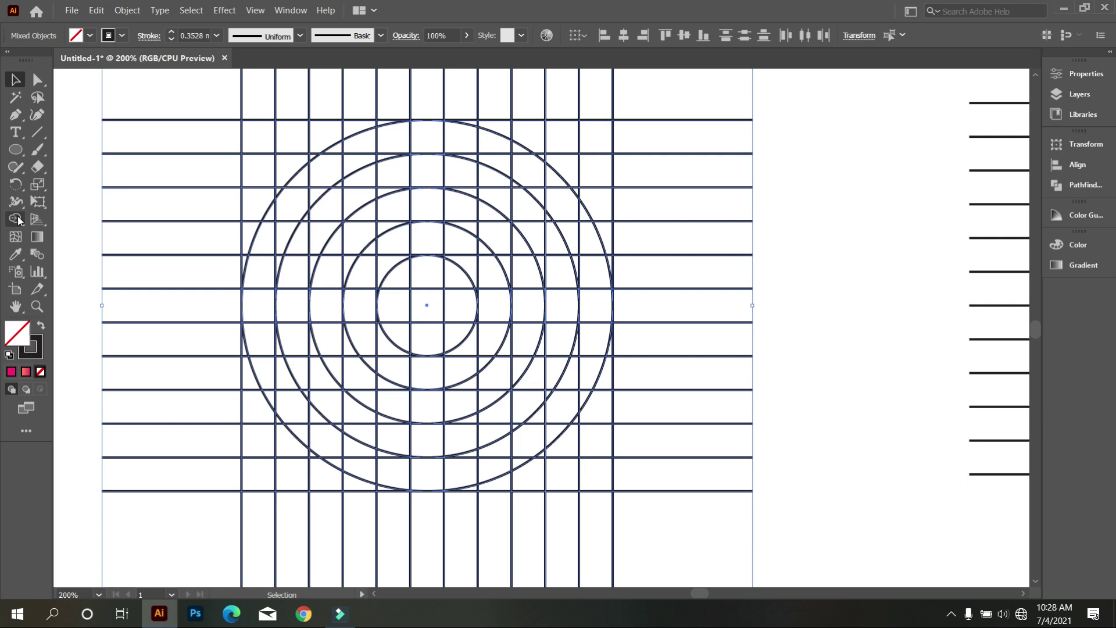
left_click(16, 218)
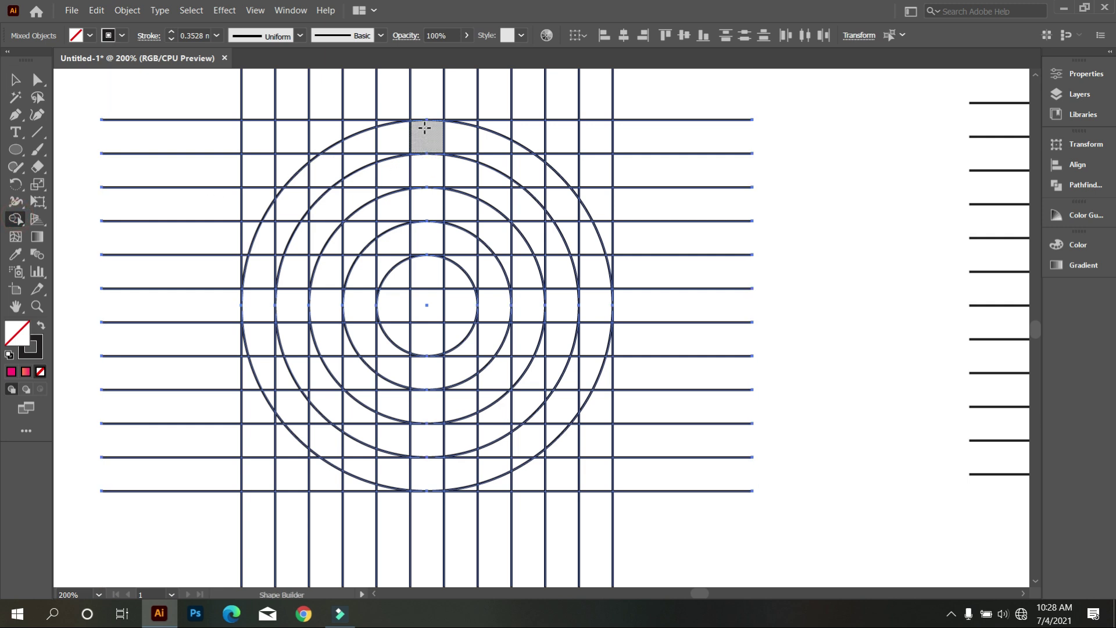
mouse_move(421, 126)
left_mouse_down()
mouse_move(423, 198)
mouse_move(355, 232)
mouse_move(335, 265)
mouse_move(323, 376)
left_mouse_up()
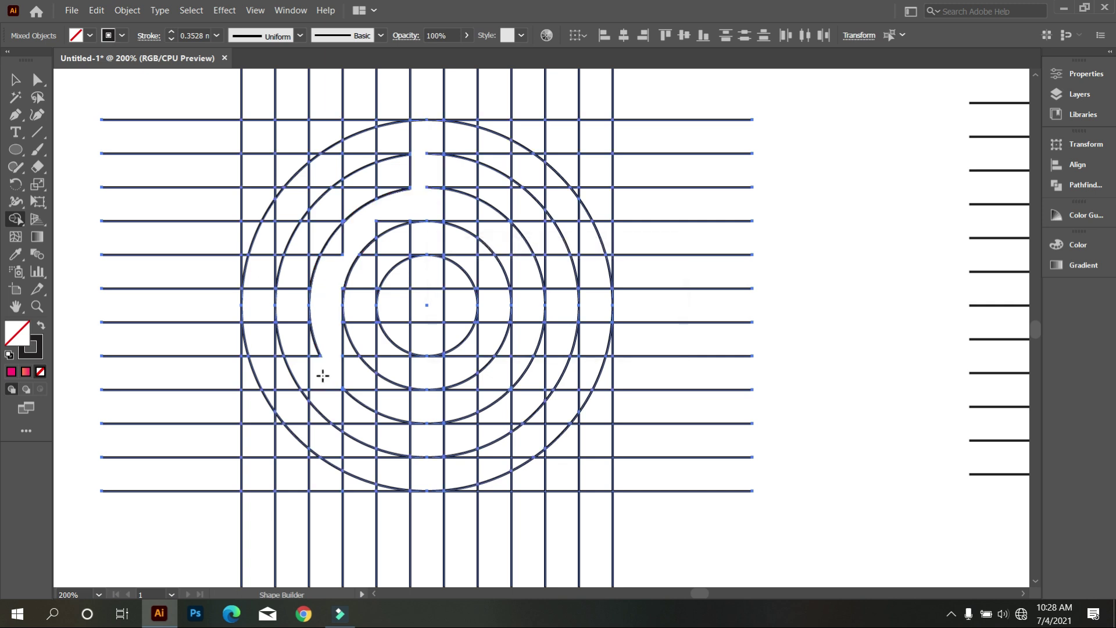
left_click(41, 328)
left_click(321, 330)
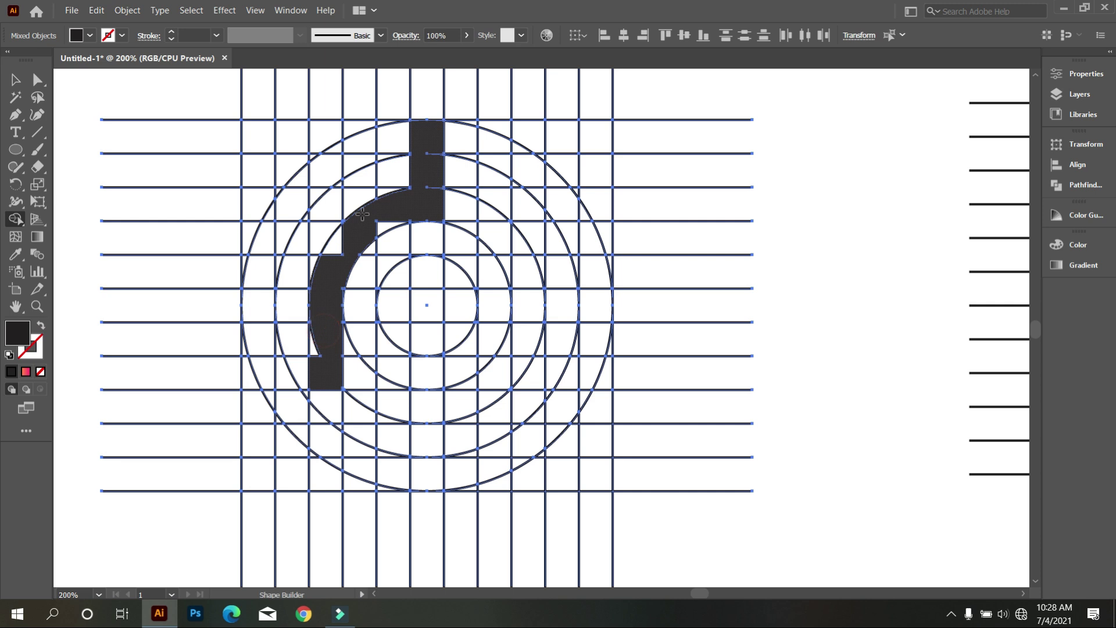
- With Shape Builder, merge the outer ring's left arc, the connecting bottom cells and the leftover slivers along the curves into the black shape
mouse_move(413, 131)
left_mouse_down()
mouse_move(344, 152)
mouse_move(306, 181)
mouse_move(248, 290)
mouse_move(255, 370)
mouse_move(380, 376)
left_mouse_up()
scroll(253, 375, "up", 2)
scroll(381, 374, "up", 1)
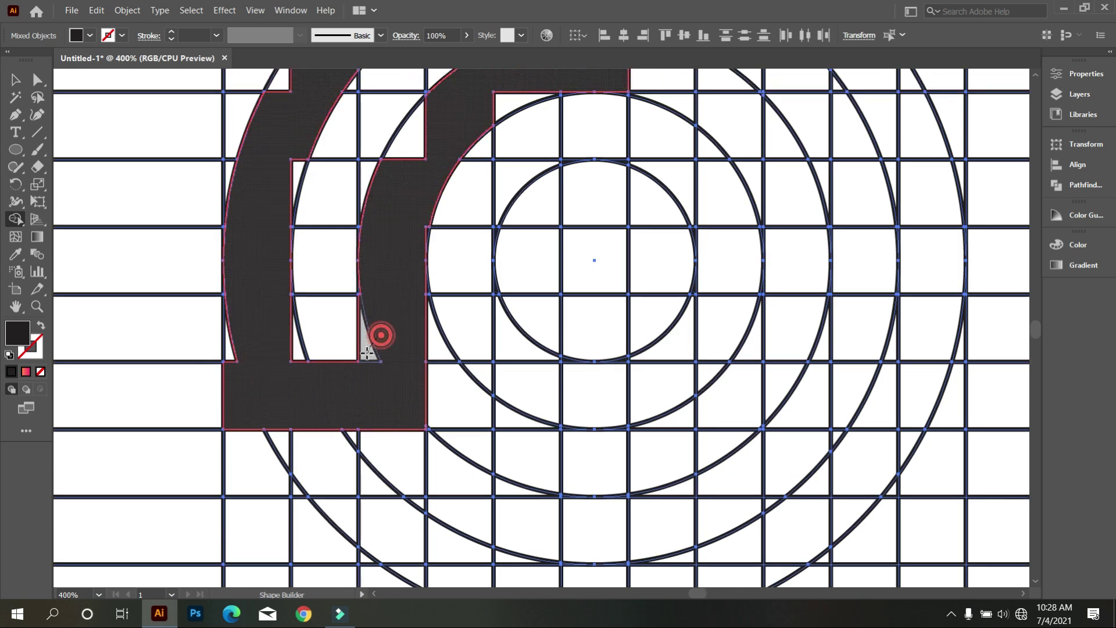
scroll(389, 279, "up", 2)
scroll(395, 229, "up", 2)
mouse_move(445, 201)
left_mouse_down()
mouse_move(381, 377)
mouse_move(428, 356)
left_mouse_up()
scroll(438, 357, "up", 1)
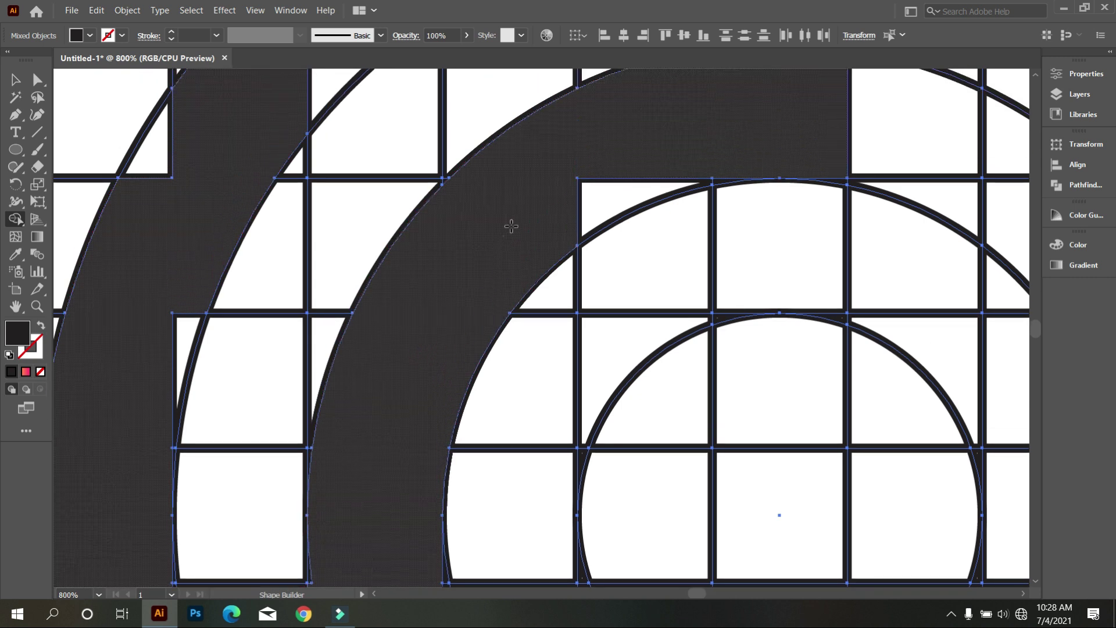
left_click_drag(511, 224, 618, 174)
scroll(618, 174, "up", 2)
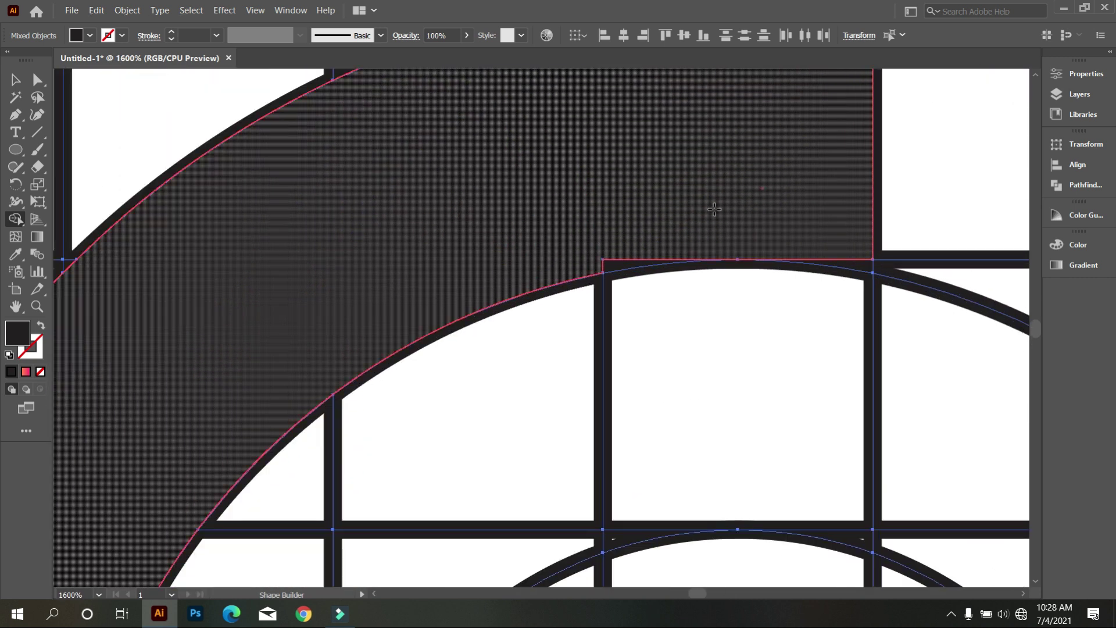
scroll(465, 386, "down", 5)
scroll(467, 391, "down", 2)
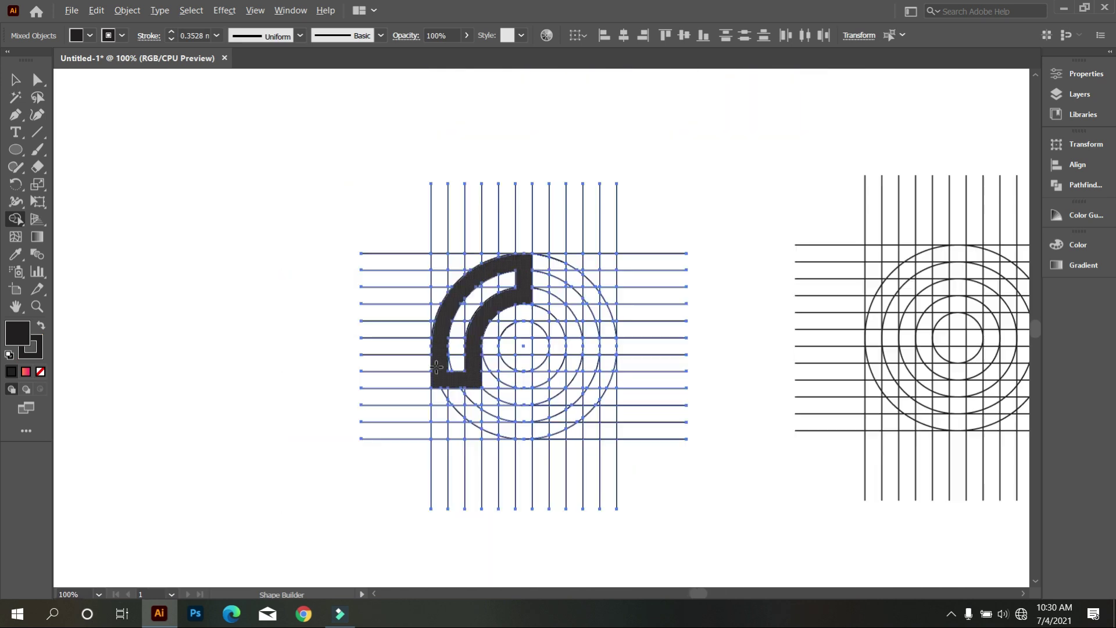
- Move the vertical-line group holding the black shape to the left of the circles and ungroup it
left_click(15, 80)
left_click(114, 155)
scroll(432, 219, "down", 3)
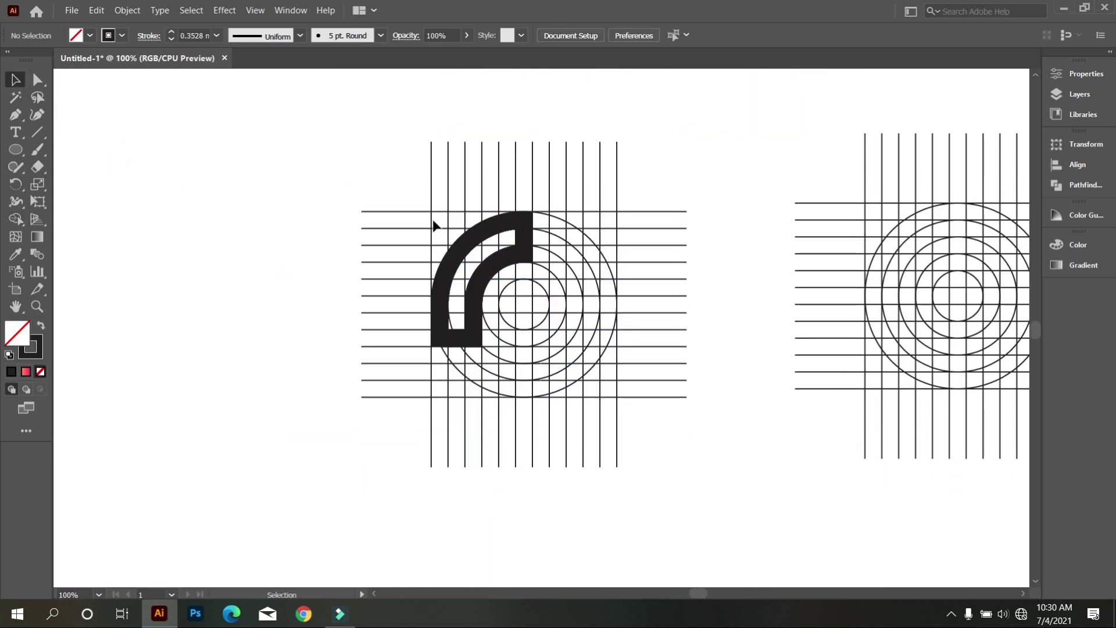
scroll(462, 232, "down", 1)
left_click_drag(470, 248, 209, 315)
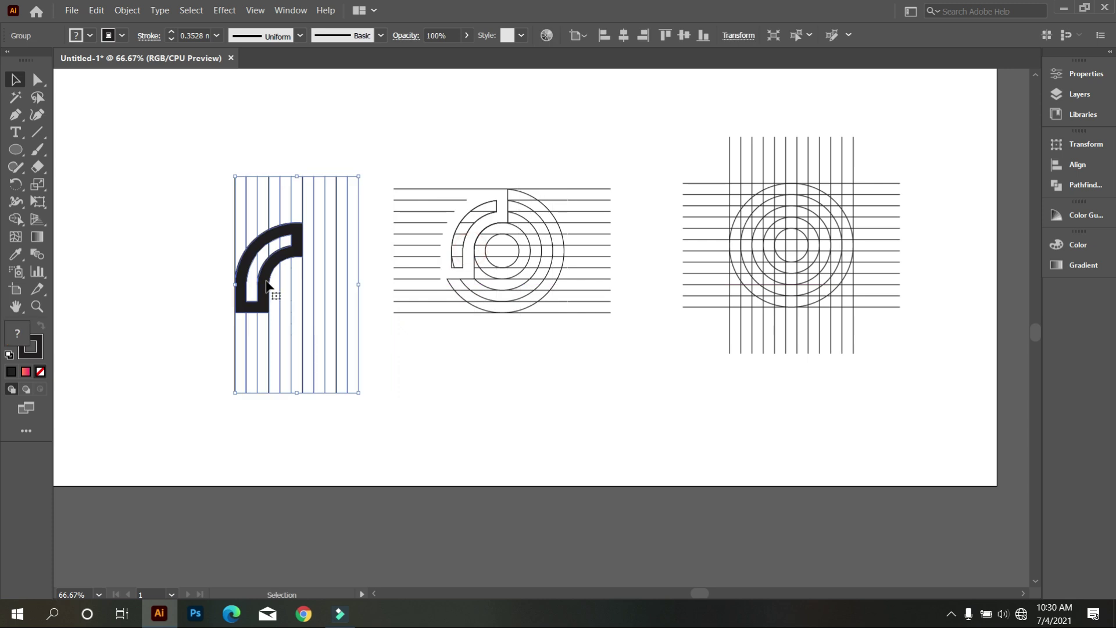
right_click(268, 276)
left_click(342, 379)
- Pull the black shape out below its grid and delete the leftover lines and circle pieces around it
left_click(471, 386)
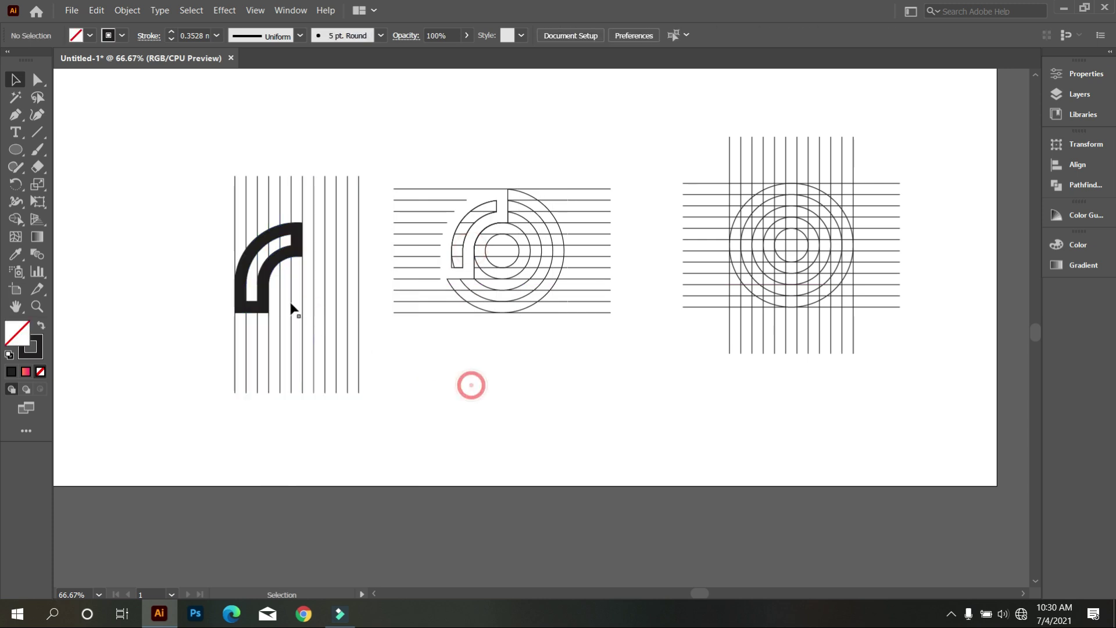
left_click_drag(285, 314, 478, 467)
left_click_drag(151, 187, 637, 337)
key("Delete")
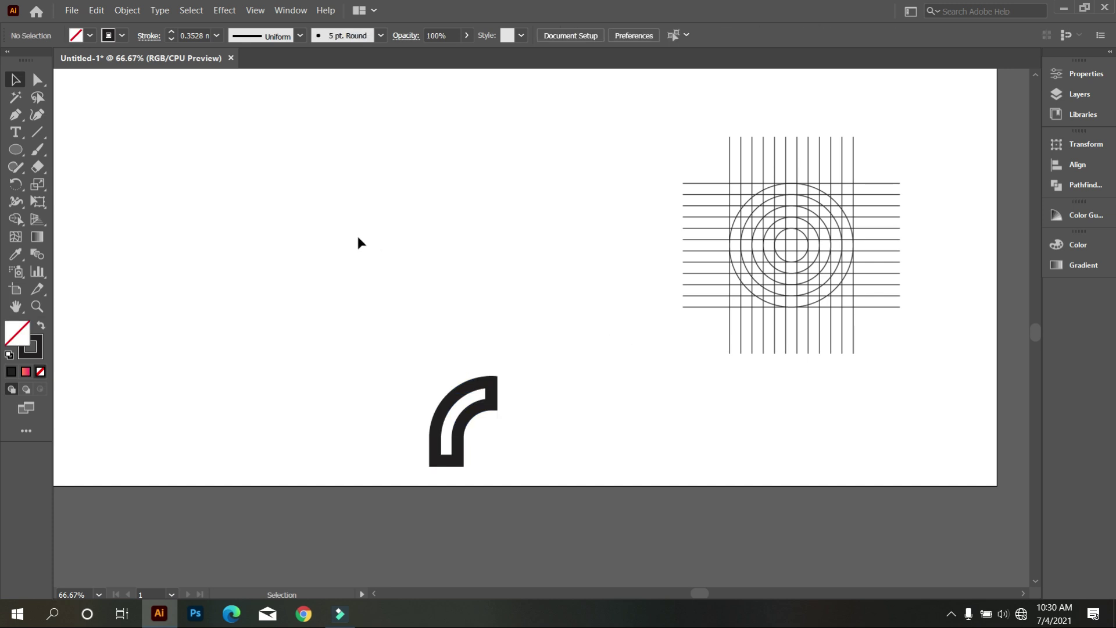
- Move the black shape up into the empty area of the artboard and set its stroke weight to 0 mm
left_click_drag(460, 378, 375, 158)
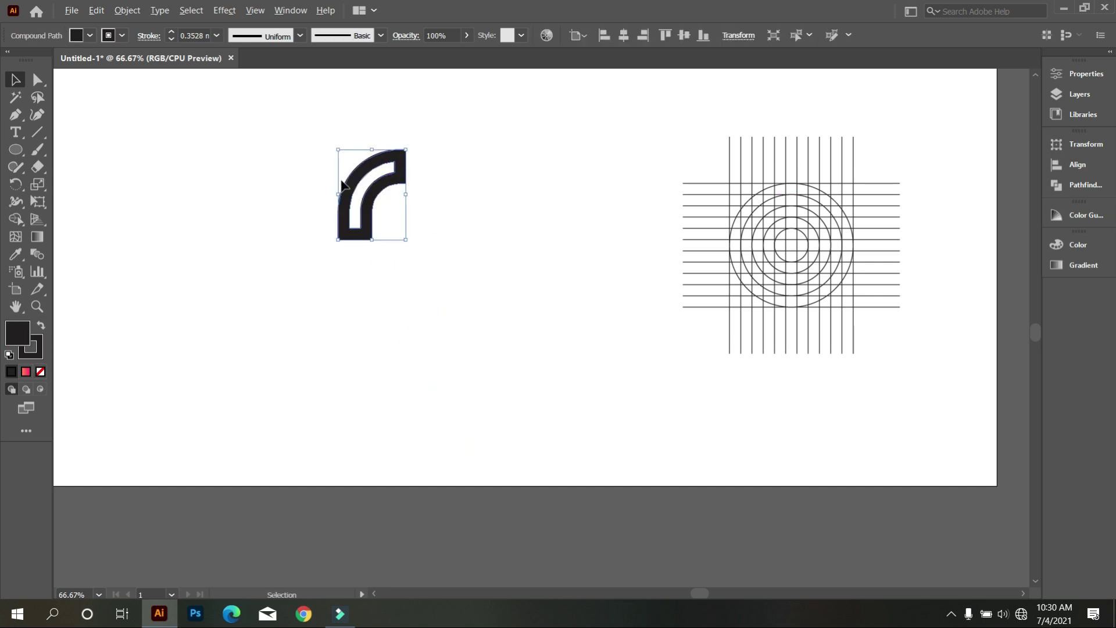
key("ctrl+equal")
scroll(150, 108, "up", 1)
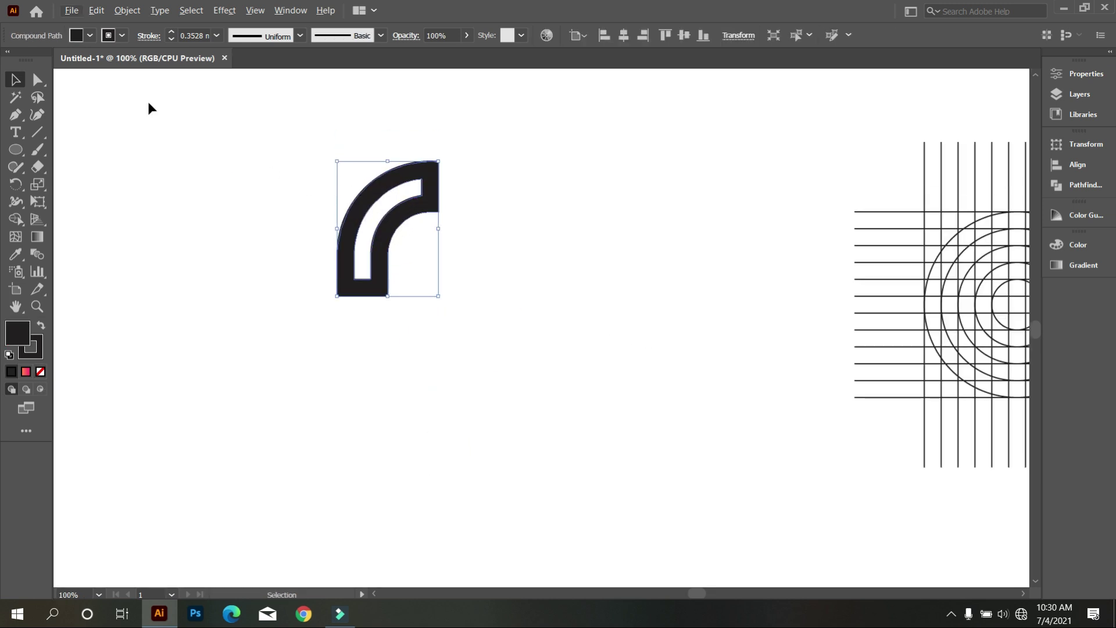
left_click(198, 30)
scroll(199, 30, "down", 1)
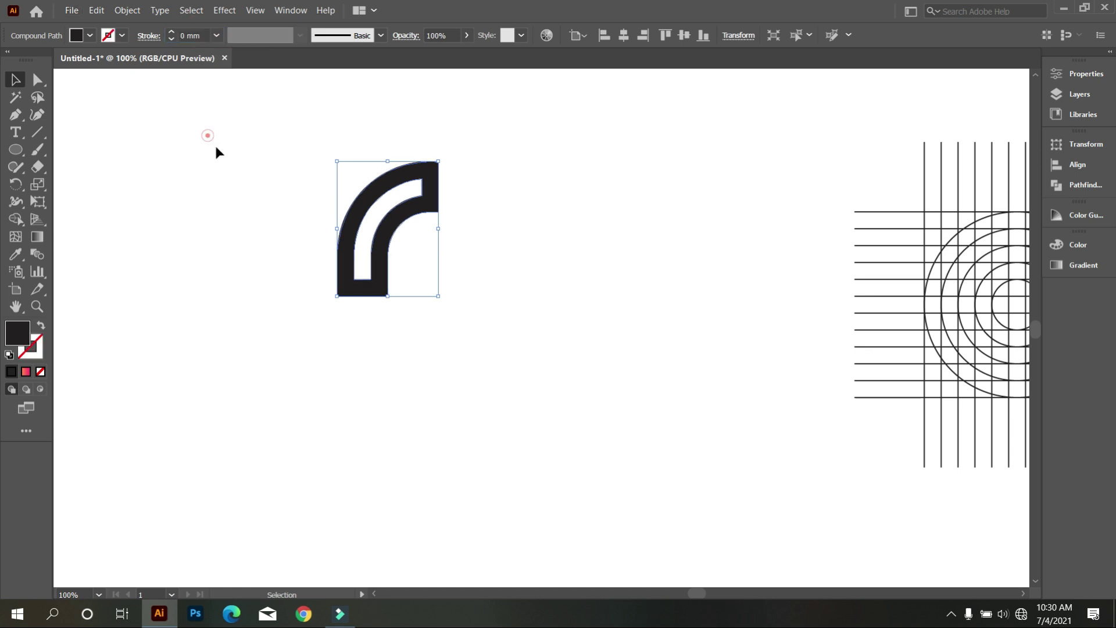
- Apply Offset Path to the black shape with a -2 px offset, Miter joins and a miter limit of 4
left_click_drag(254, 172, 396, 291)
left_click(127, 11)
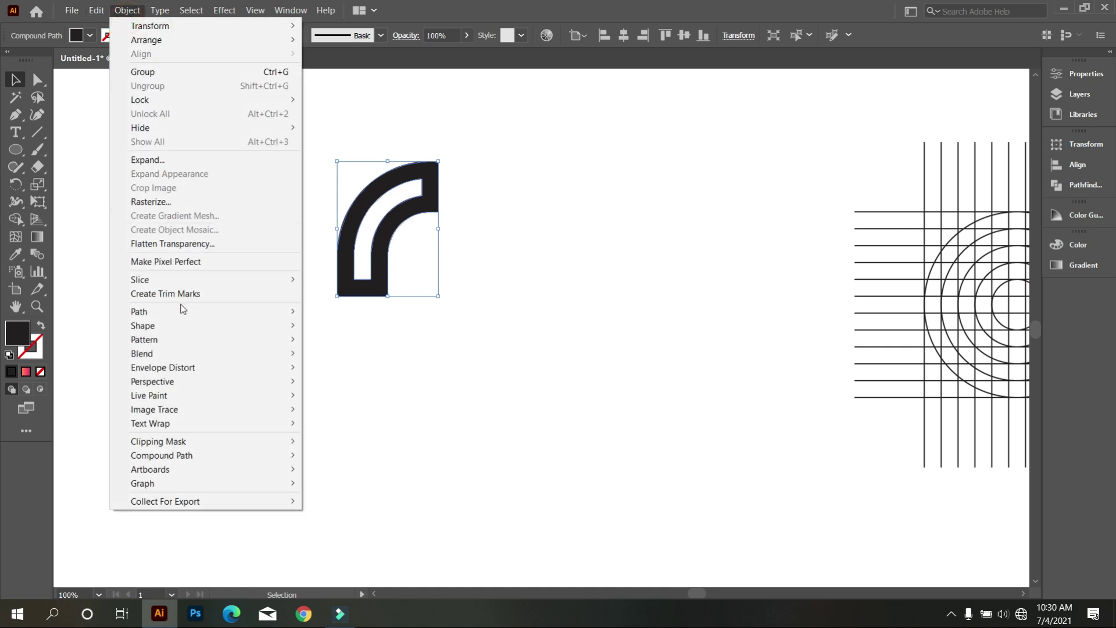
mouse_move(181, 312)
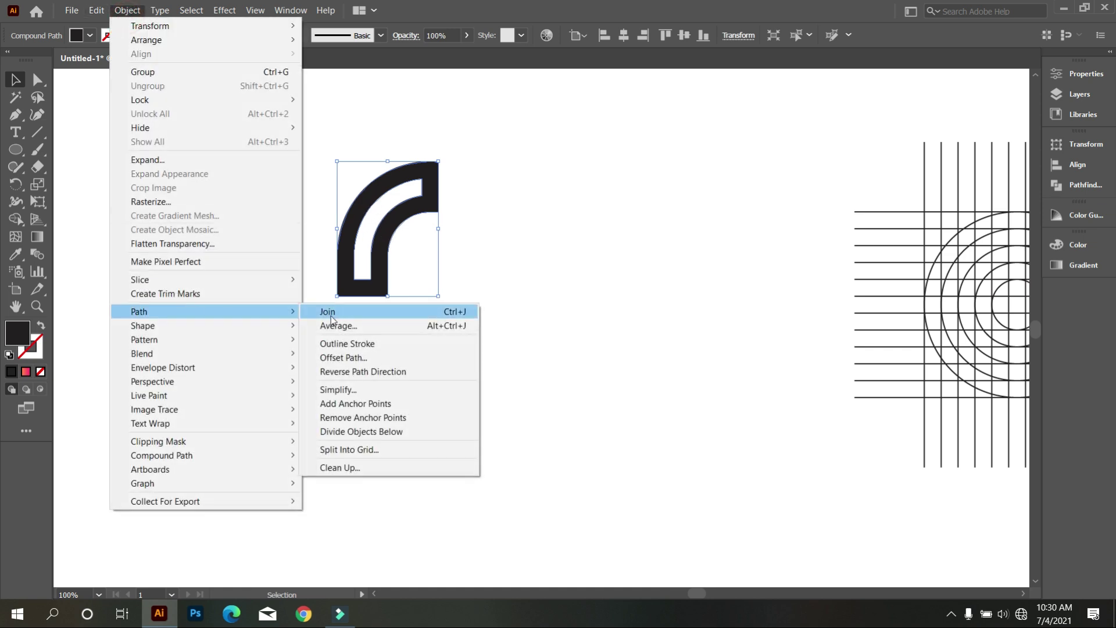
left_click(373, 356)
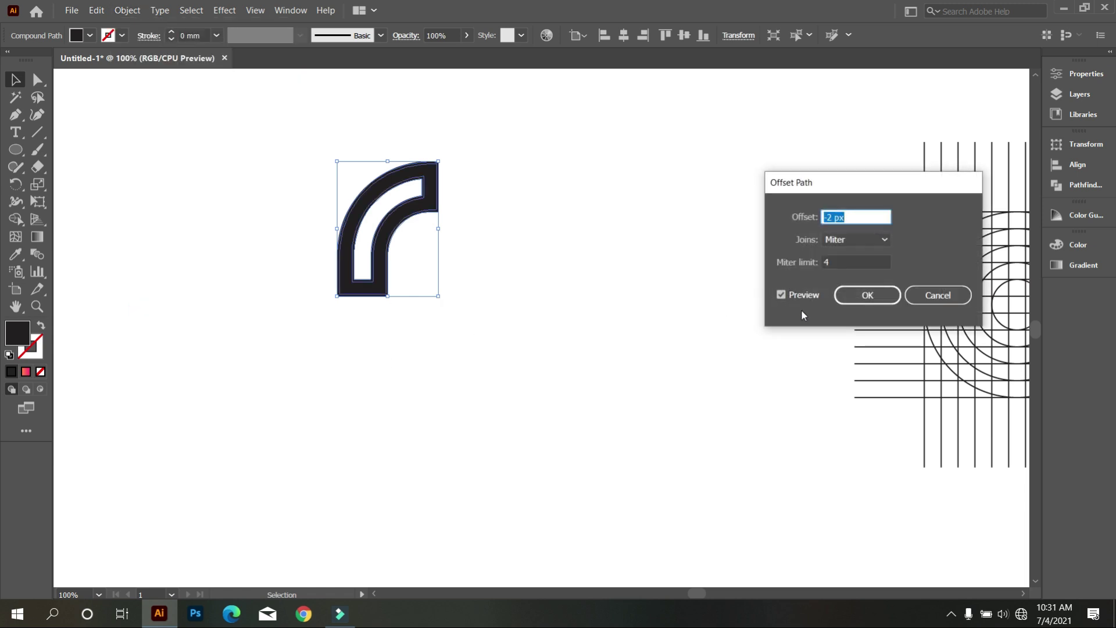
left_click(879, 301)
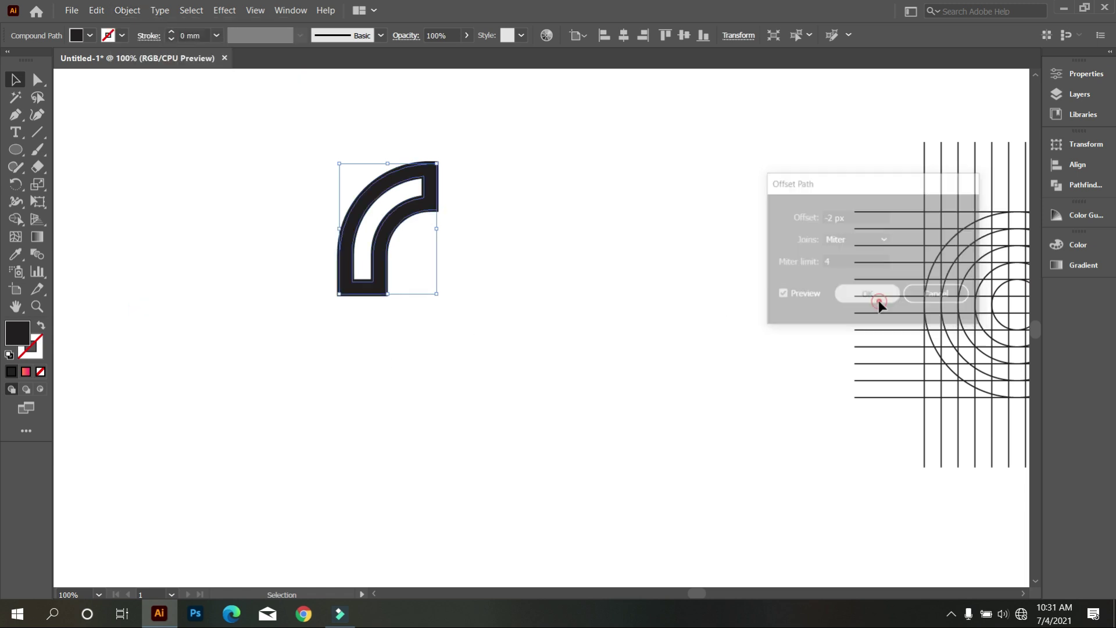
- With Shape Builder, remove the thin outer and inner bands between the original shape and its offset path
left_click_drag(256, 134, 465, 330)
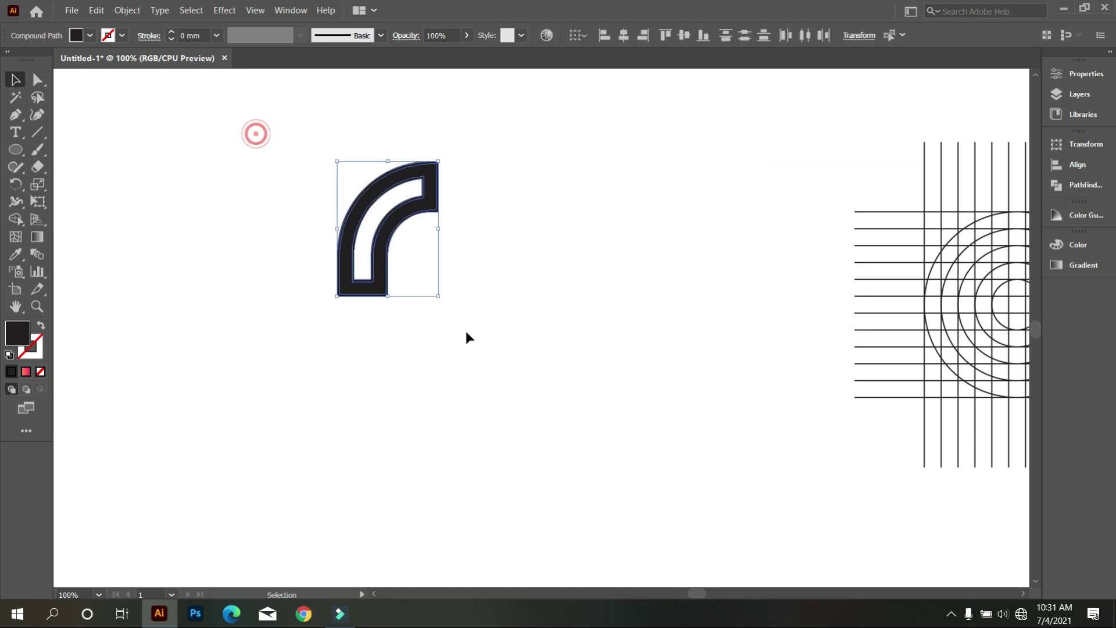
scroll(385, 232, "up", 2)
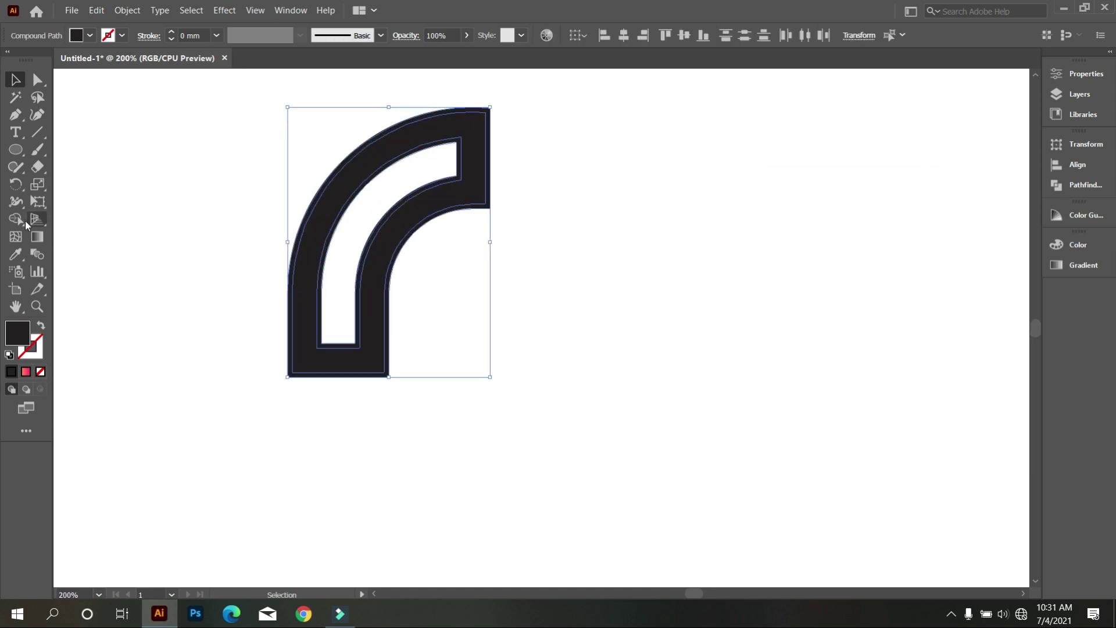
left_click(22, 221)
scroll(240, 249, "up", 5)
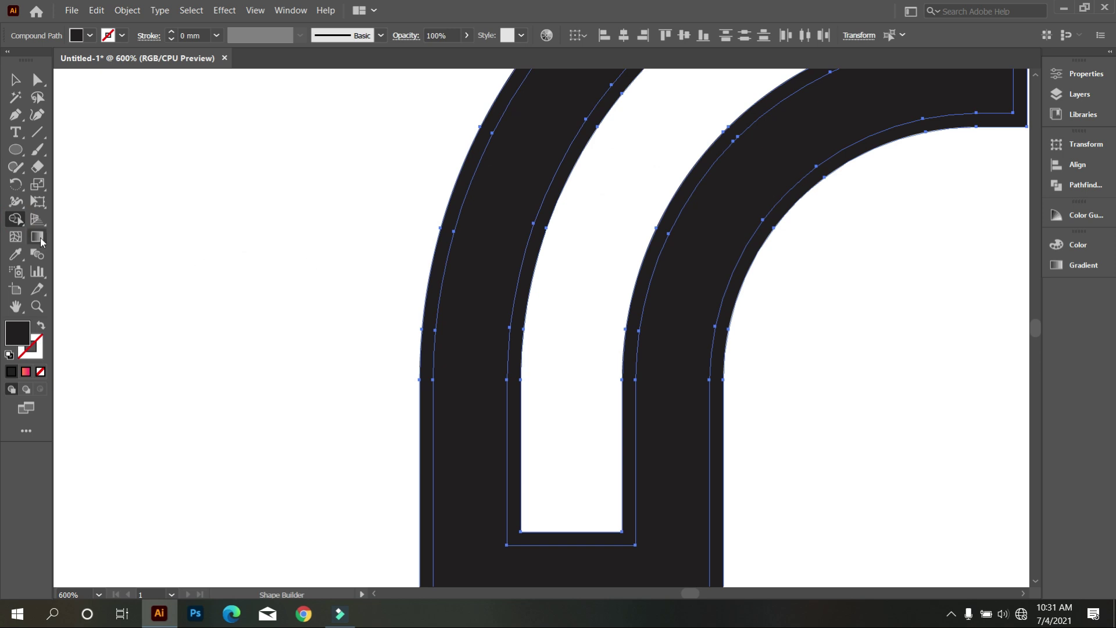
left_click(436, 257, "alt")
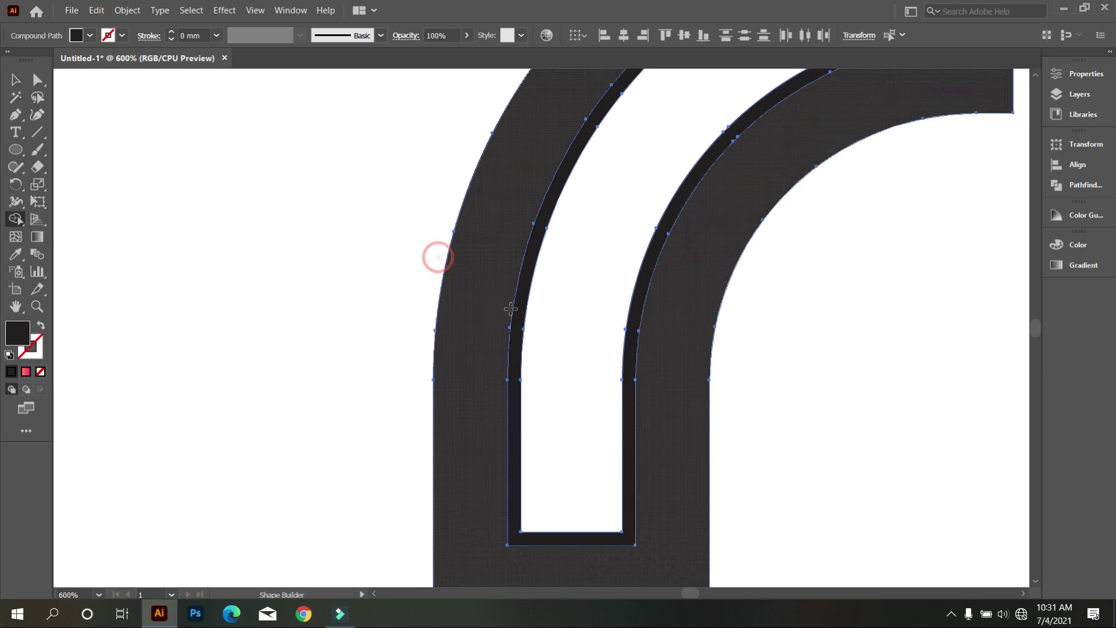
left_click(516, 309, "alt")
scroll(456, 321, "down", 5)
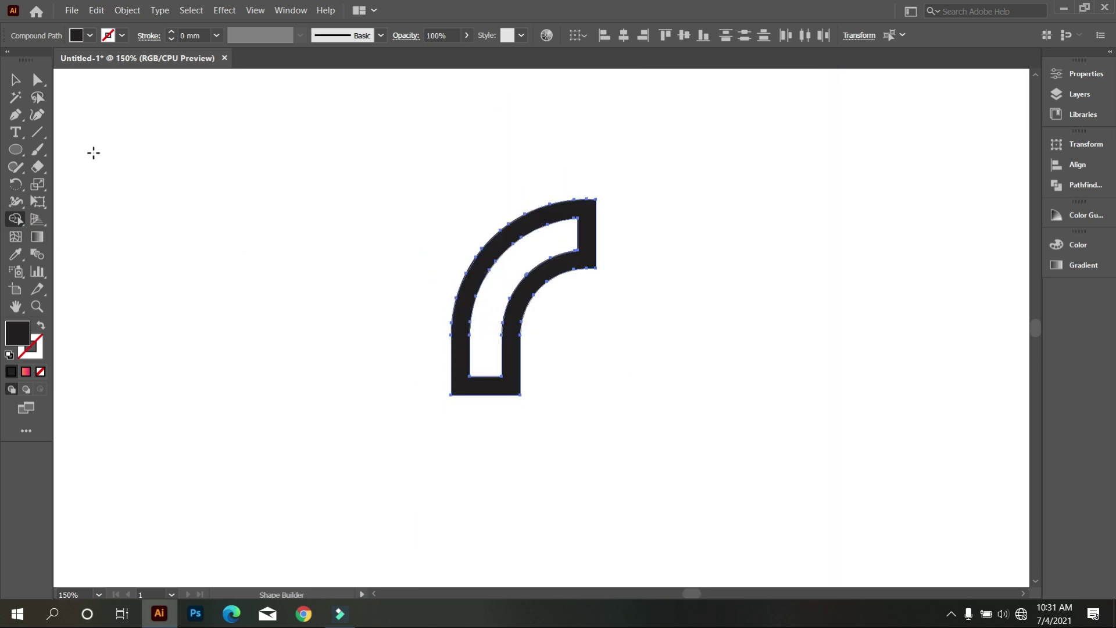
left_click(15, 80)
left_click(78, 127)
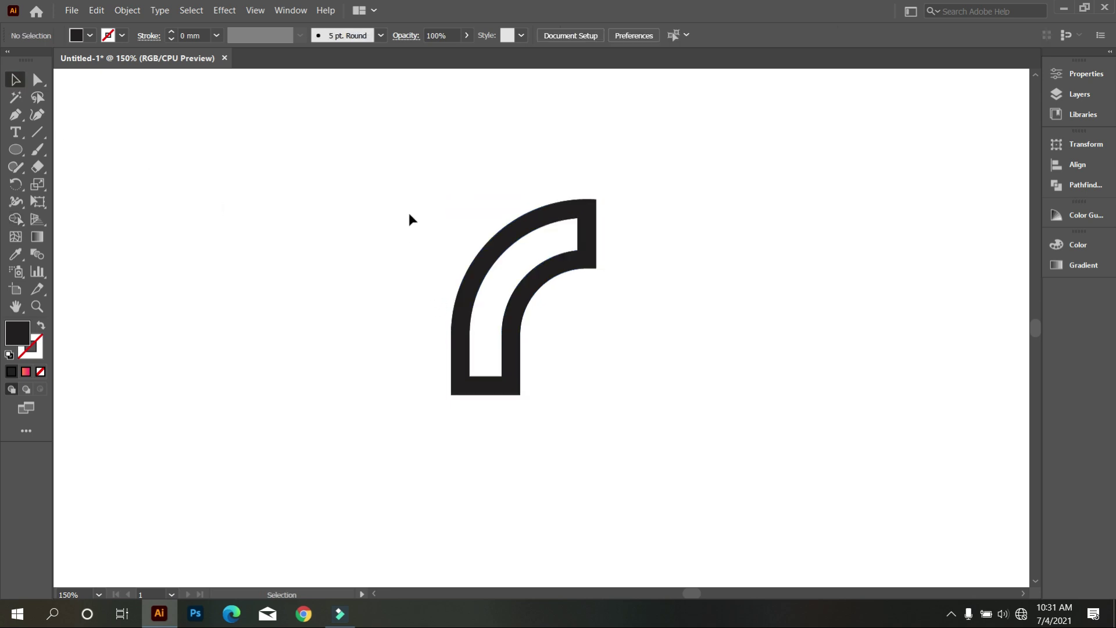
- Create a copy of the slimmed shape reflected across the horizontal axis, overlapping the original
left_click_drag(409, 215, 601, 351)
right_click(656, 207)
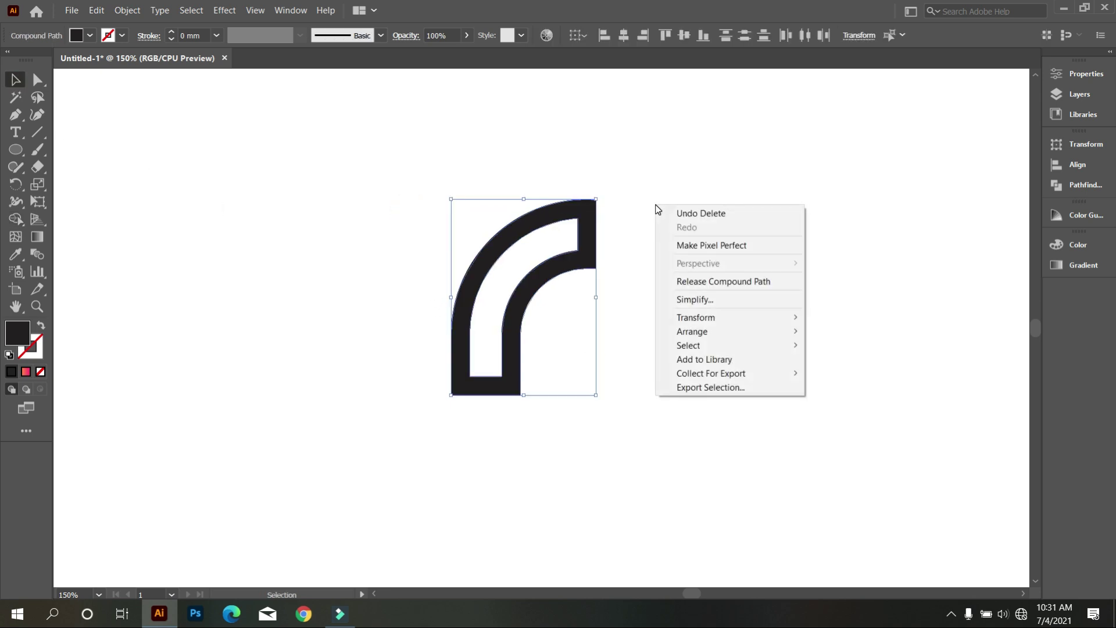
mouse_move(723, 317)
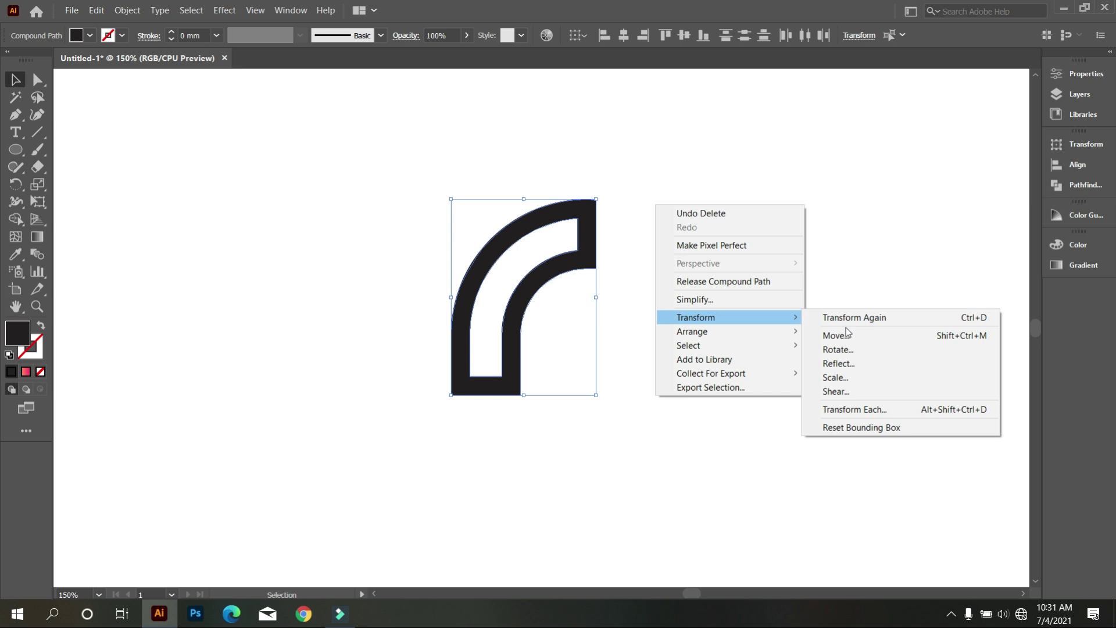
left_click(871, 363)
left_click(917, 434)
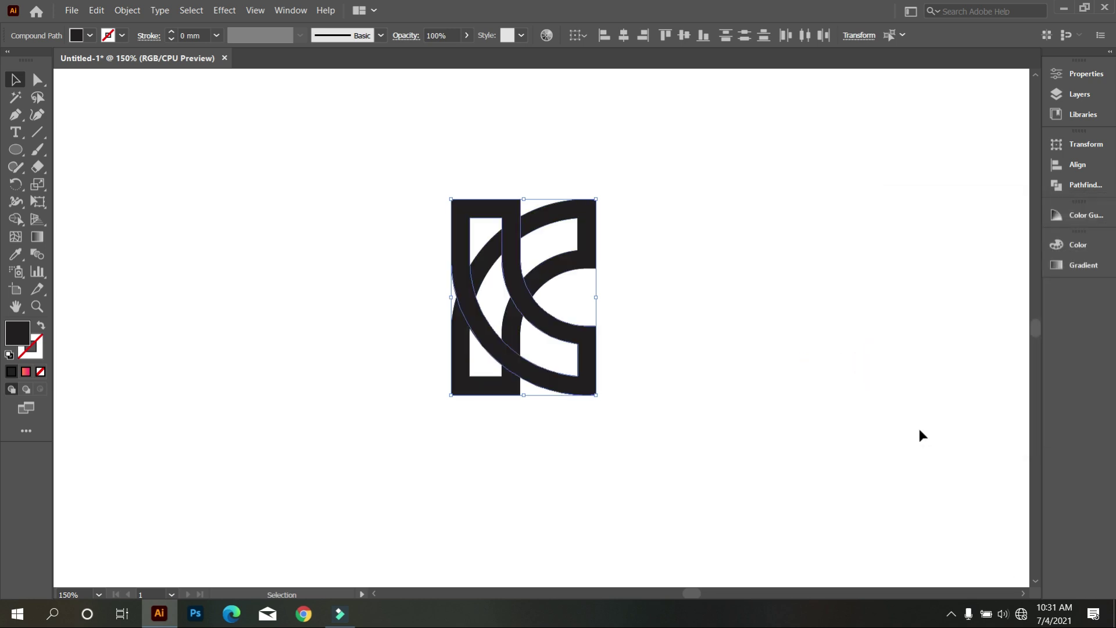
left_click(832, 393)
key("ctrl+z")
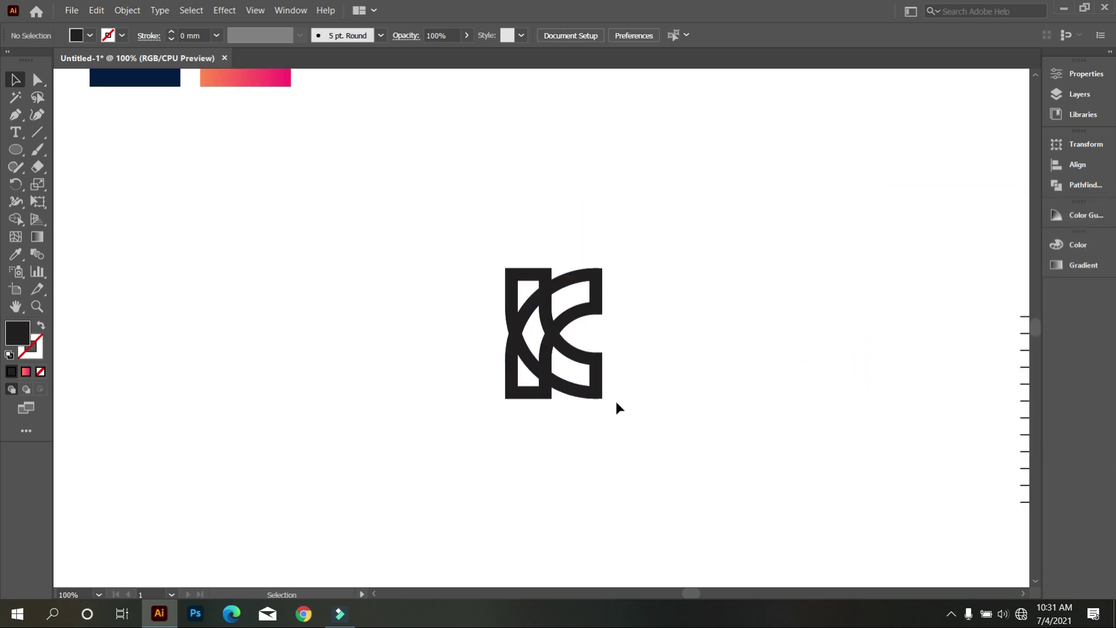
key("ctrl+shift+z")
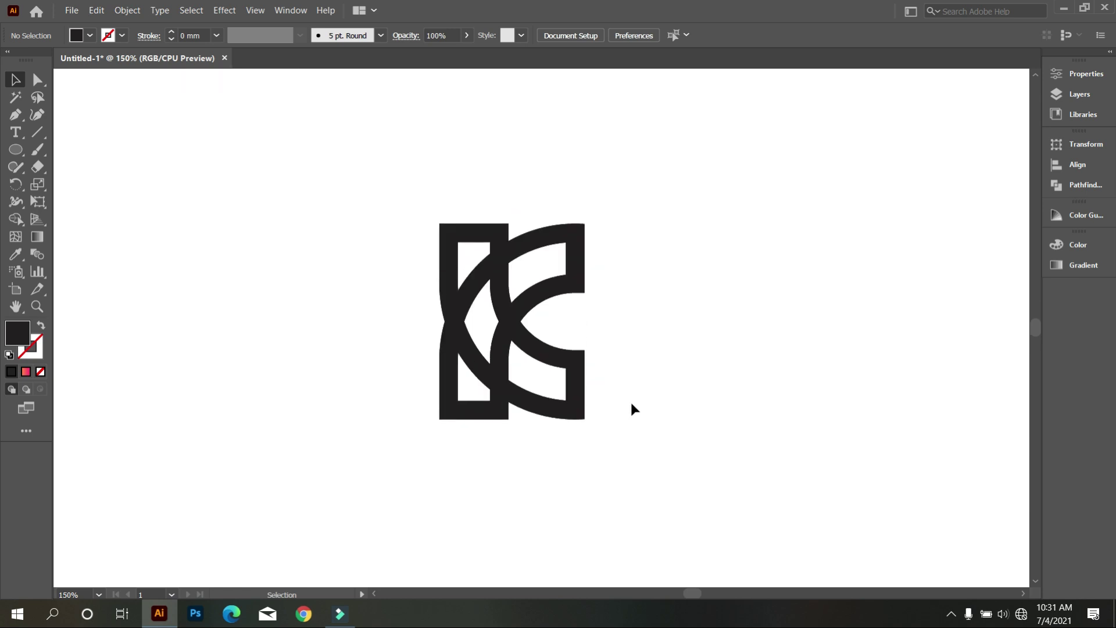
scroll(536, 360, "down", 3)
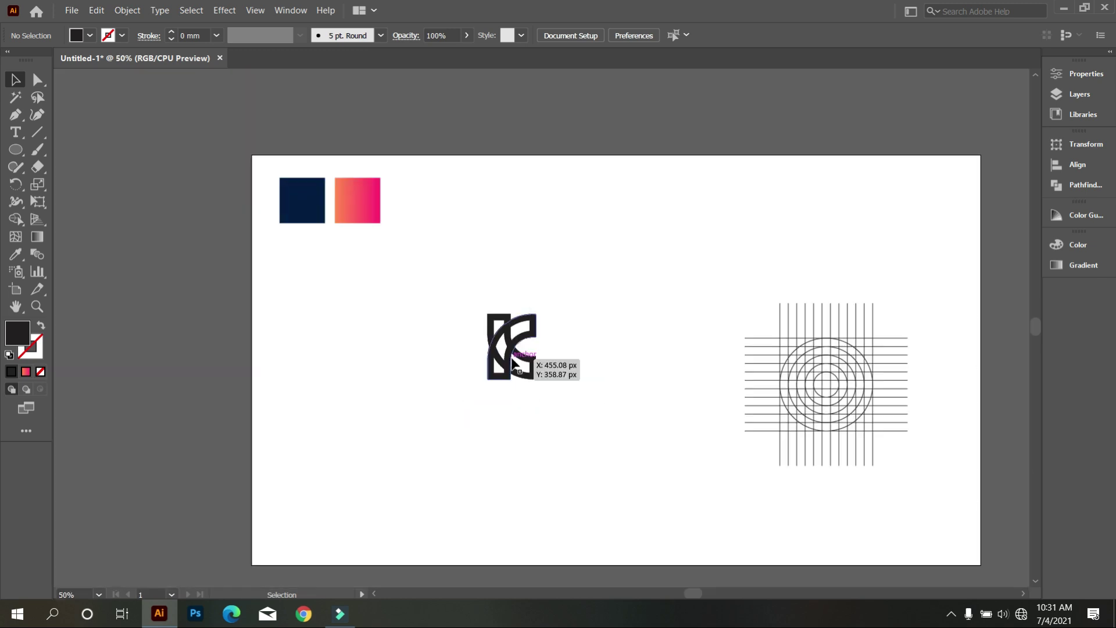
scroll(528, 351, "down", 2)
scroll(529, 351, "up", 1)
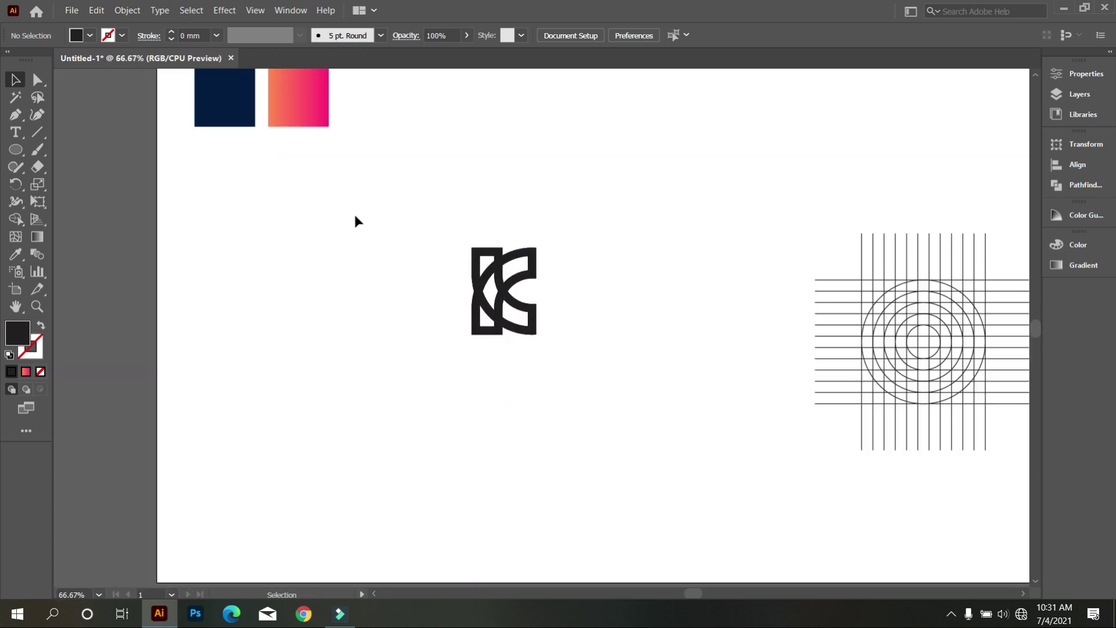
- Select both halves of the logo mark and move them toward the middle of the artboard
left_click_drag(381, 219, 539, 357)
left_click_drag(520, 301, 573, 360)
scroll(718, 391, "down", 1)
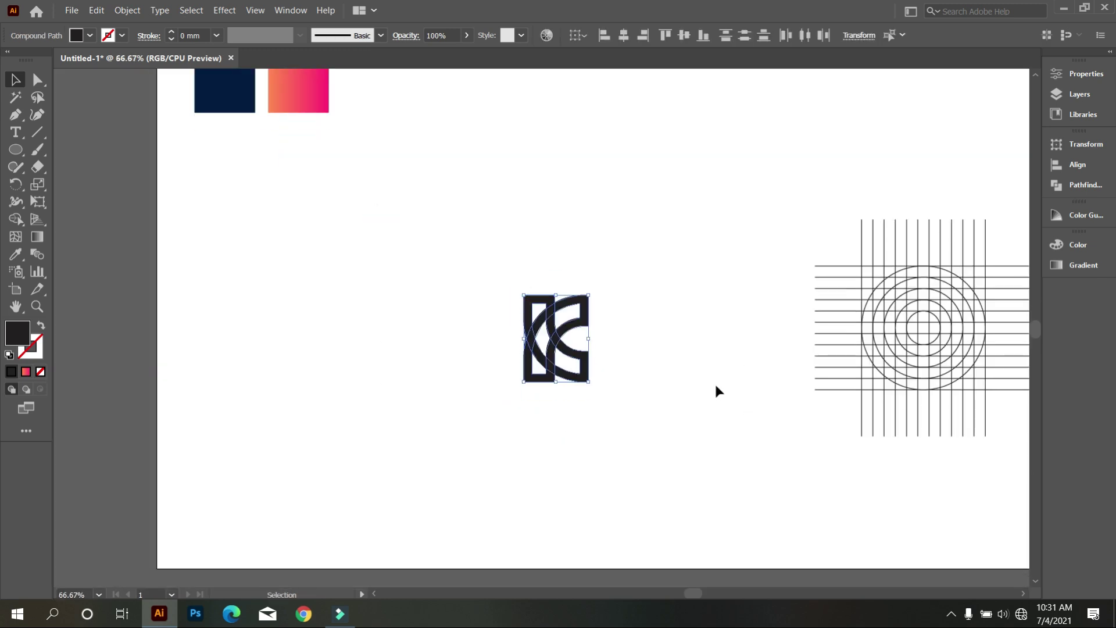
scroll(722, 386, "right", 3)
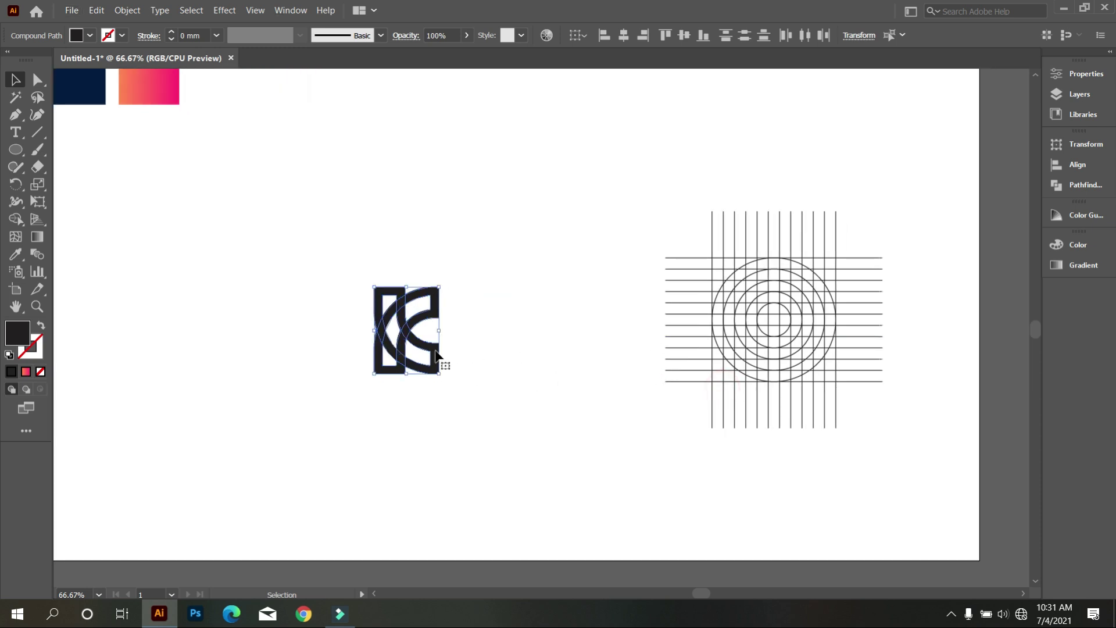
left_click_drag(440, 344, 500, 333)
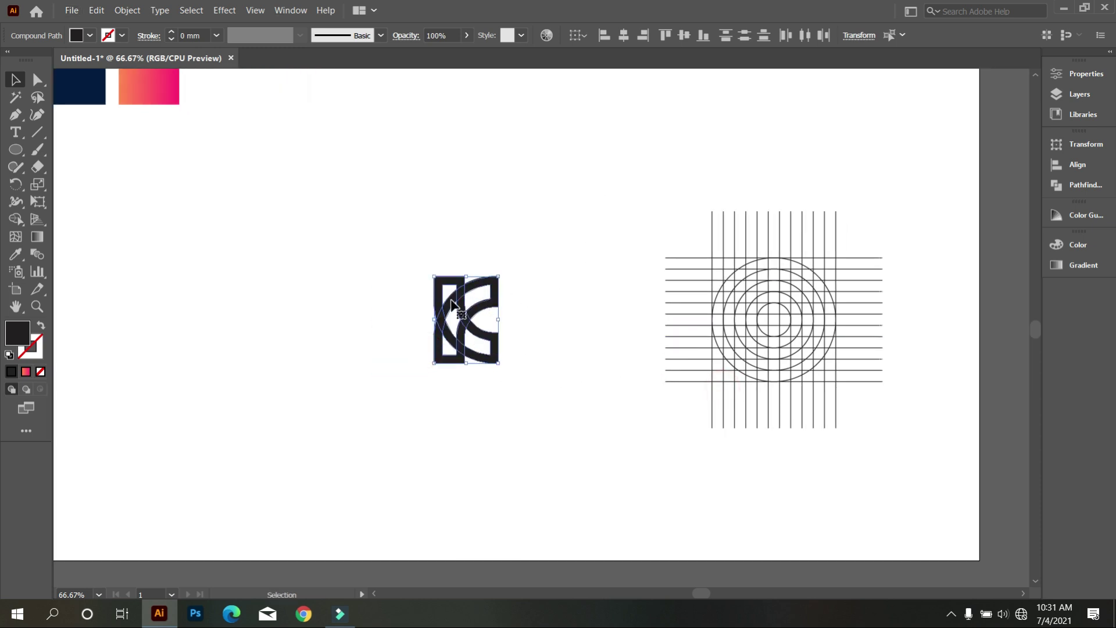
left_click(528, 284)
- Delete the vertical and horizontal line groups of the duplicate grid, keeping its concentric circles
left_click_drag(611, 187, 874, 255)
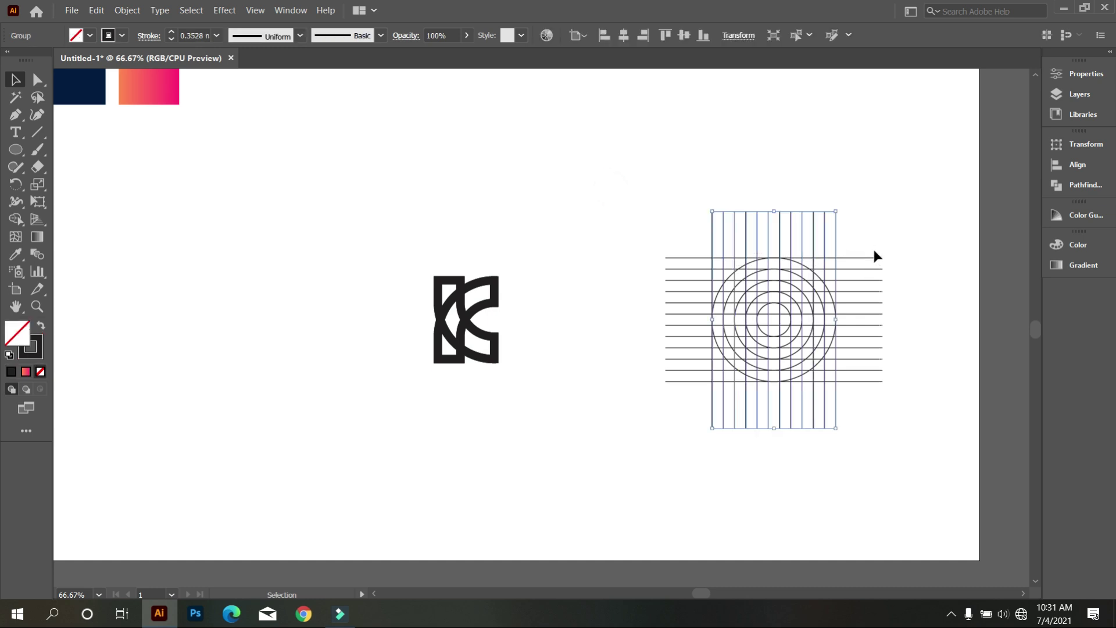
key("Delete")
left_click_drag(834, 202, 911, 489)
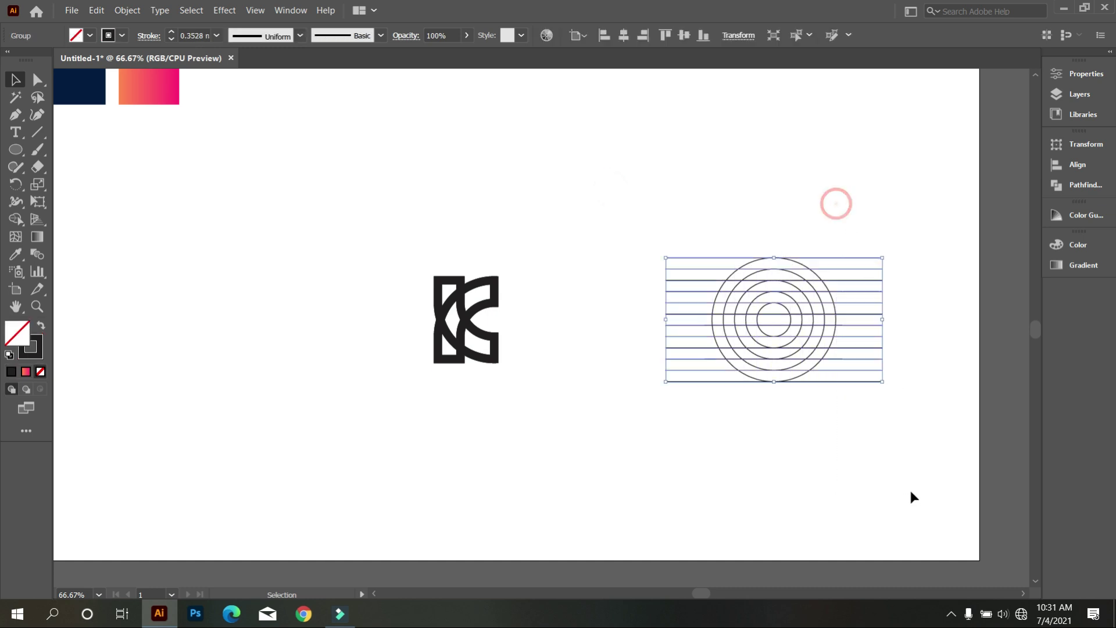
key("Delete")
- Select all the remaining concentric circles and group them
left_click_drag(697, 176, 872, 441)
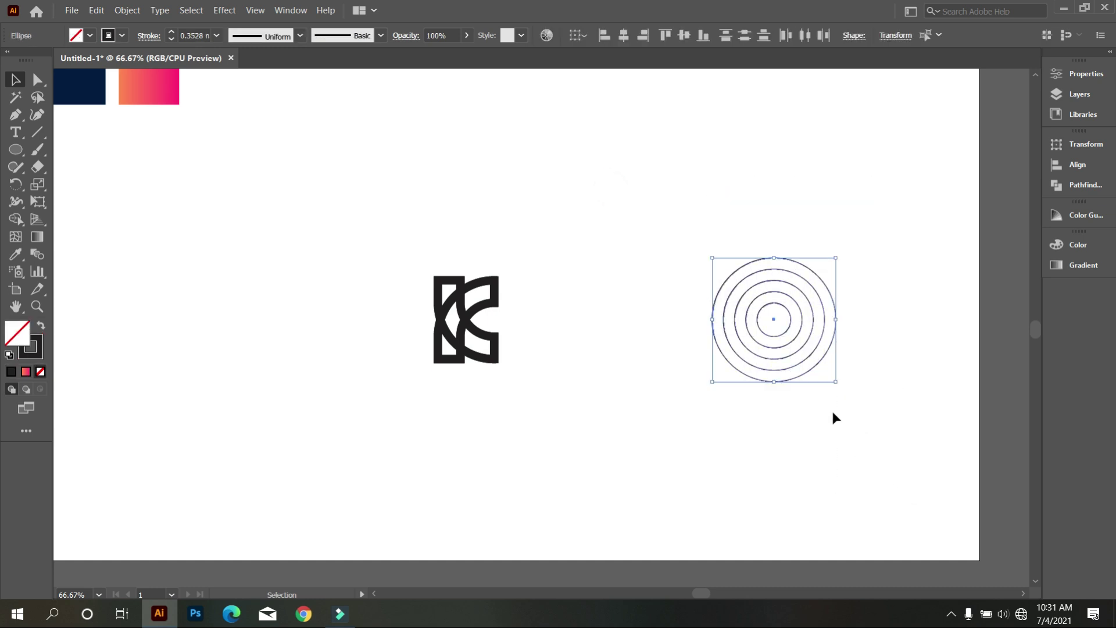
right_click(792, 155)
left_click(844, 233)
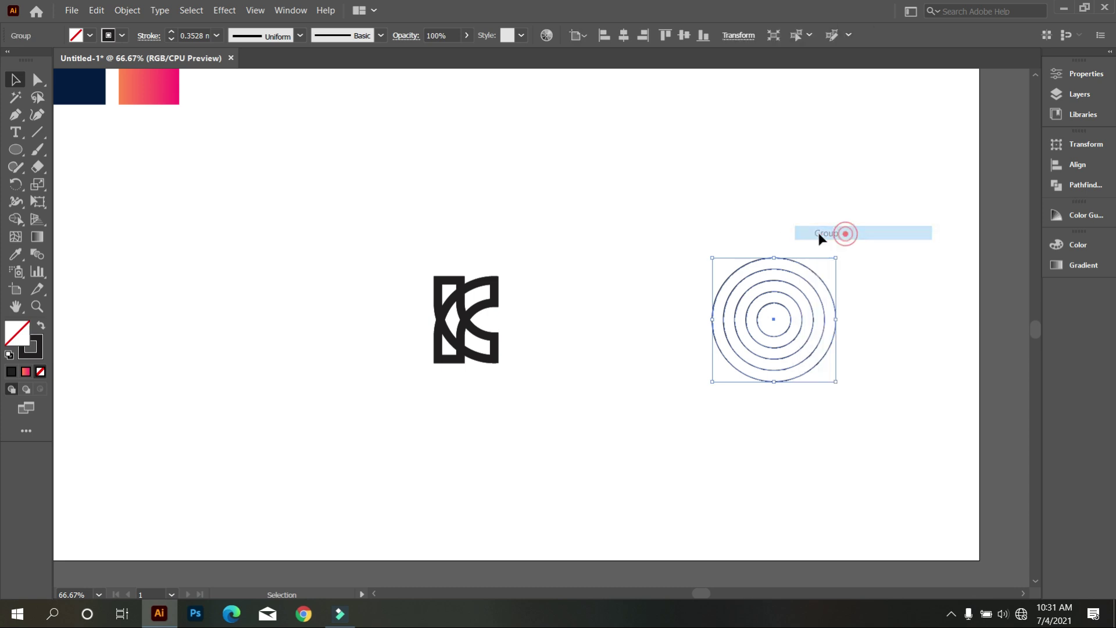
- Align the logo mark and the concentric circle group by their left and top edges
left_click(744, 226)
left_click_drag(391, 191, 790, 413)
left_click(604, 36)
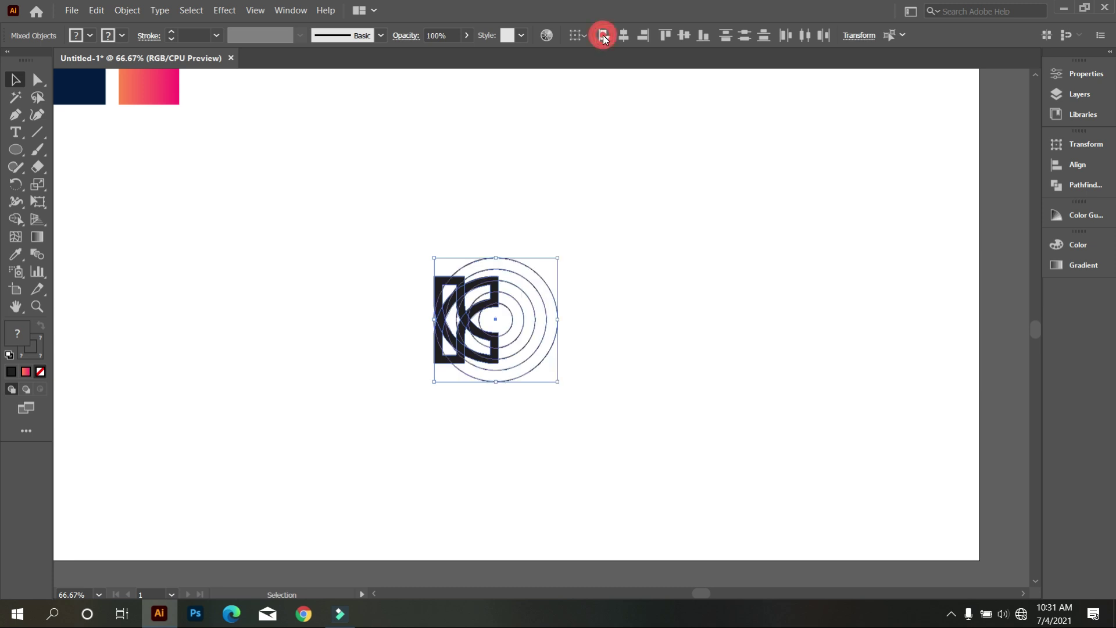
left_click(666, 35)
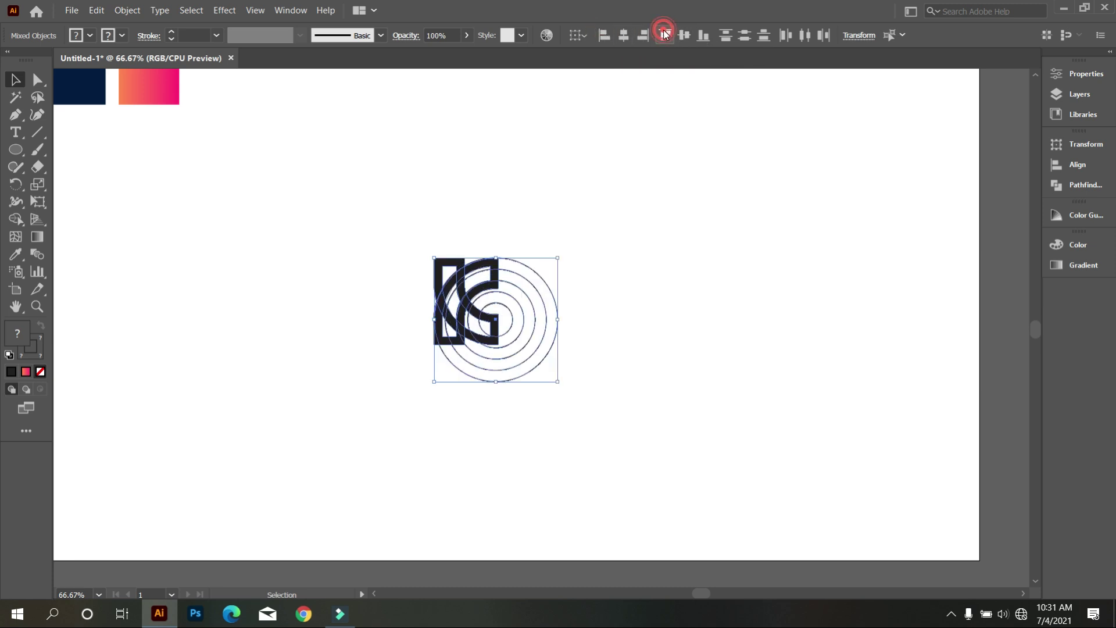
left_click(663, 88)
- Ungroup the concentric circles and select only the outermost circle
scroll(463, 307, "up", 2)
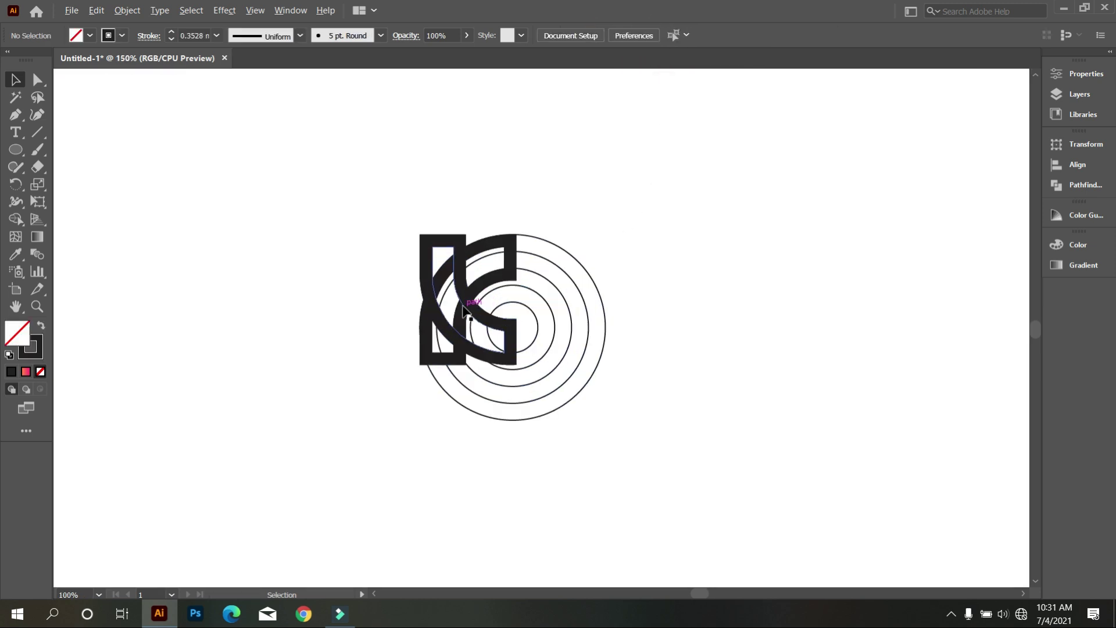
scroll(454, 273, "up", 2)
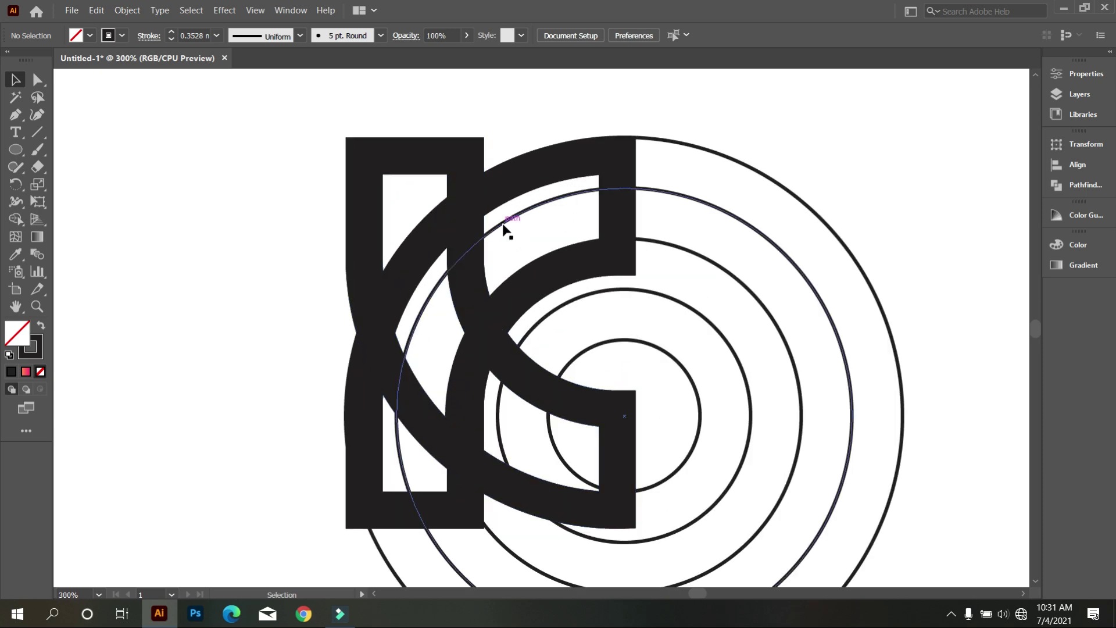
scroll(505, 228, "up", 1)
left_click(681, 170)
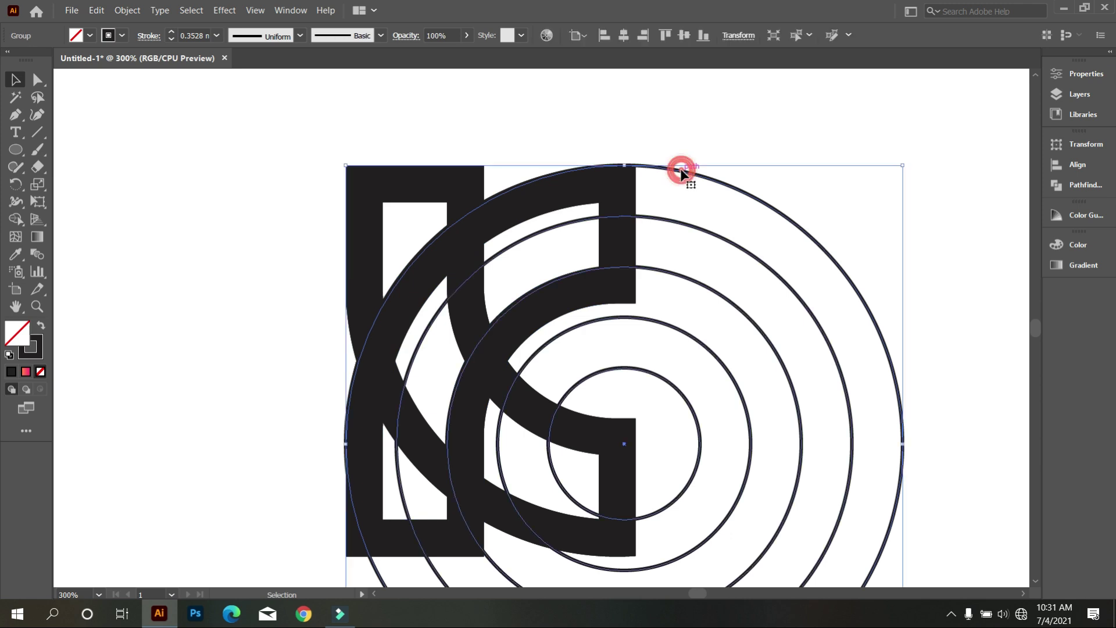
right_click(682, 170)
left_click(724, 273)
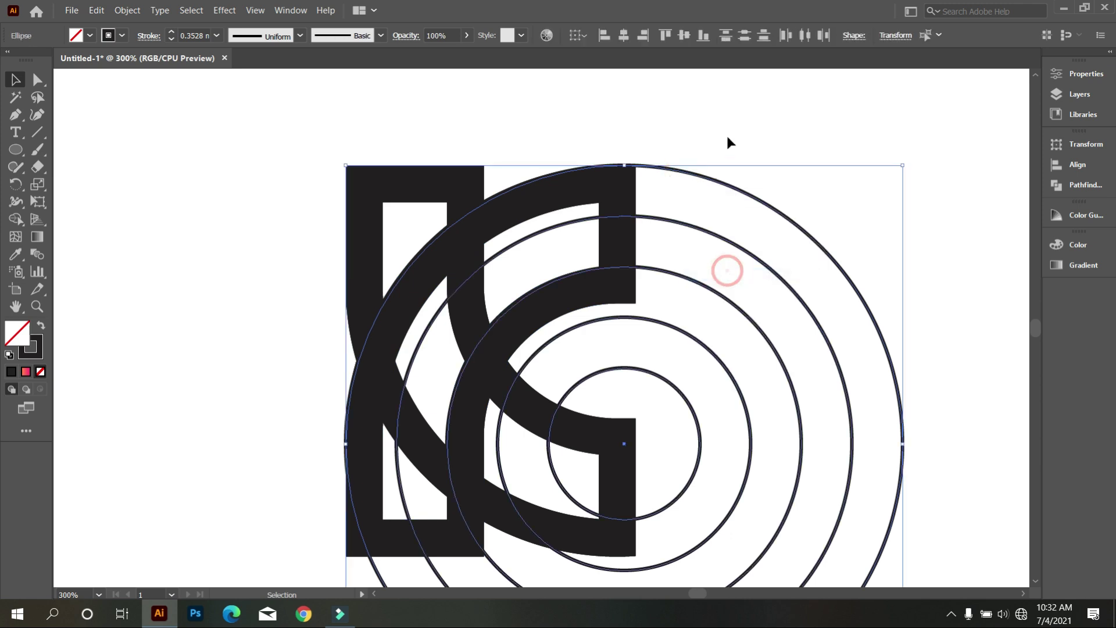
left_click(725, 134)
left_click(709, 177)
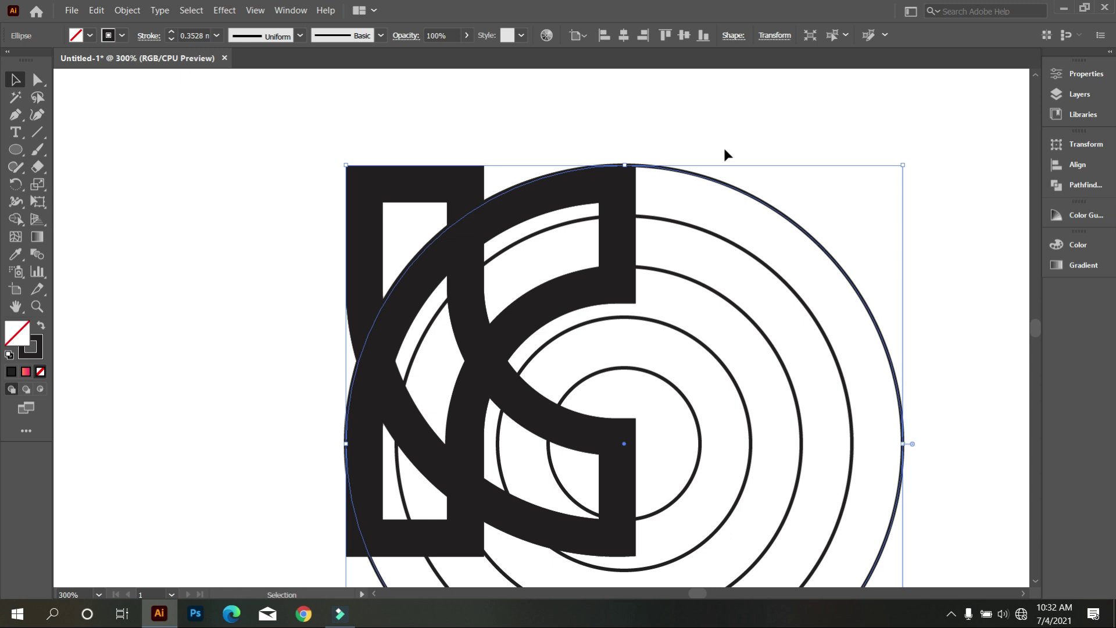
- Set the outermost circle's width to 172 px, scaling its height proportionally
left_click(775, 36)
left_click(749, 59)
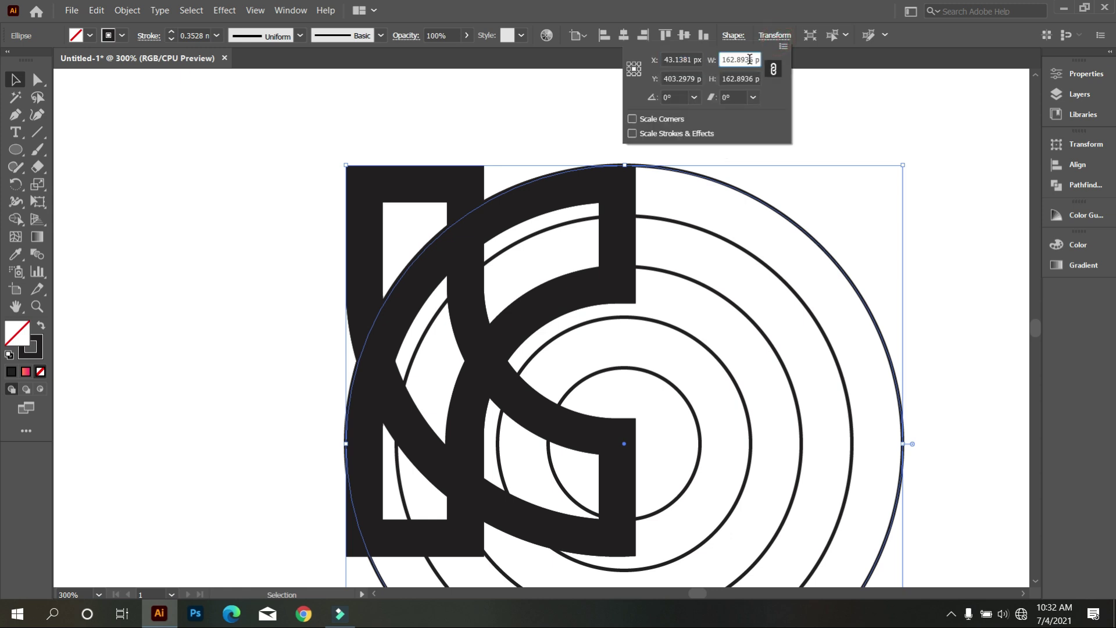
type("168")
key("Return")
key("Up")
key("Up")
key("Up")
key("Up")
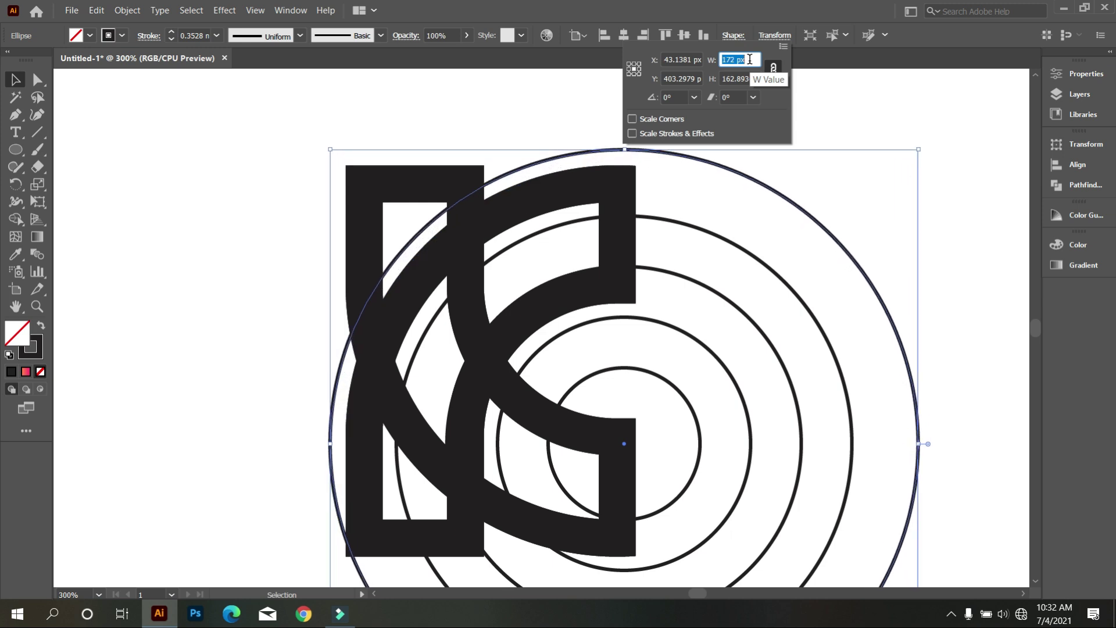
key("Up")
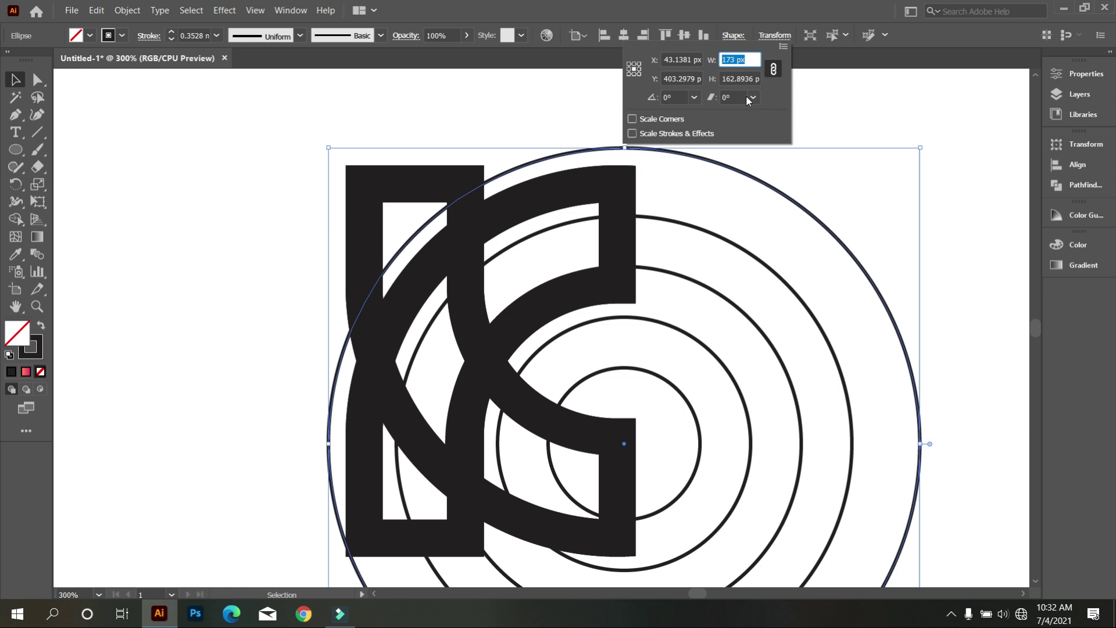
key("Down")
left_click(684, 189)
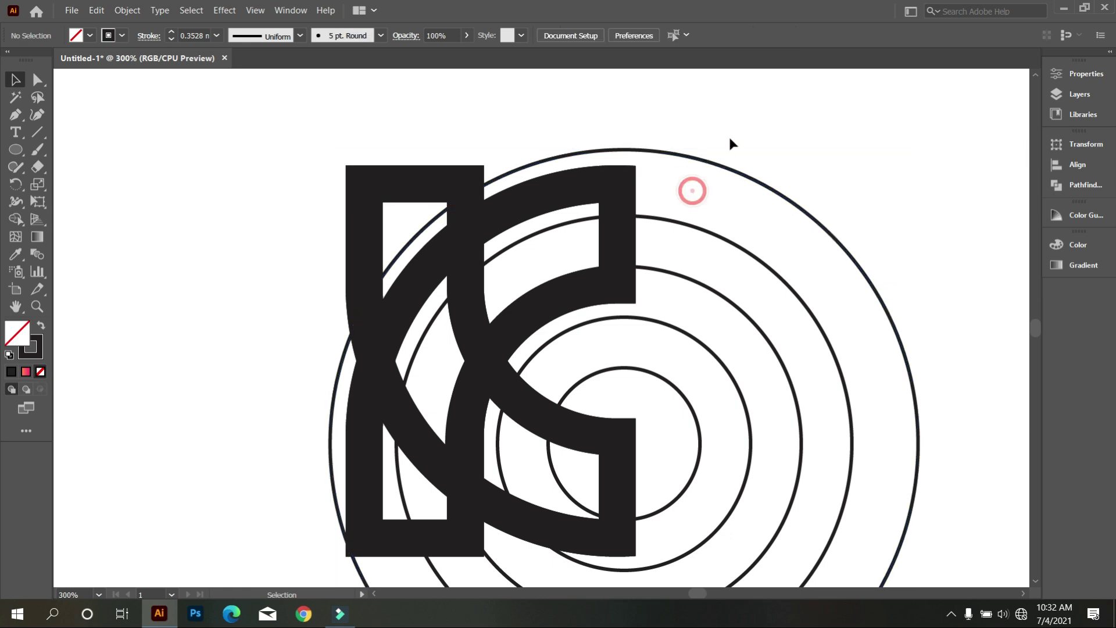
left_click(700, 246)
- Undo the outermost circle's resizing and the ungrouping of the circles
scroll(699, 247, "down", 2)
key("ctrl+z")
key("ctrl+z")
key("ctrl+z")
key("ctrl+z")
key("ctrl+z")
key("ctrl+z")
key("ctrl+z")
key("ctrl+z")
key("ctrl+z")
key("ctrl+z")
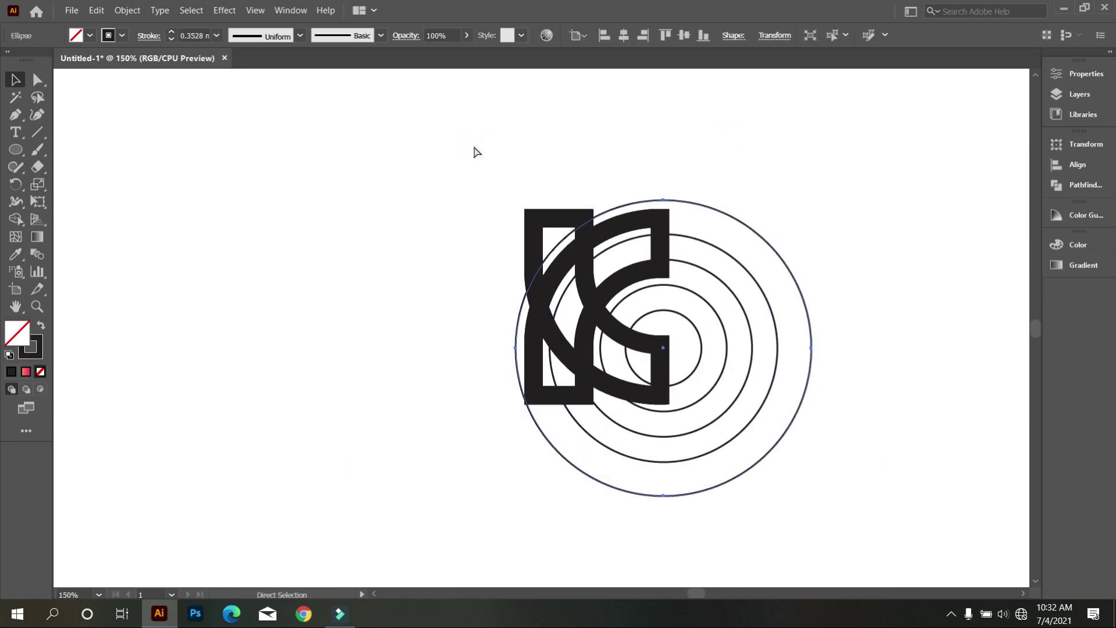
key("ctrl+z")
key("ctrl+z")
key("ctrl+z")
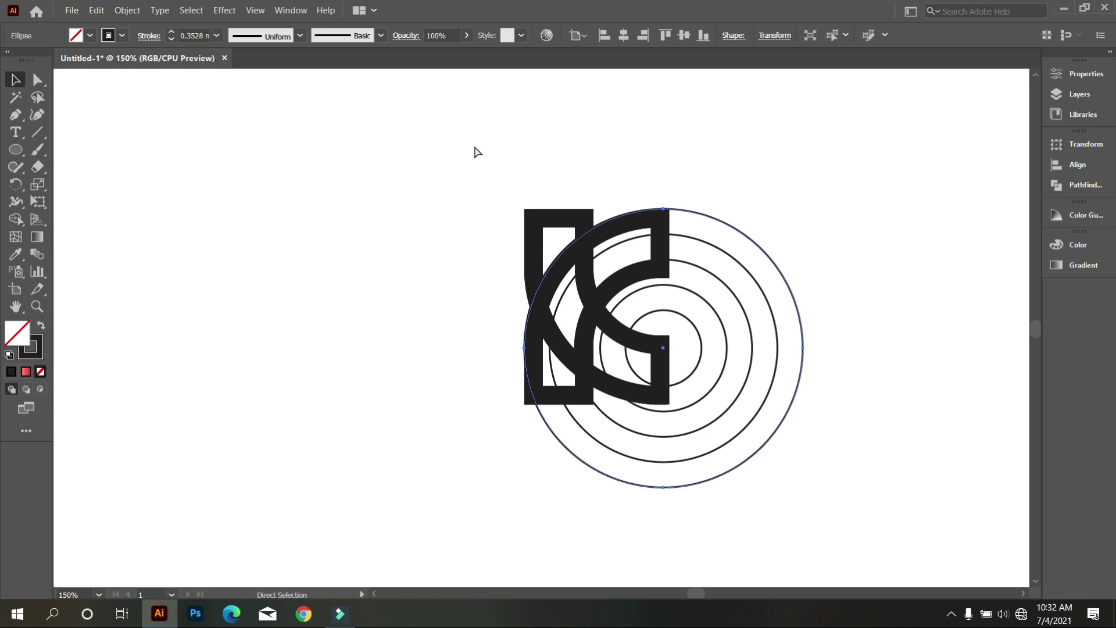
- Duplicate the concentric circle group into the empty area on the artboard's left side, away from the logo mark
left_click(454, 242)
left_click_drag(807, 199, 252, 328)
left_click(459, 239)
left_click(733, 228)
left_click(730, 169)
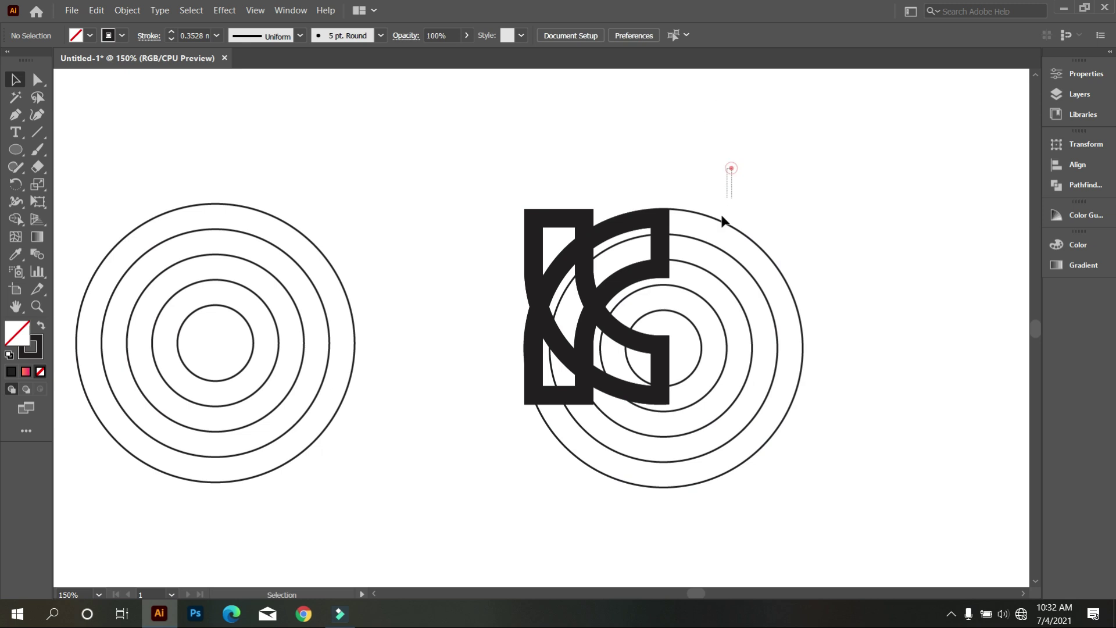
- Ungroup the concentric circles lying over the logo mark and select the outermost one
right_click(711, 222)
left_click(756, 329)
left_click(759, 209)
scroll(770, 188, "up", 1)
left_click(700, 234)
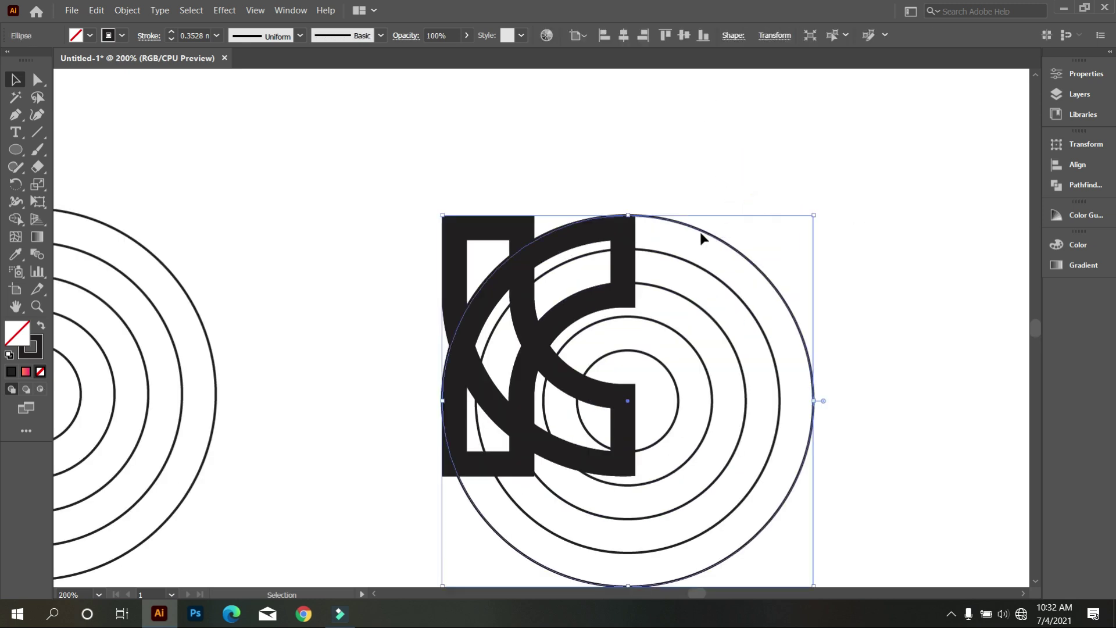
- Enlarge the outermost circle to a width of 173 px, keeping its proportions
left_click(775, 35)
left_click(739, 59)
type("174")
key("Return")
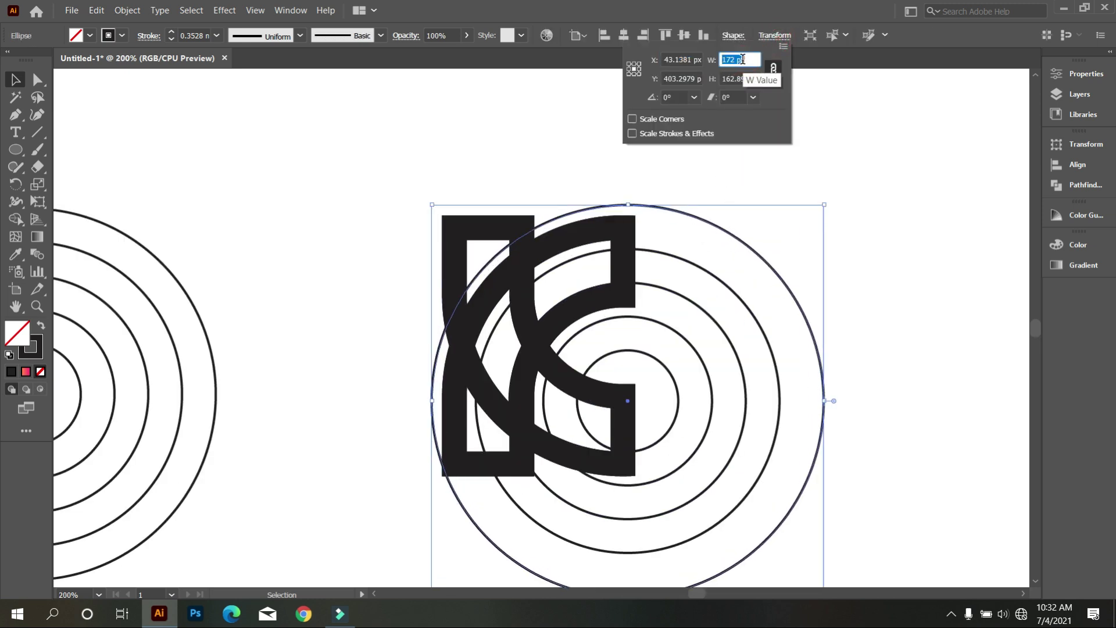
key("Down")
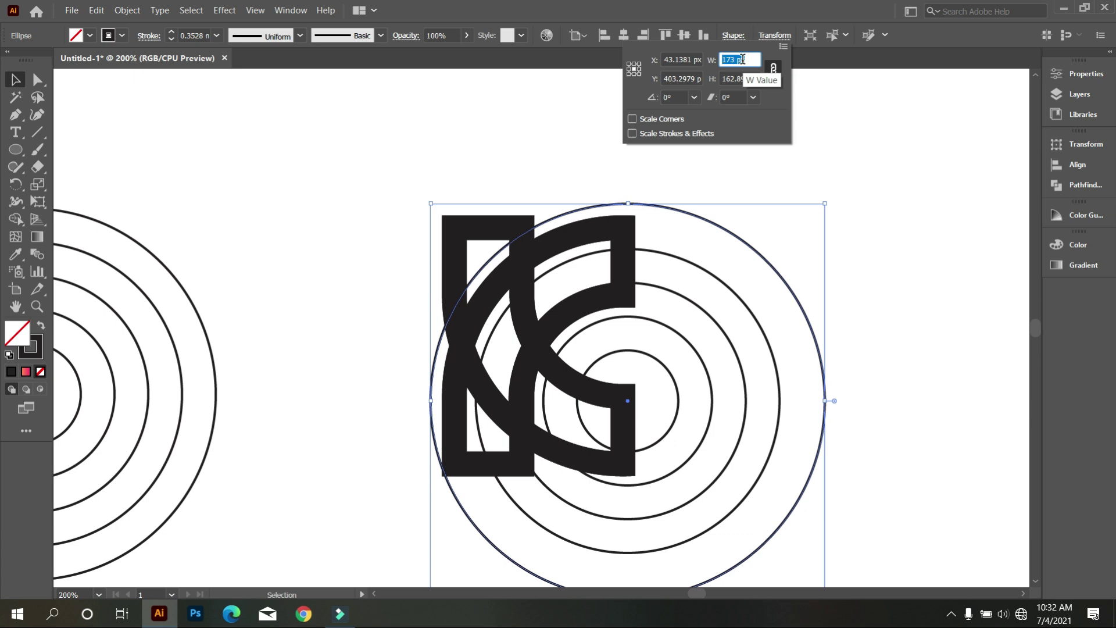
left_click(482, 124)
- Set the stroke weight of the two outermost circles to 0 mm
left_click(577, 284)
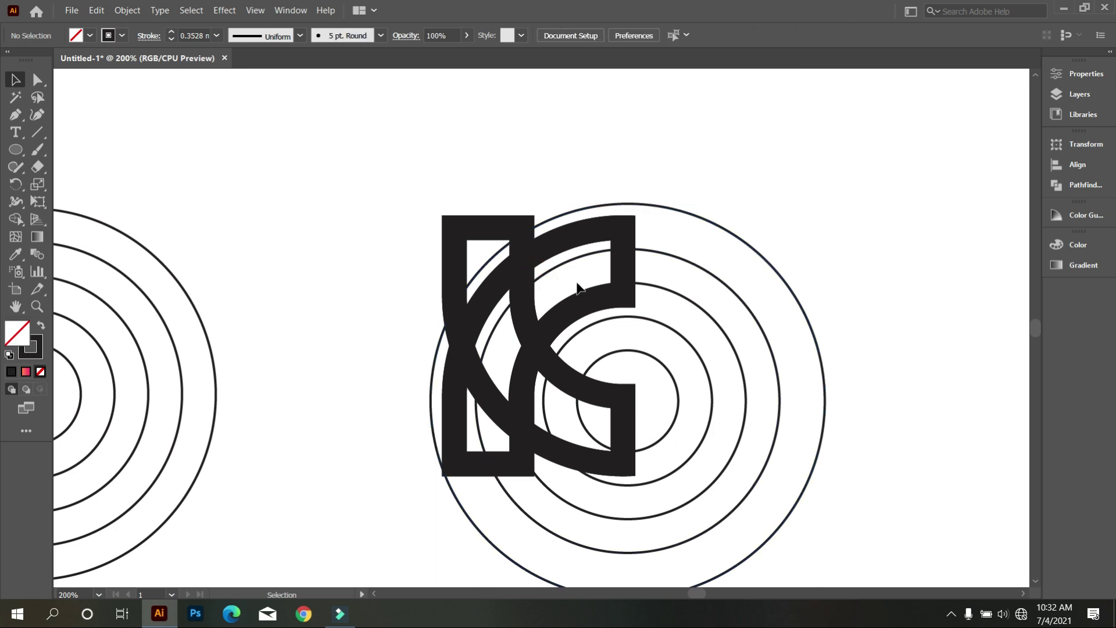
left_click_drag(699, 265, 698, 266)
left_click(201, 36)
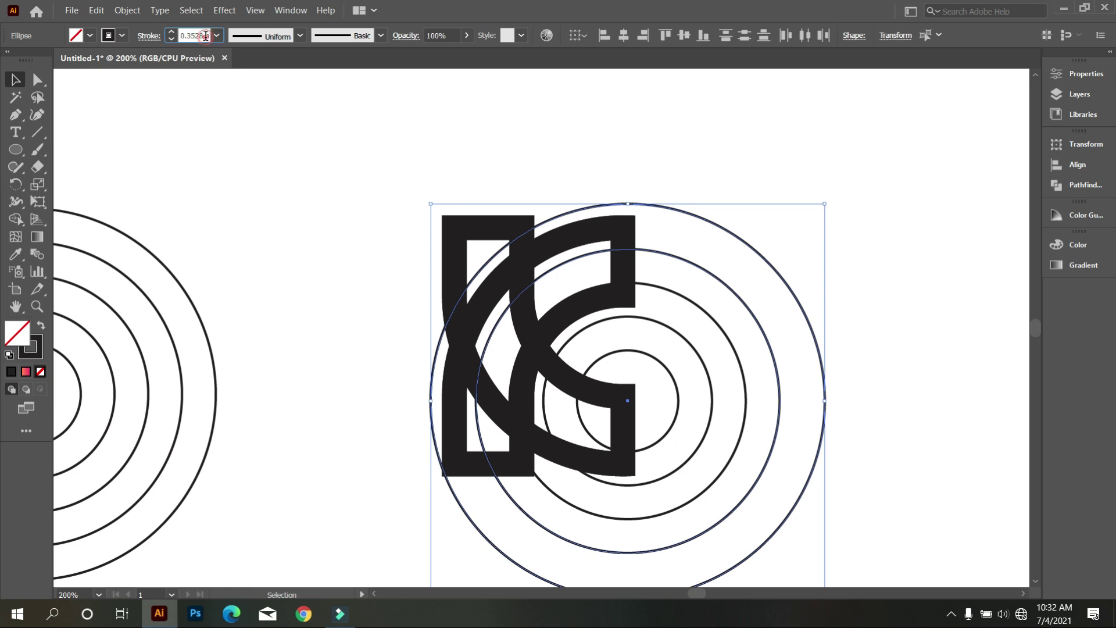
key("Down")
- Select the logo mark with the outer circles and, using Shape Builder with a black fill, split off the band crossing the upper stem
mouse_move(418, 142)
left_mouse_down()
mouse_move(505, 242)
mouse_move(549, 323)
left_mouse_up()
left_click(16, 218)
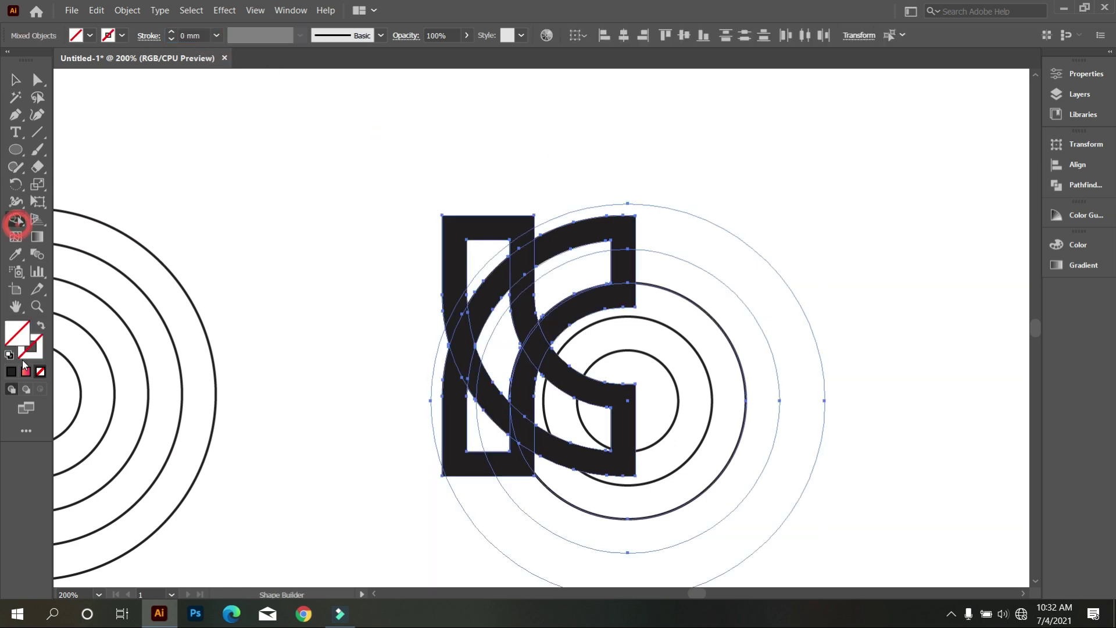
left_click(90, 36)
left_click(39, 60)
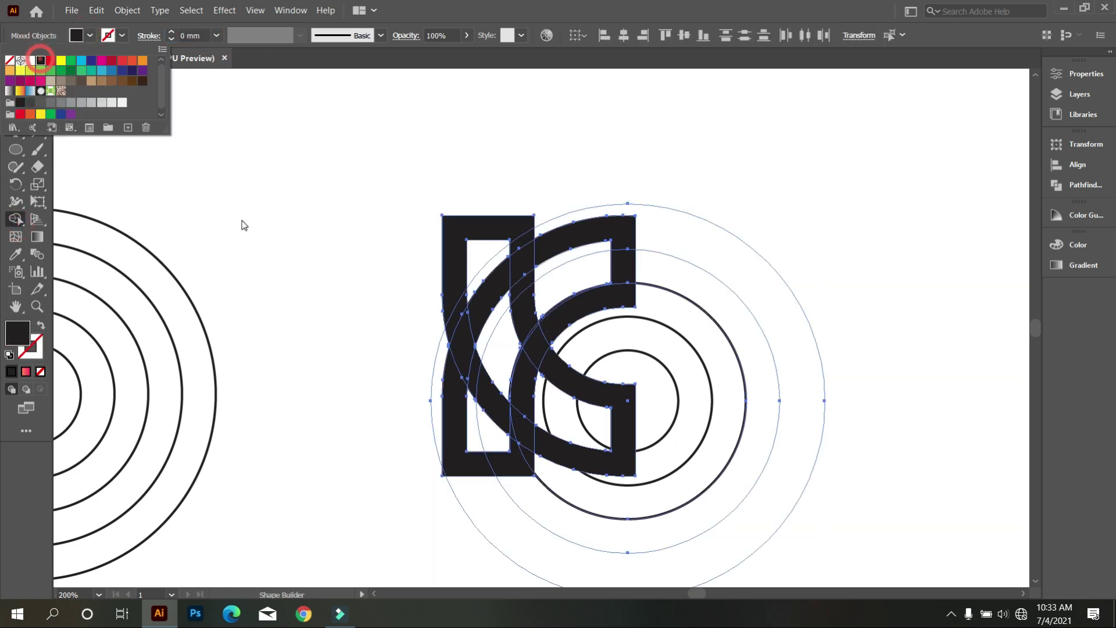
left_click(242, 222)
scroll(490, 259, "up", 1)
scroll(520, 333, "up", 3)
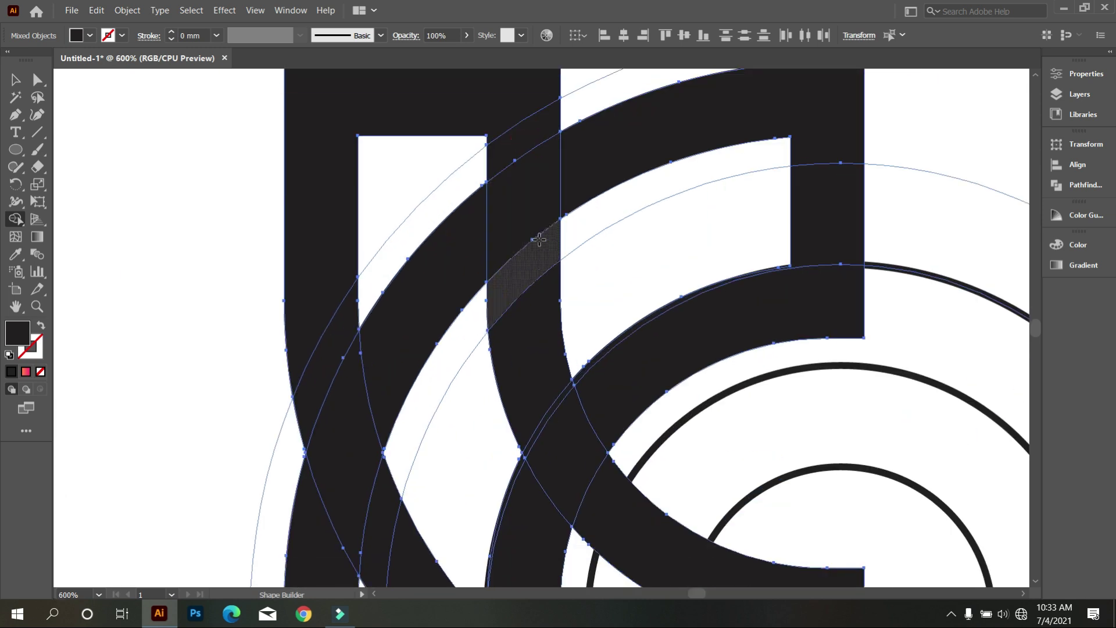
scroll(535, 250, "down", 4, "alt")
- Delete the leftover circles around the logo mark and group the mark's pieces
left_click(16, 80)
left_click(167, 155)
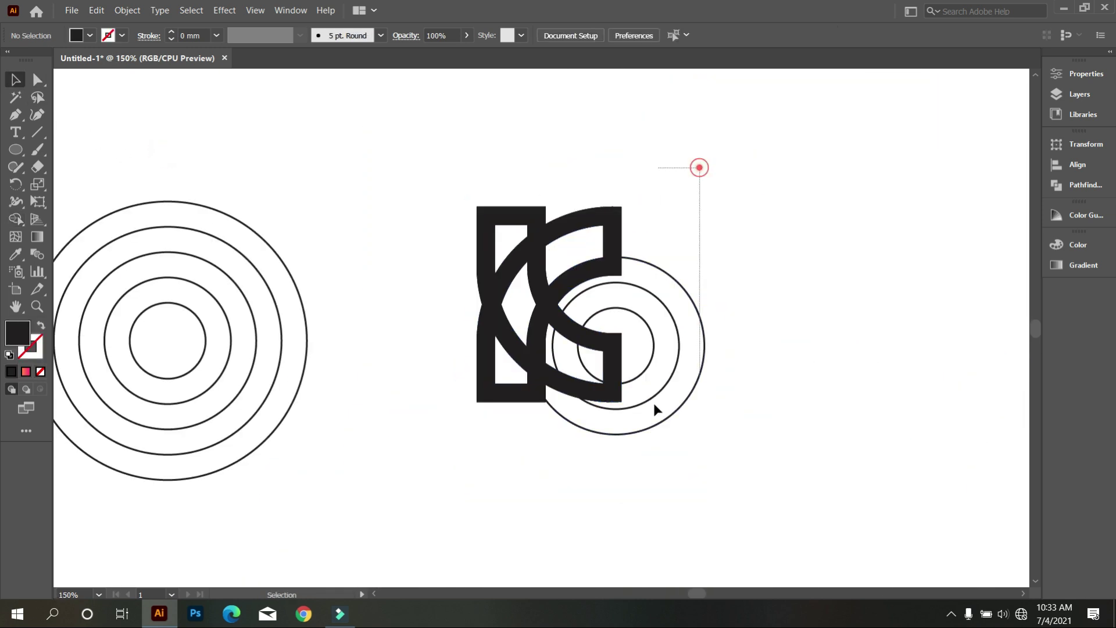
left_click(641, 431)
key("Delete")
left_click(512, 253)
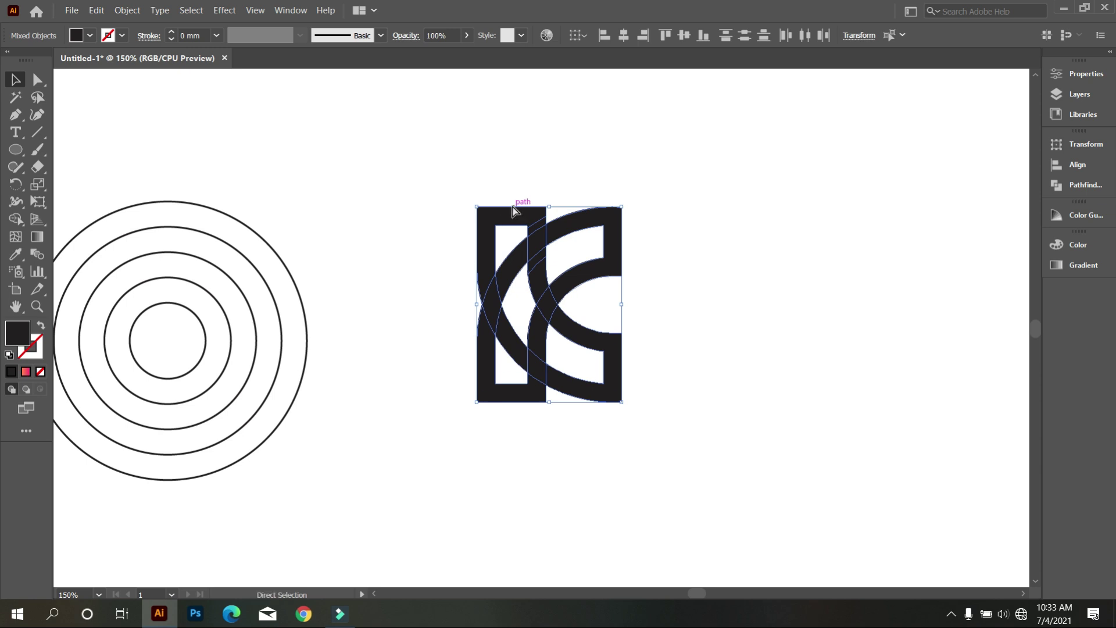
- Place a copy of the spare circle group beside the logo mark and align both by their bottom and left edges
scroll(349, 334, "down", 1, "alt")
left_click_drag(259, 345, 705, 320, "alt")
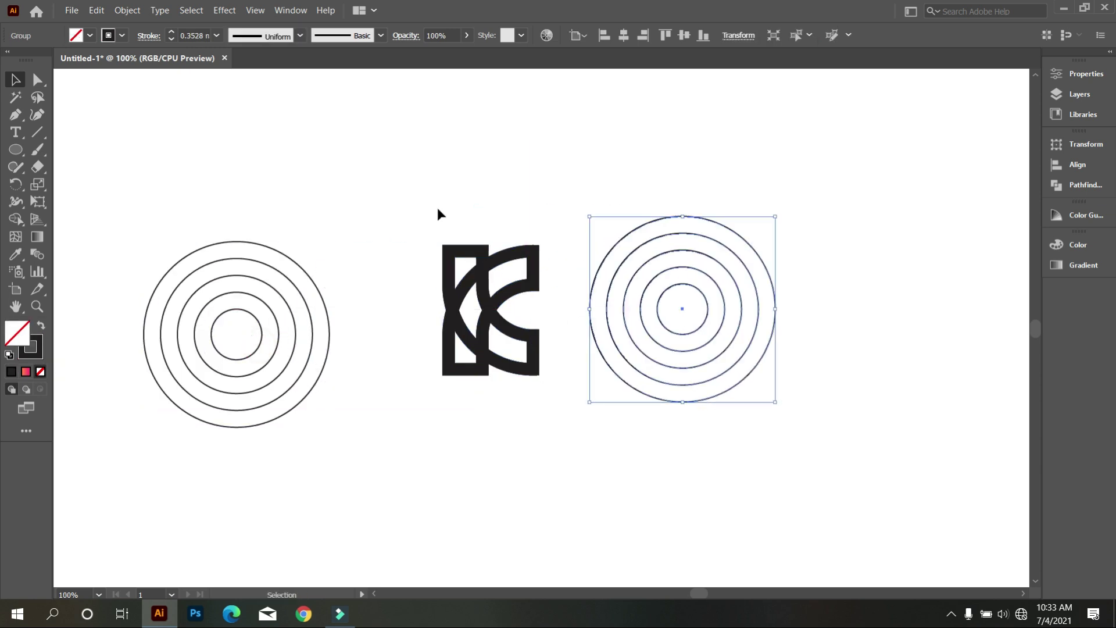
left_click_drag(401, 173, 651, 358)
left_click(695, 38)
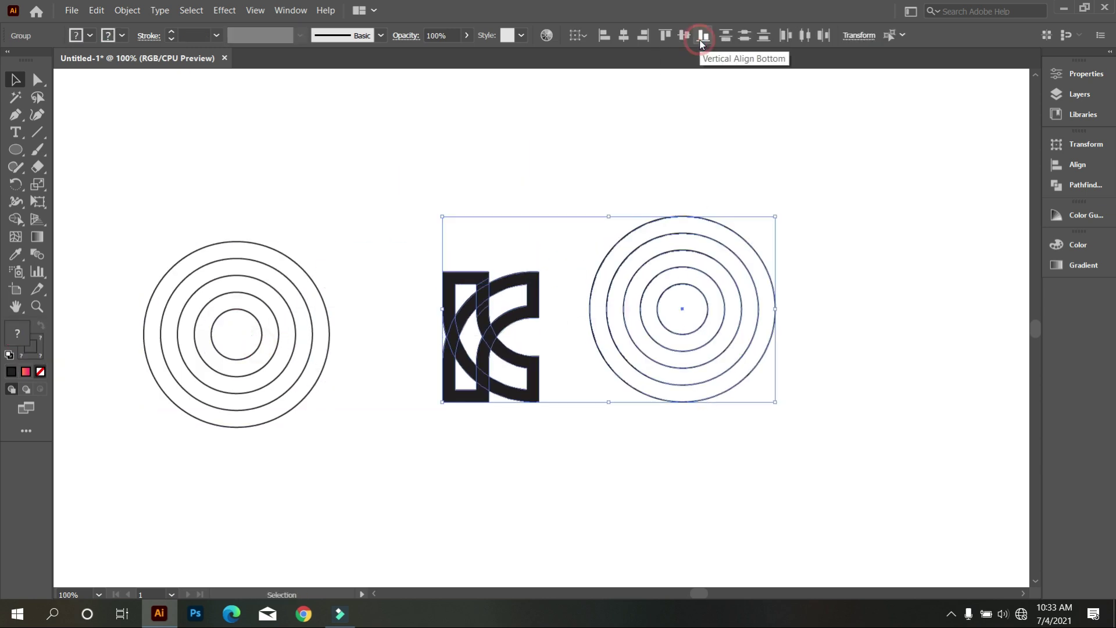
left_click(603, 35)
left_click(683, 143)
- Align the logo mark and the circle group by their top and left edges
scroll(517, 394, "up", 3, "alt")
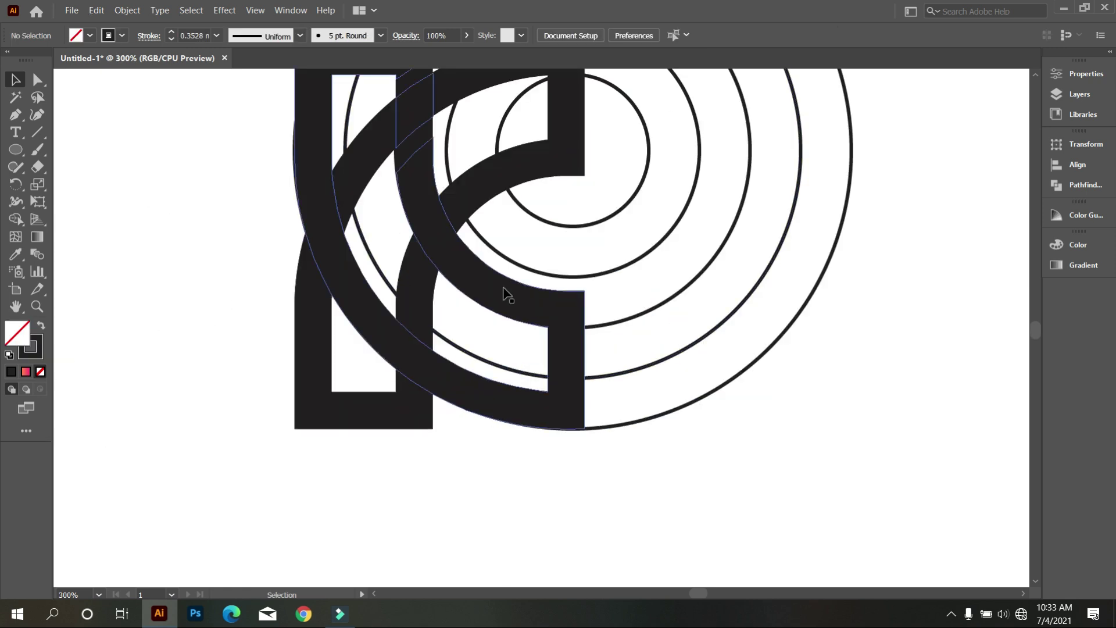
scroll(493, 294, "up", 1)
scroll(498, 379, "up", 1)
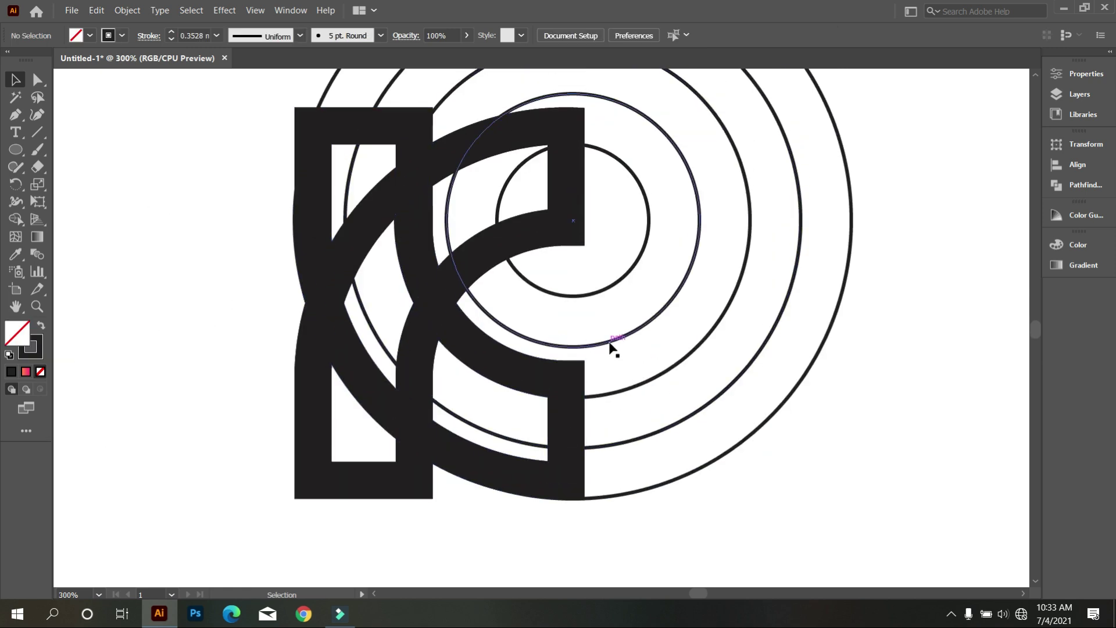
scroll(269, 274, "up", 1)
scroll(269, 267, "up", 1)
scroll(255, 261, "down", 1, "alt")
left_click_drag(195, 202, 343, 302)
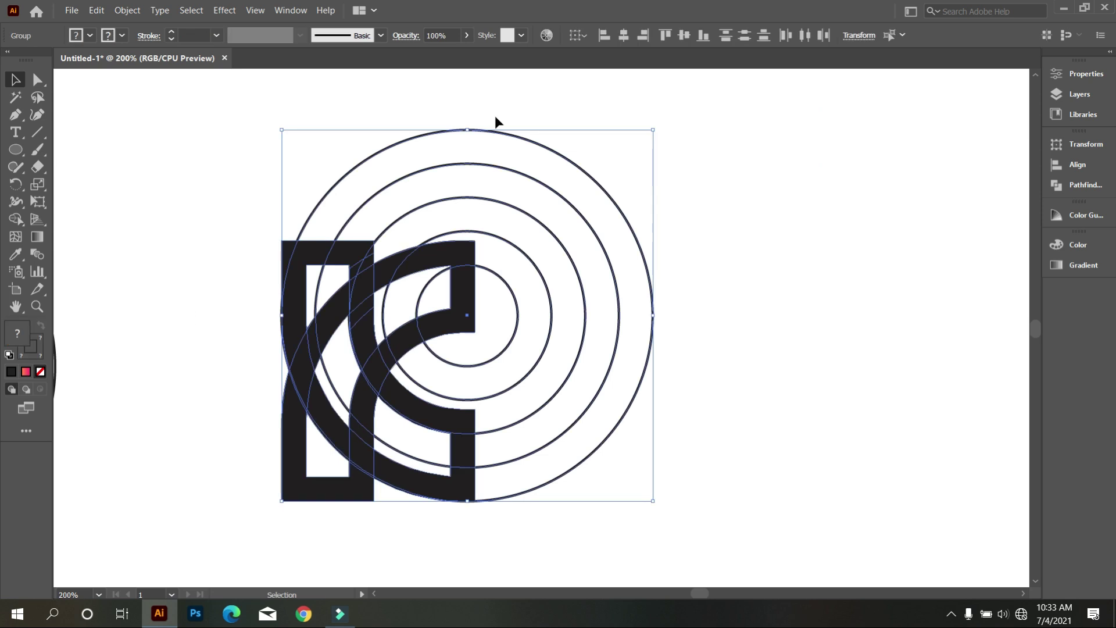
left_click(658, 36)
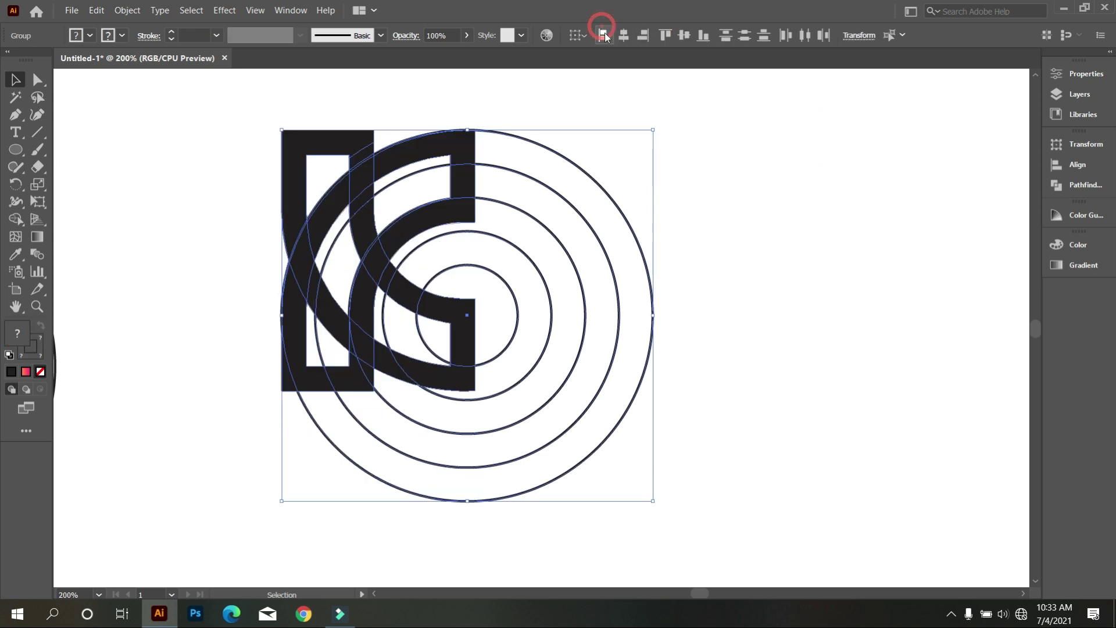
left_click(357, 276)
- Realign the logo mark and the circle group by their bottom edges
scroll(359, 274, "up", 1, "alt")
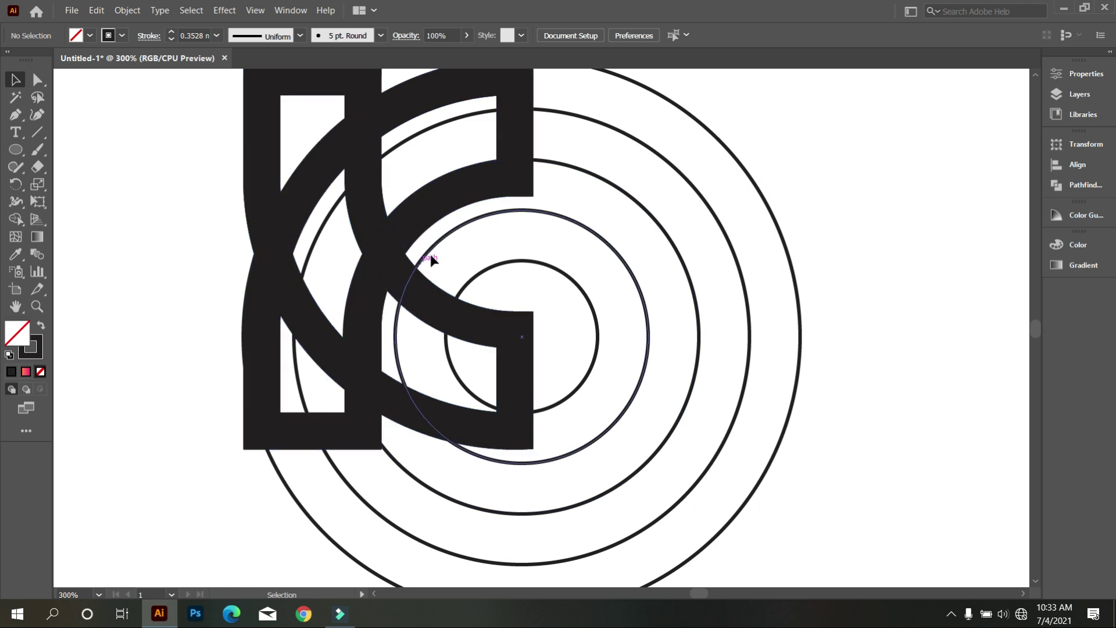
scroll(414, 288, "down", 1, "alt")
scroll(401, 233, "up", 2, "alt")
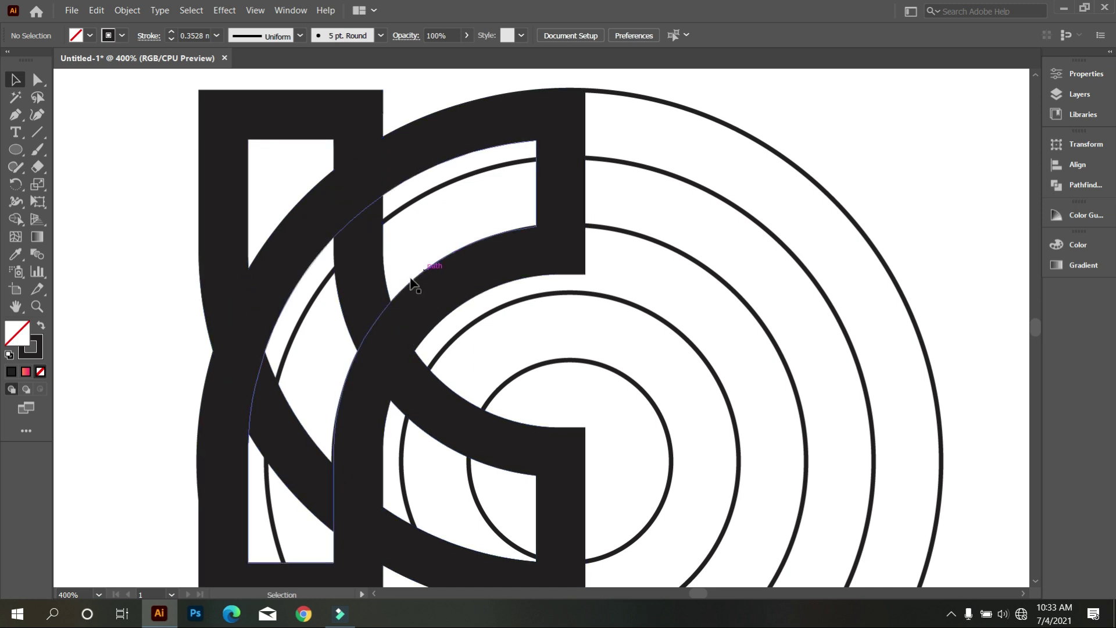
scroll(402, 378, "down", 1)
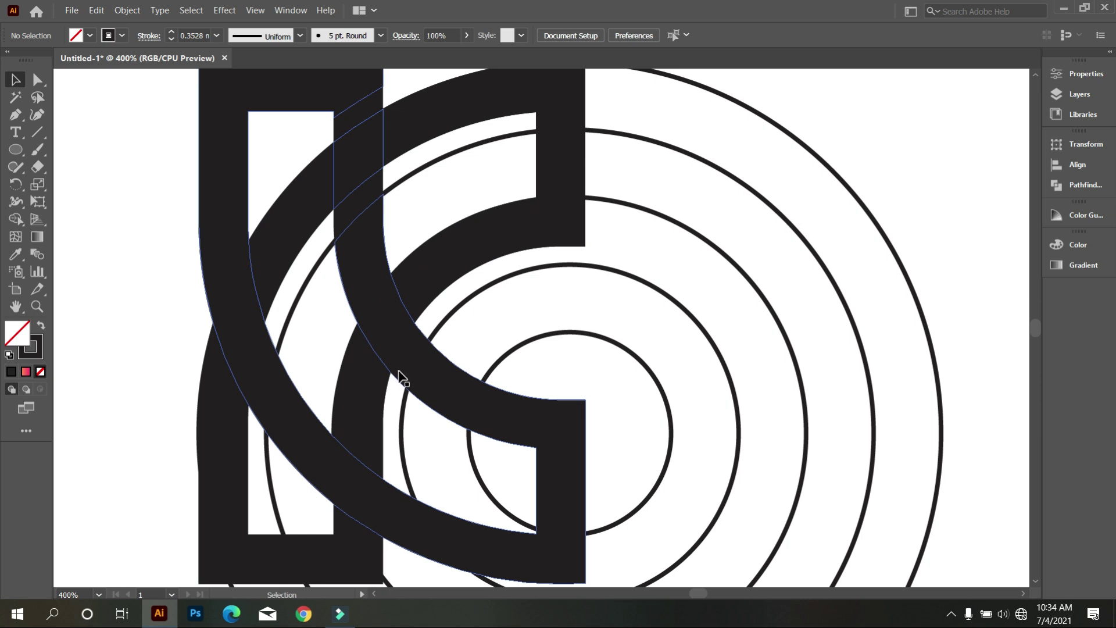
scroll(401, 378, "down", 1, "alt")
scroll(233, 279, "down", 1)
left_click_drag(232, 279, 383, 407)
left_click(707, 41)
scroll(720, 211, "down", 3)
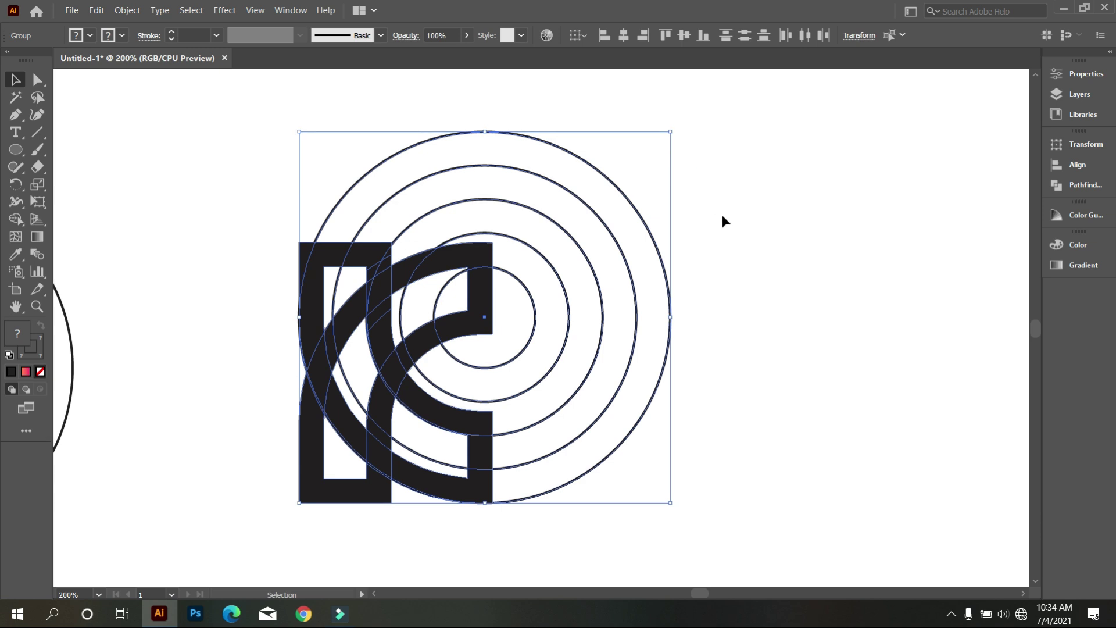
left_click(760, 279)
scroll(399, 374, "up", 1, "alt")
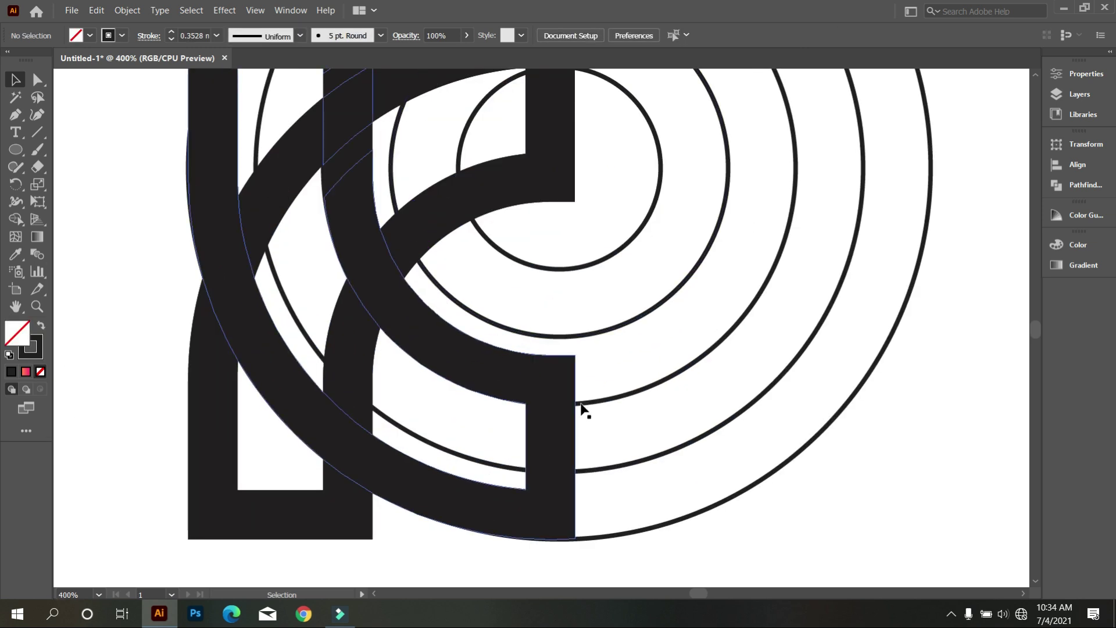
- Ungroup the circles around the logo mark and set the third circle from the centre to 114 px wide
right_click(569, 331)
left_click(648, 433)
left_click(757, 462)
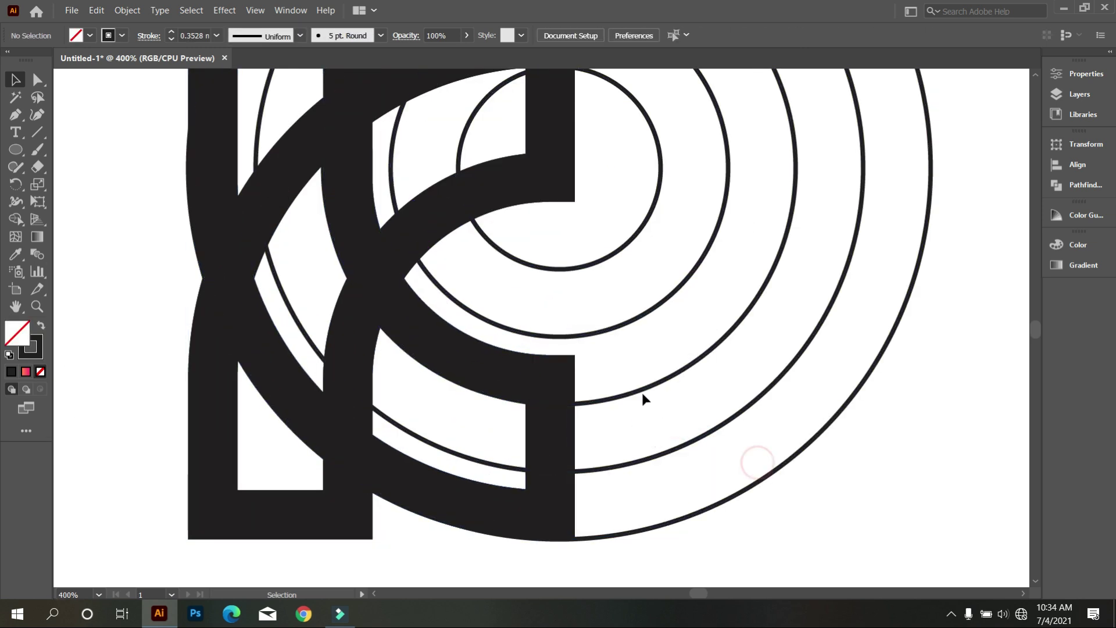
left_click(635, 389)
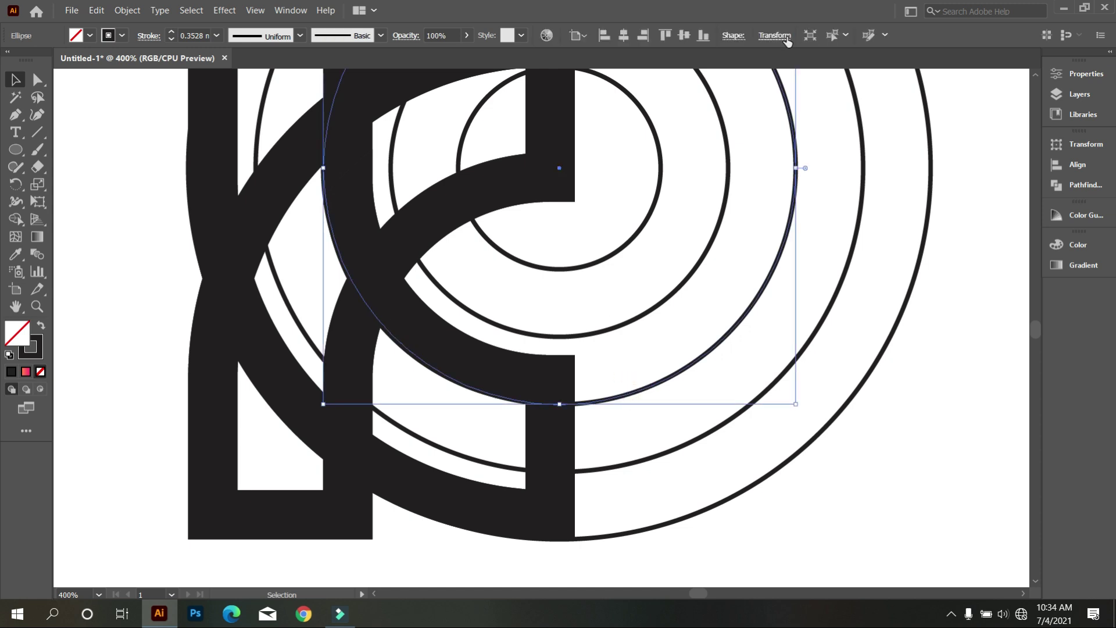
left_click(775, 36)
left_click(746, 61)
scroll(746, 60, "up", 20)
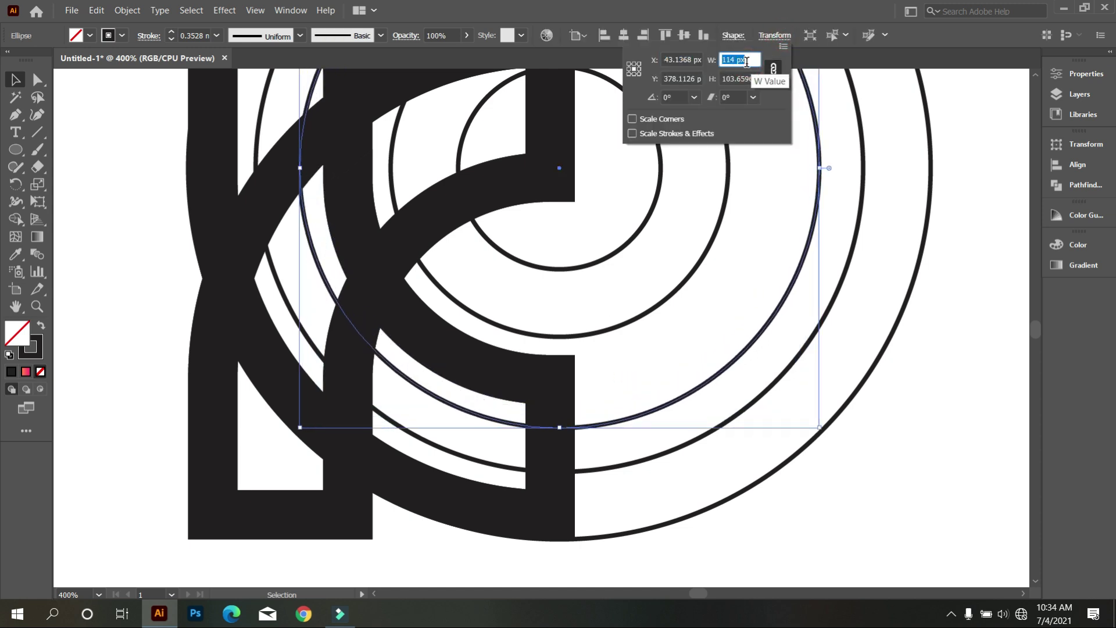
scroll(747, 61, "down", 1)
- Remove the strokes from the second and third circles, and use Shape Builder with black fill to split off gap pieces at the central crossing
left_click(629, 338)
scroll(628, 338, "down", 2)
left_click(647, 327)
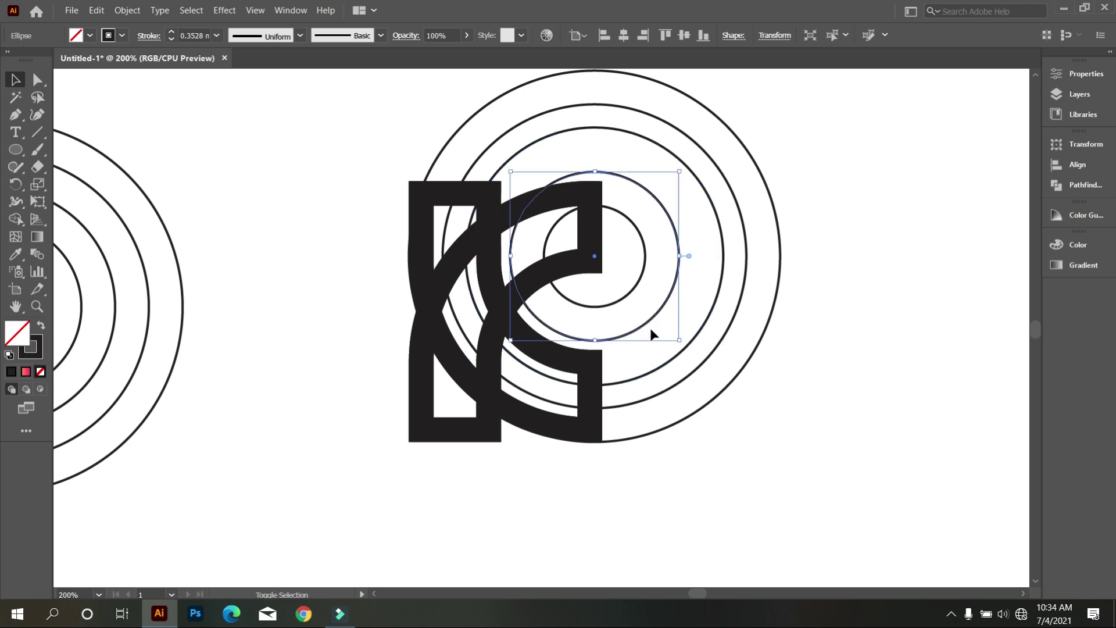
left_click_drag(250, 145, 462, 344)
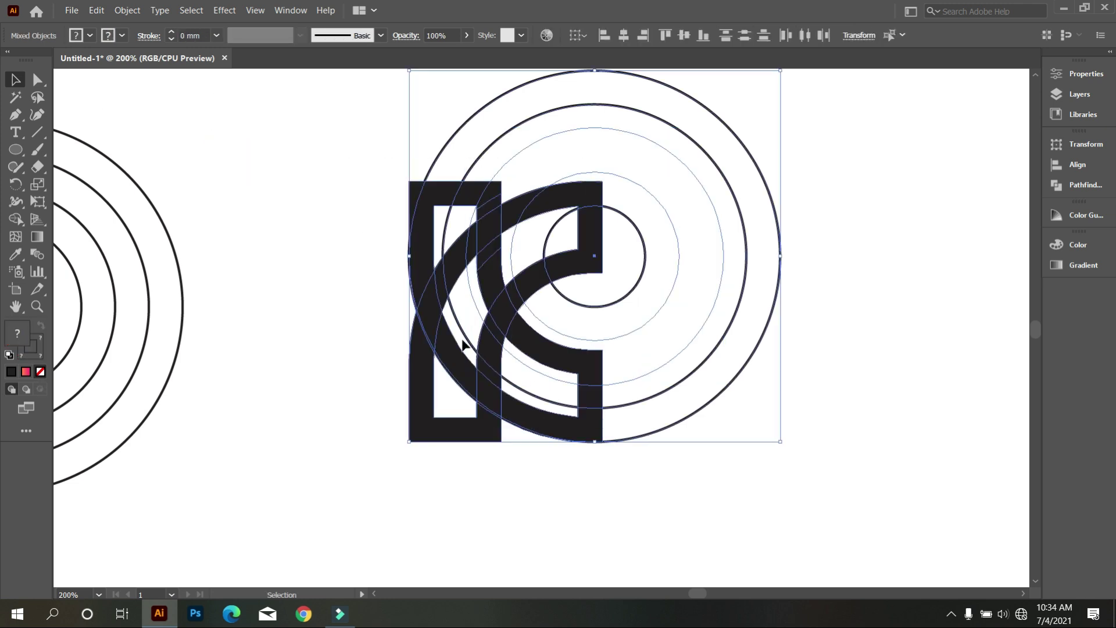
left_click(15, 219)
left_click(90, 35)
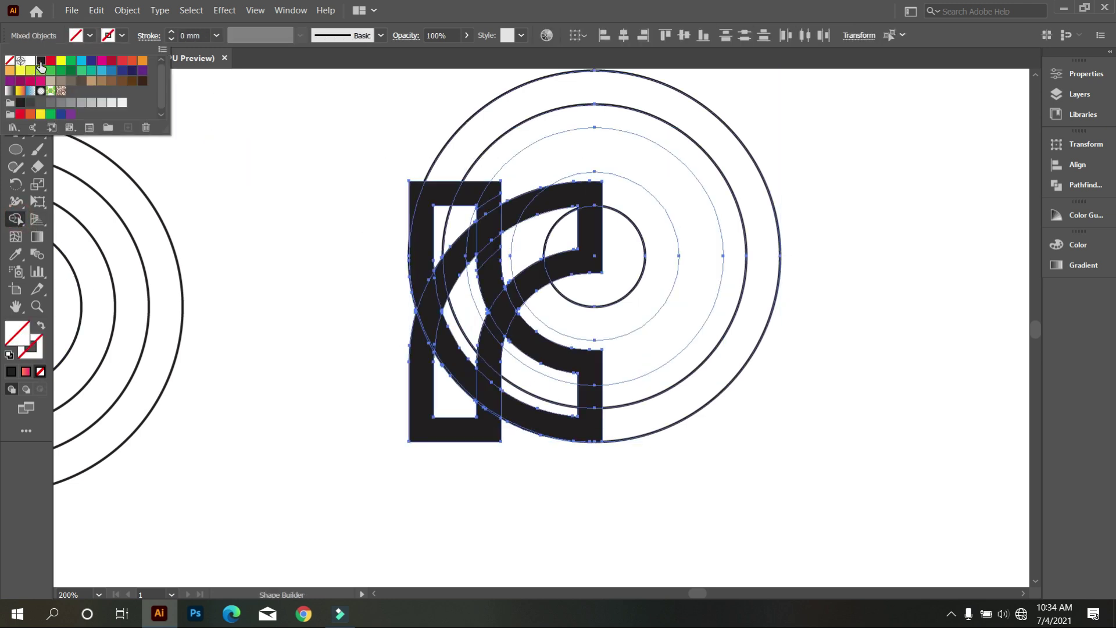
left_click(36, 62)
scroll(531, 324, "up", 3)
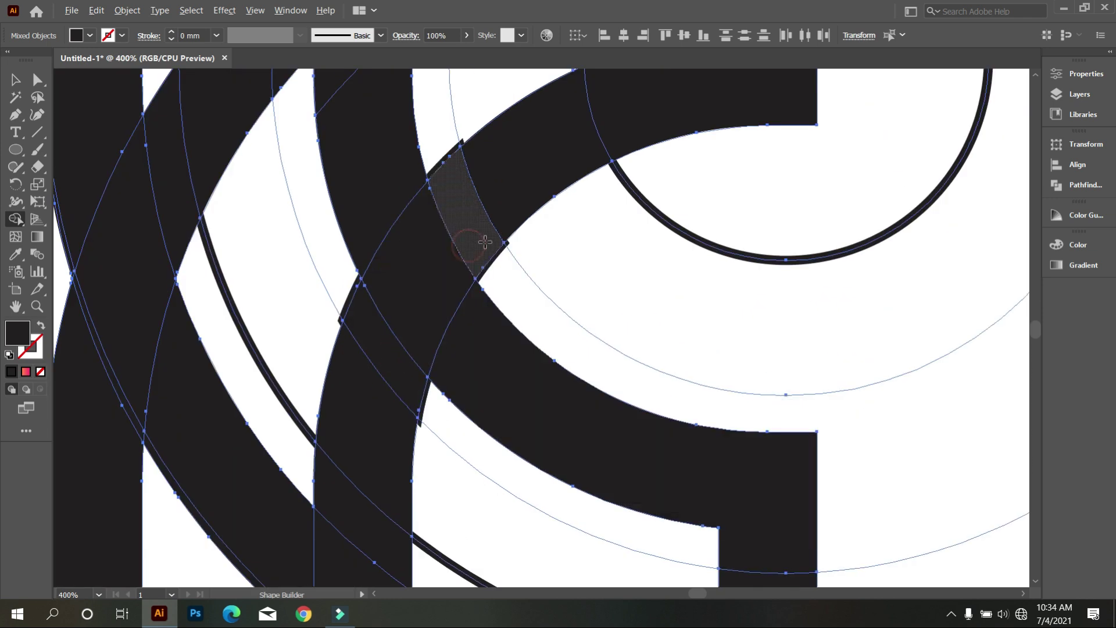
scroll(485, 273, "down", 3)
- Delete the leftover circles around the logo mark
left_click(15, 80)
scroll(167, 219, "down", 1)
left_click(182, 229)
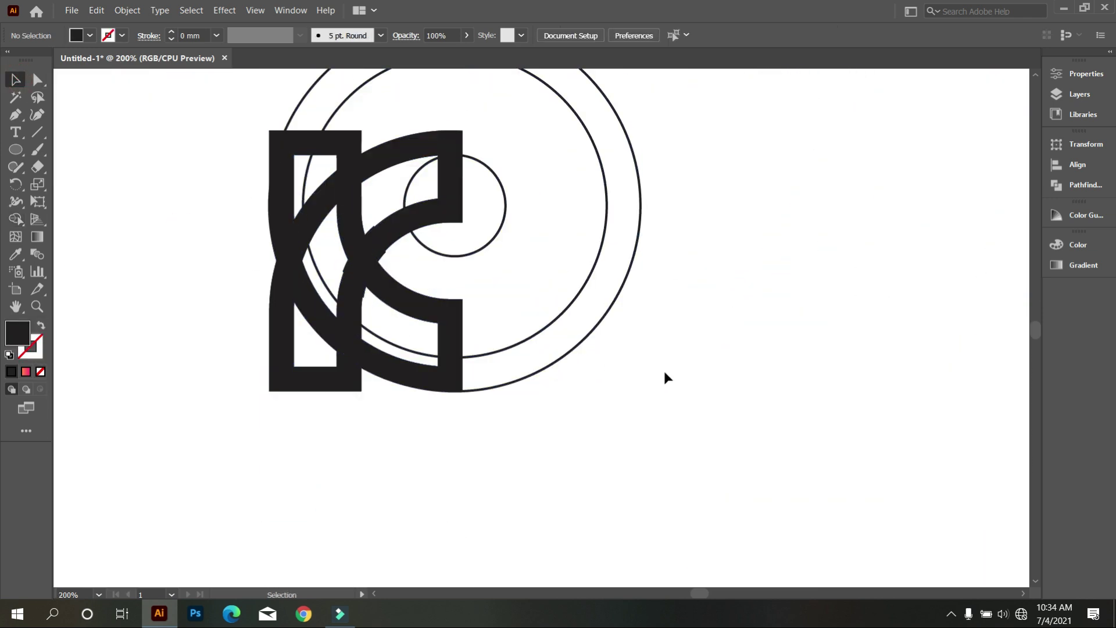
left_click_drag(665, 372, 483, 121)
key("Delete")
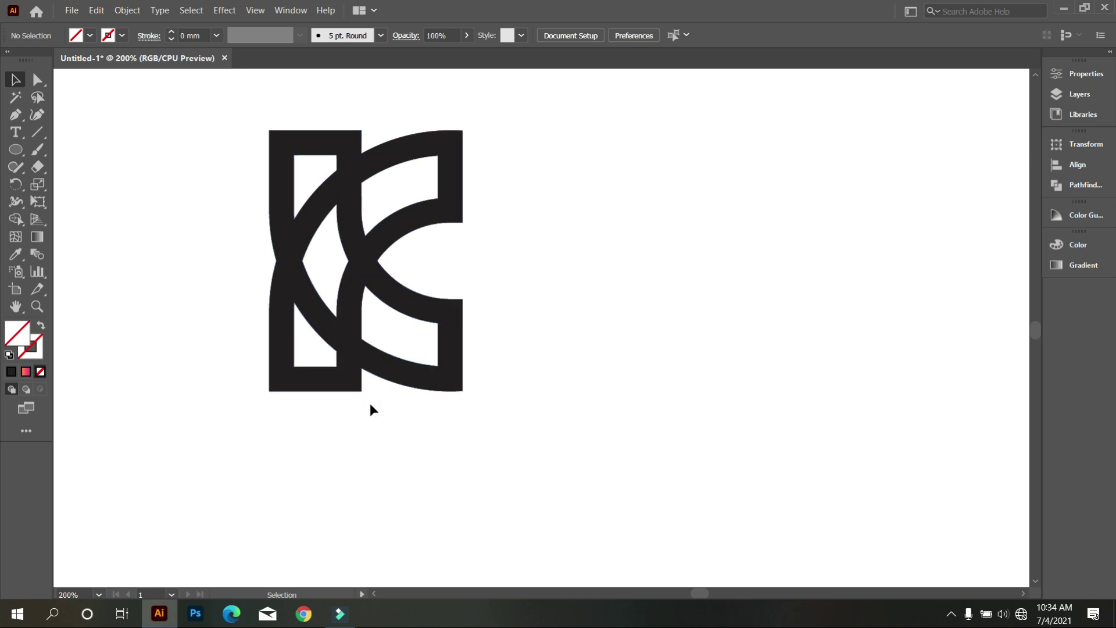
- Draw two vertical cutting lines across the lower curved band, one on each side of the inner vertical stroke
scroll(355, 405, "up", 1)
key("backslash")
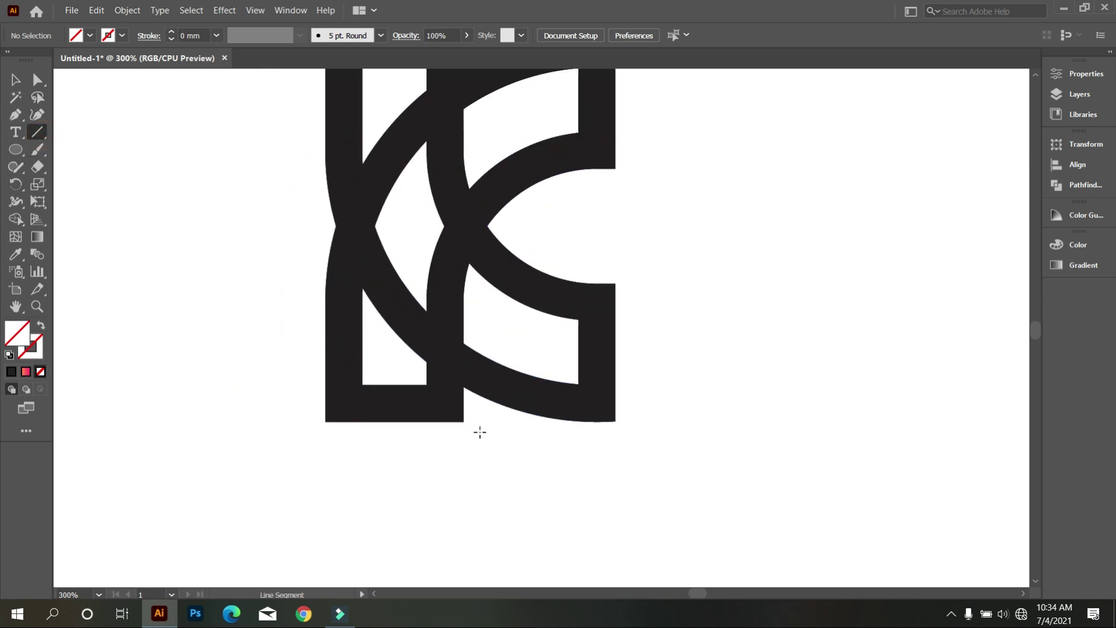
mouse_move(476, 426)
left_mouse_down()
mouse_move(468, 285)
mouse_move(351, 268)
left_mouse_up()
key("v")
scroll(494, 361, "up", 2)
- Use Shape Builder with black fill to split off gap pieces between the vertical cutting lines and the inner vertical stroke
key("ctrl+a")
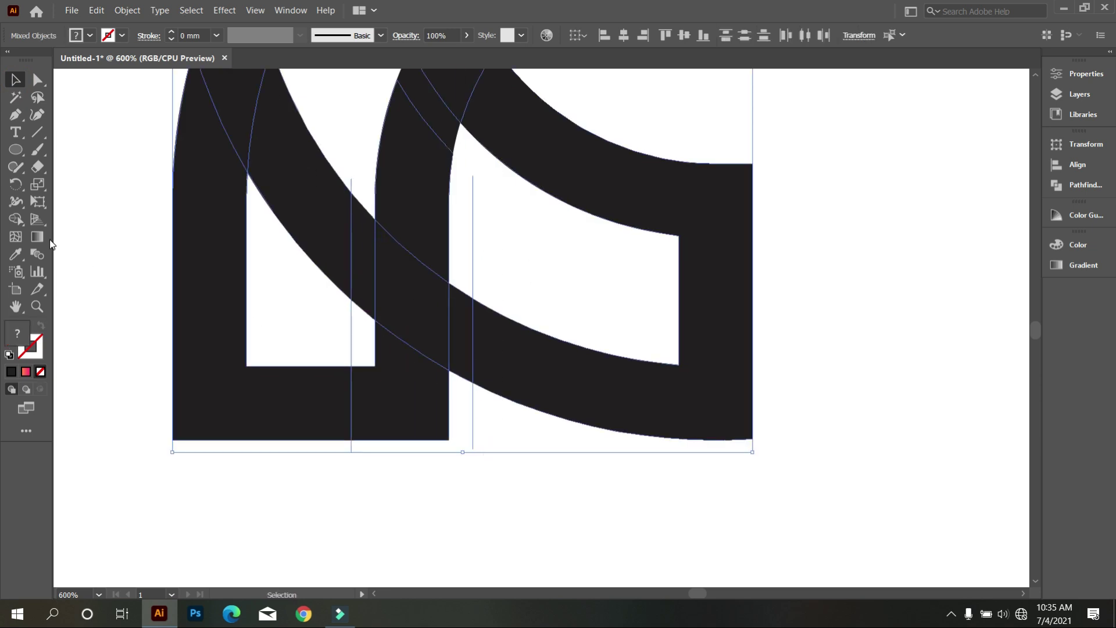
left_click(16, 218)
left_click(89, 36)
left_click(41, 62)
left_click(116, 182)
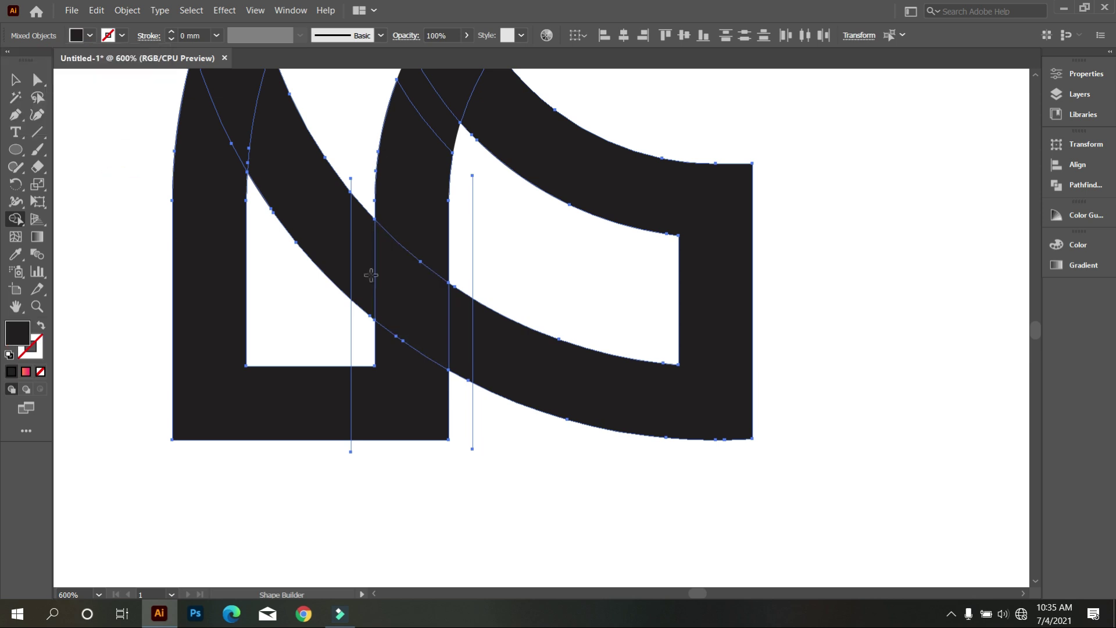
- Delete the leftover cutting-line segments around the lower crossing
left_click(13, 80)
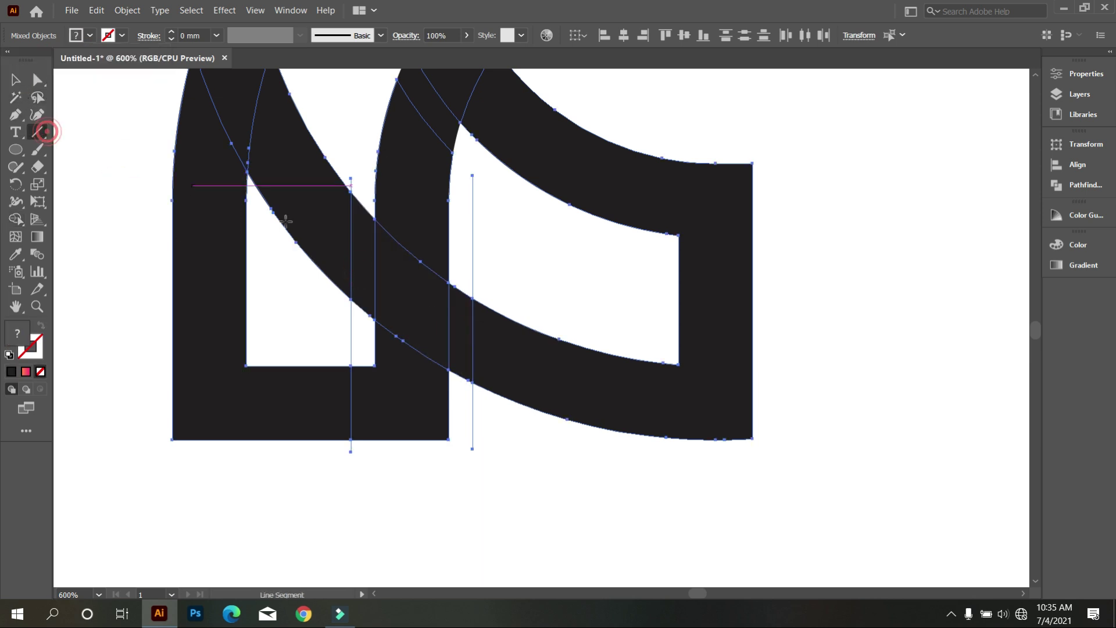
left_click_drag(322, 325, 368, 347)
key("Delete")
left_click_drag(511, 444, 460, 413)
left_click_drag(511, 280, 460, 241)
key("Delete")
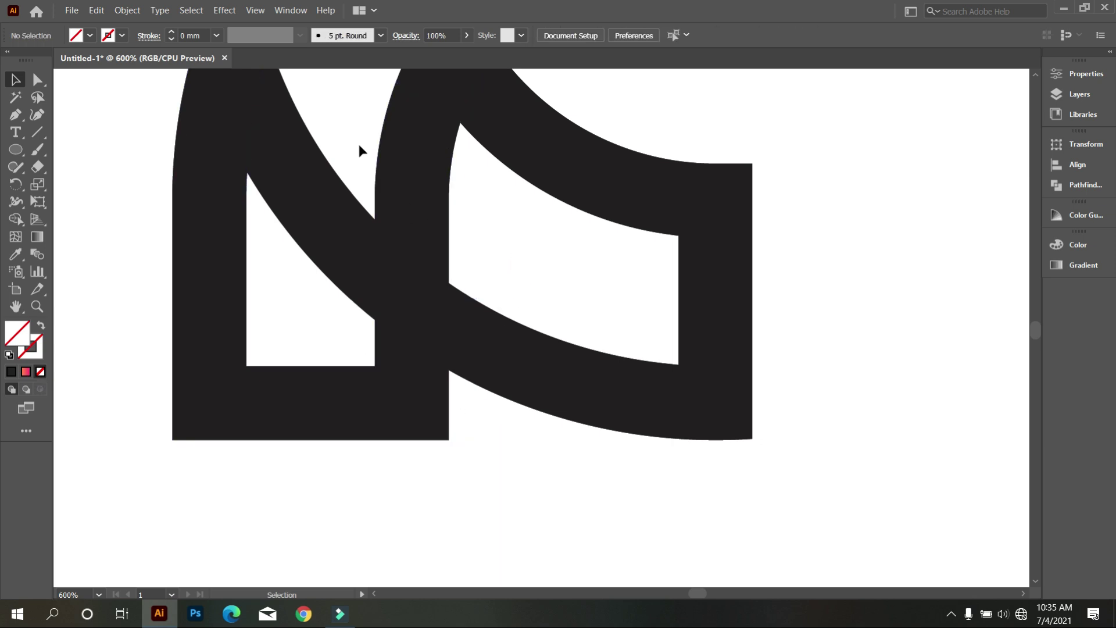
left_click_drag(335, 105, 366, 166)
scroll(401, 229, "up", 1)
scroll(410, 309, "down", 3)
scroll(410, 309, "up", 1)
left_click(264, 190)
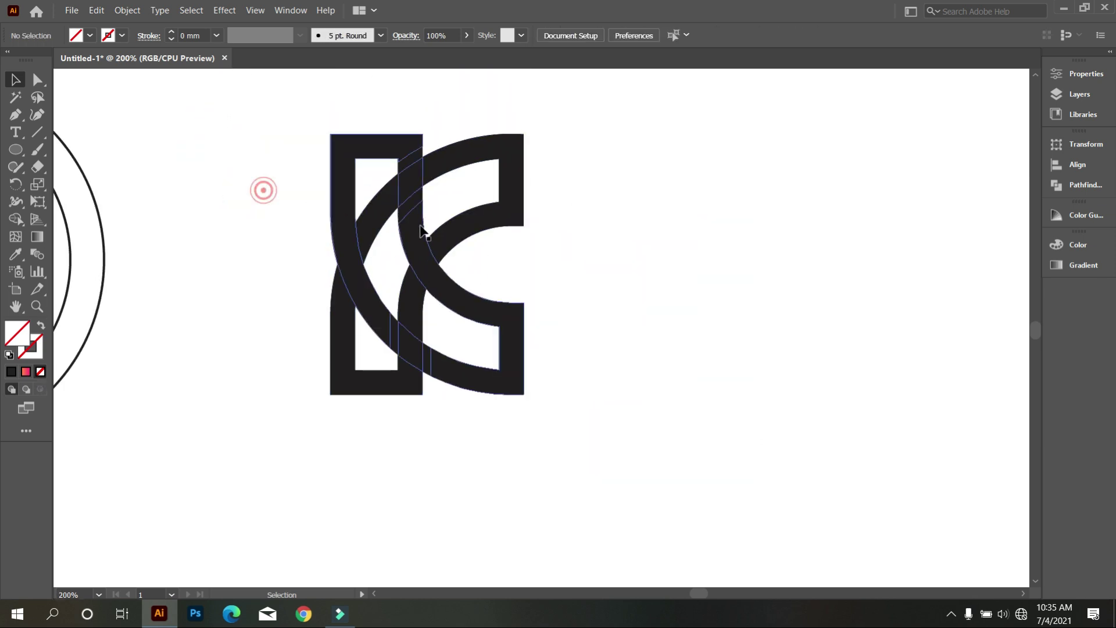
left_click(441, 246)
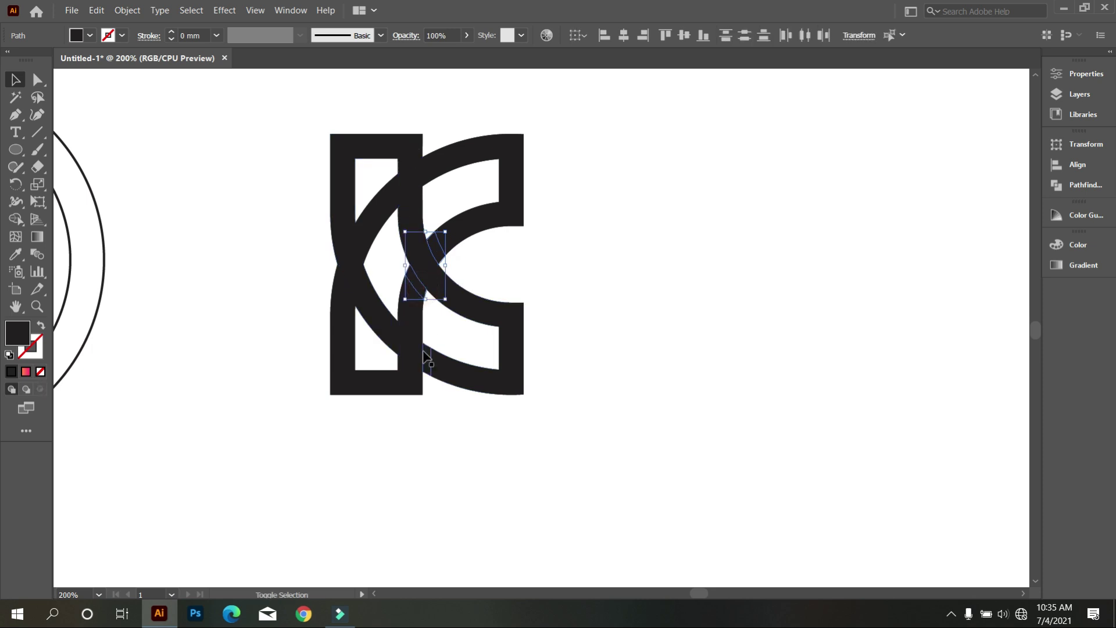
left_click(430, 365, "shift")
left_click(600, 368)
- Ungroup the logo mark into its separate pieces
right_click(518, 371)
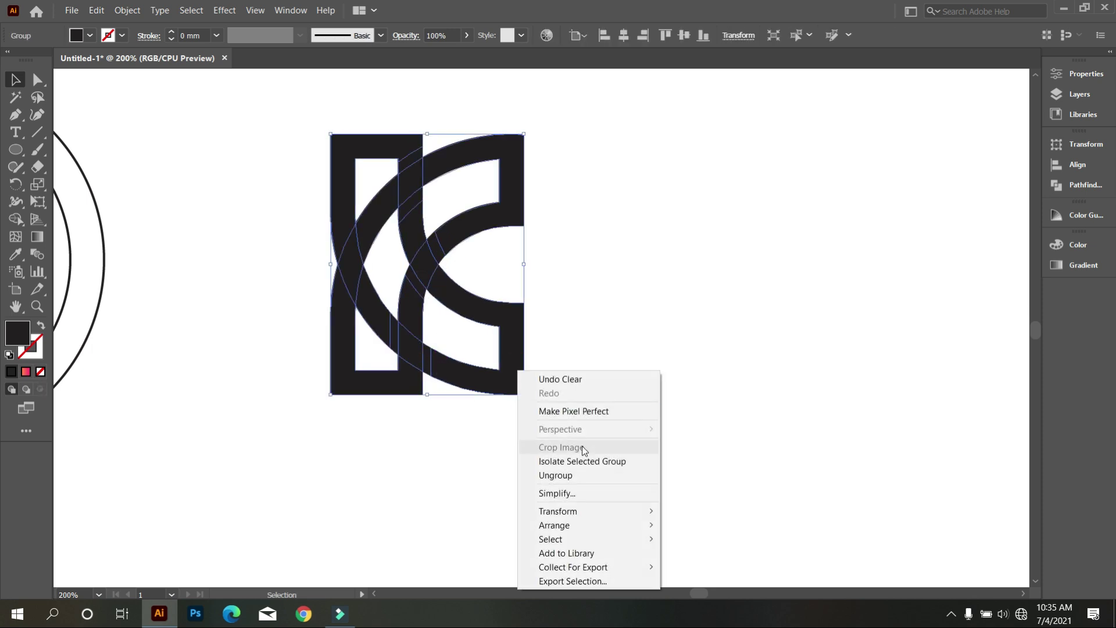
left_click(593, 475)
left_click(622, 434)
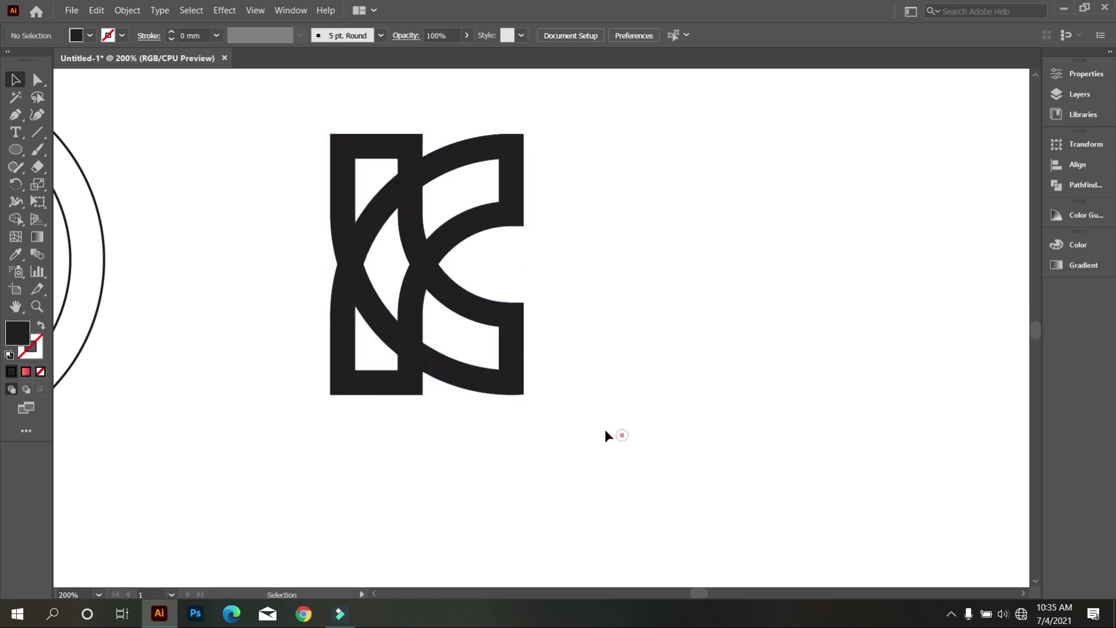
- Select the six gap pieces at the upper, central and lower crossings and group them
left_click(405, 171)
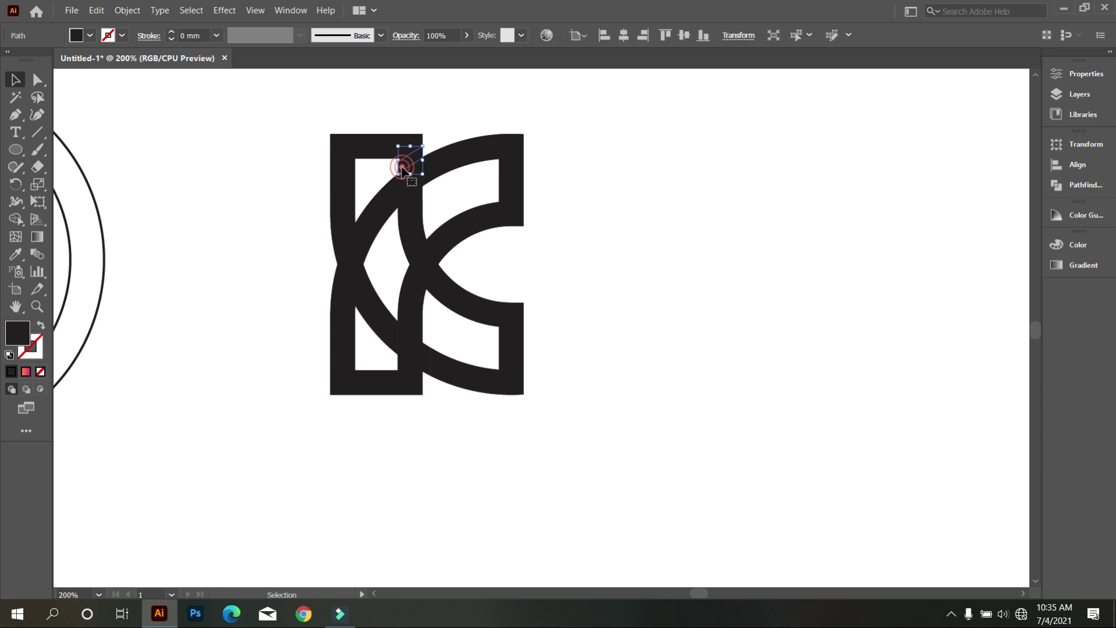
left_click(417, 196, "shift")
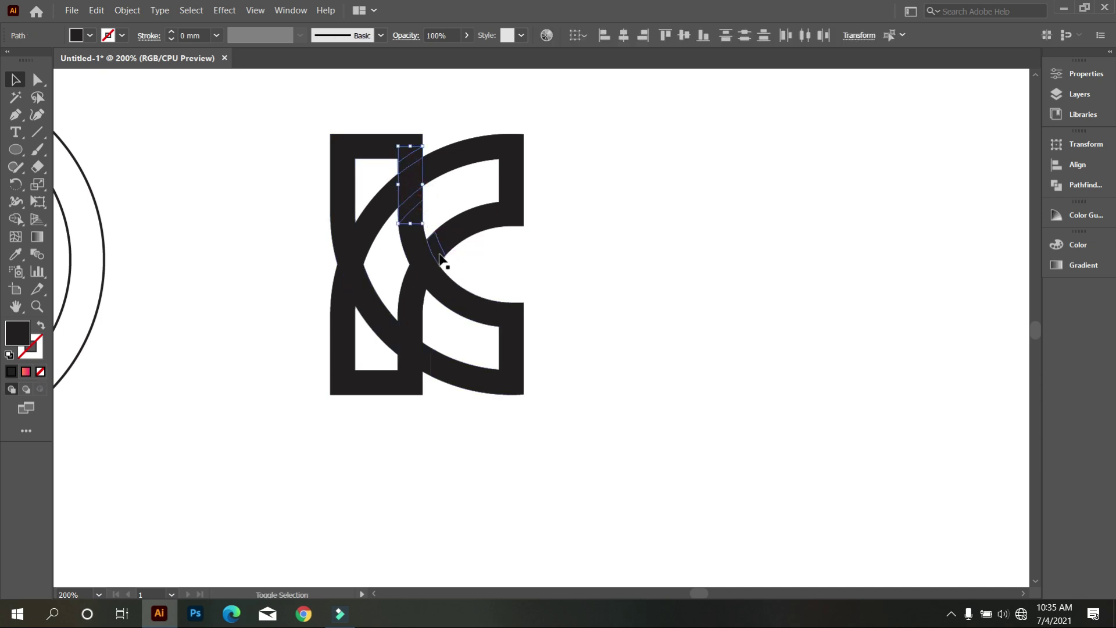
left_click(440, 257, "shift")
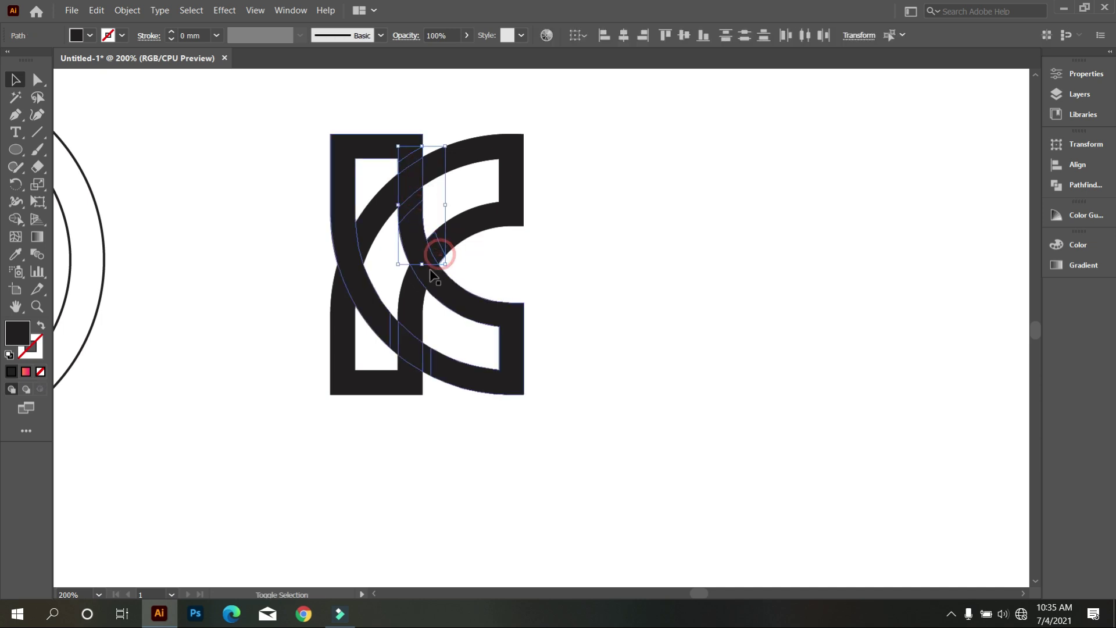
left_click(430, 364, "shift")
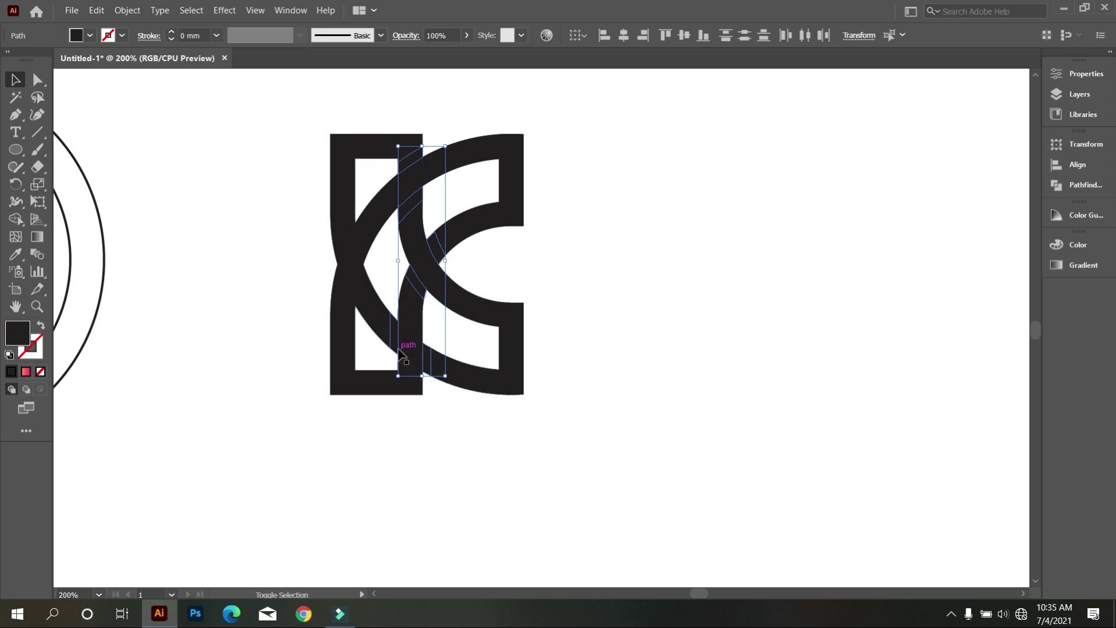
left_click(394, 349, "shift")
key("a")
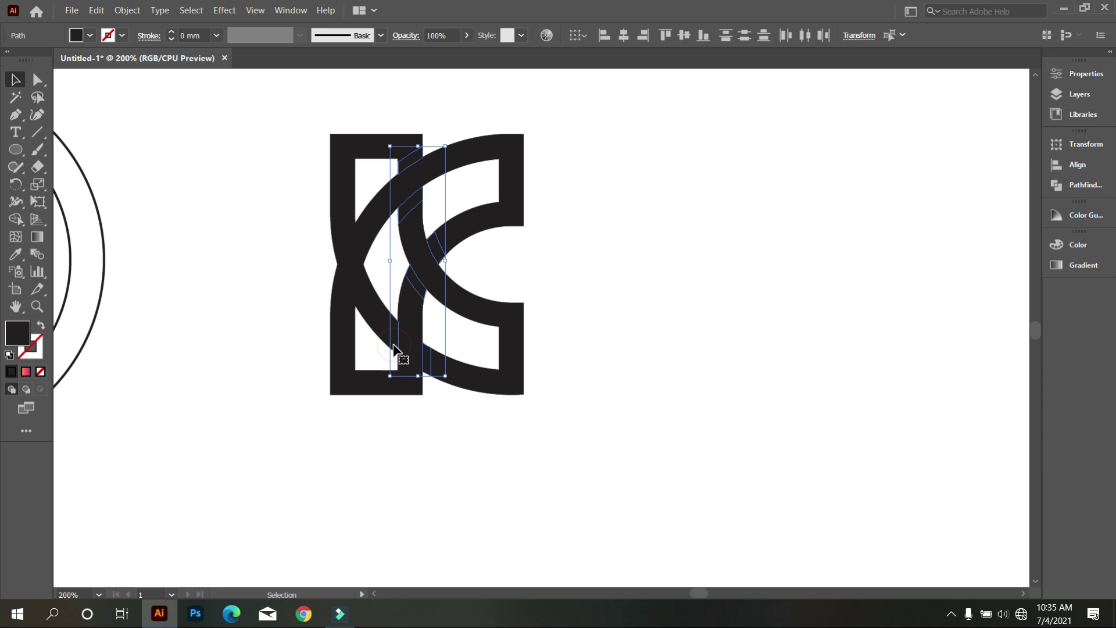
key("ctrl+g")
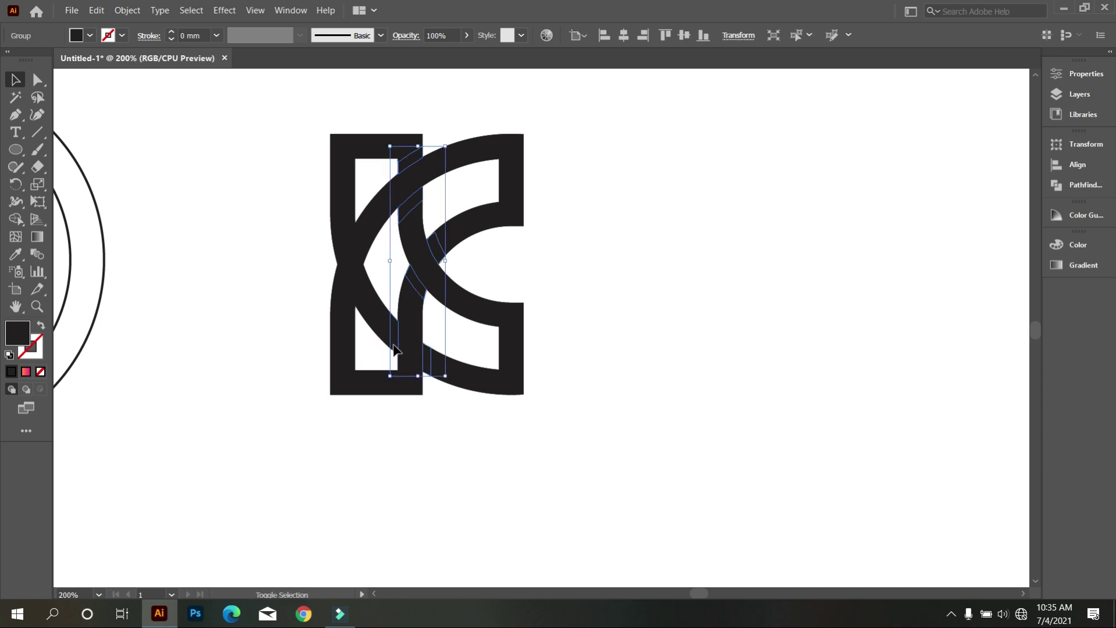
- Try moving the grouped gap pieces horizontally to the right, clear of the logo mark
key("shift+Right")
key("shift+Right")
key("shift+Right")
key("shift+Right")
key("shift+Right")
key("shift+Right")
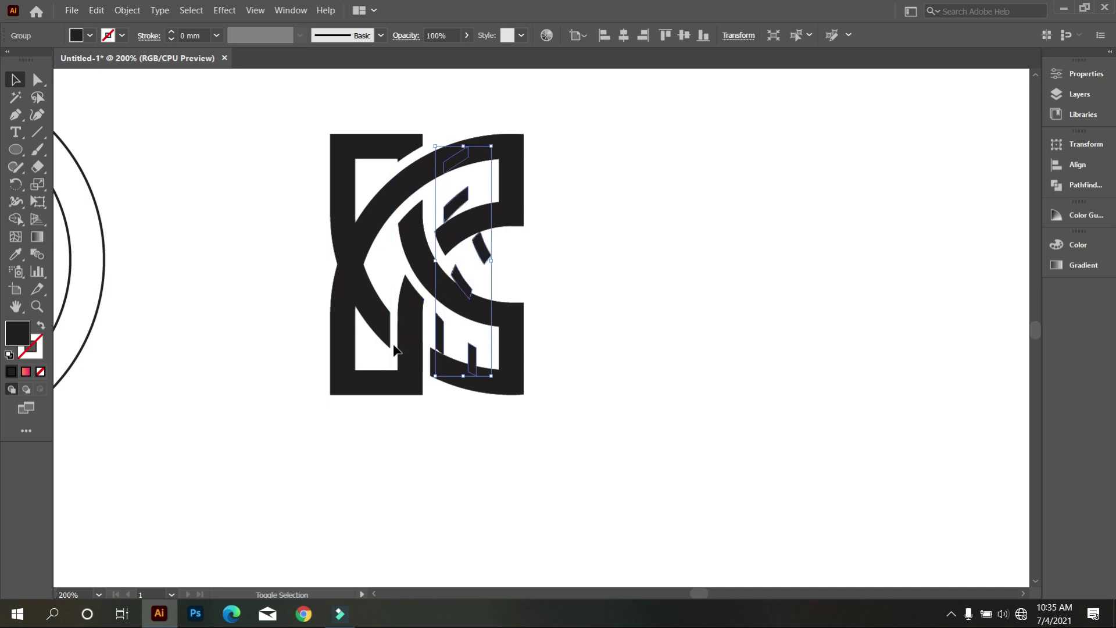
key("shift+Right")
key("shift+Right")
key("shift+Right")
key("shift+Right")
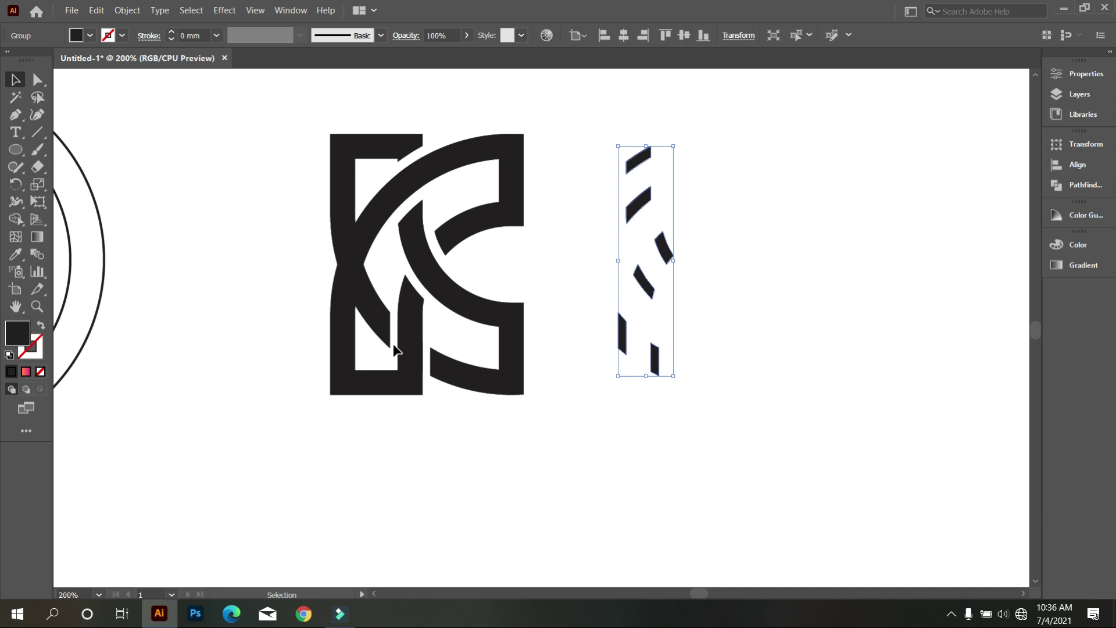
- Move the gap pieces back to their original place on the logo mark's crossings
key("a")
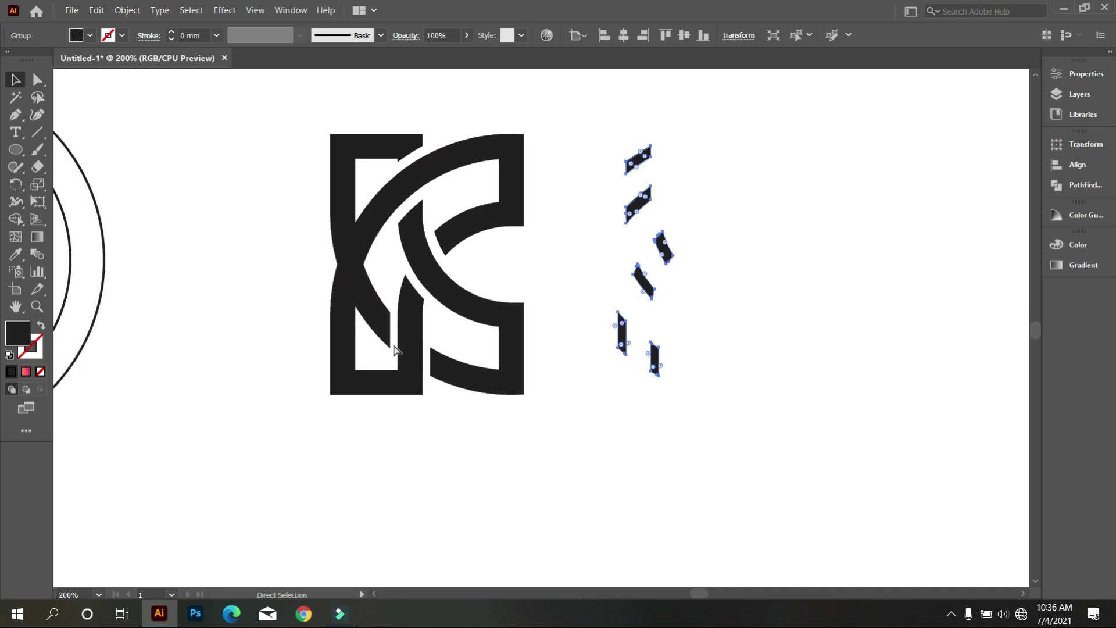
key("shift+Left")
key("shift+Left")
key("shift+Left")
key("shift+Left")
key("shift+Left")
key("shift+Left")
key("shift+Left")
key("shift+Left")
key("shift+Left")
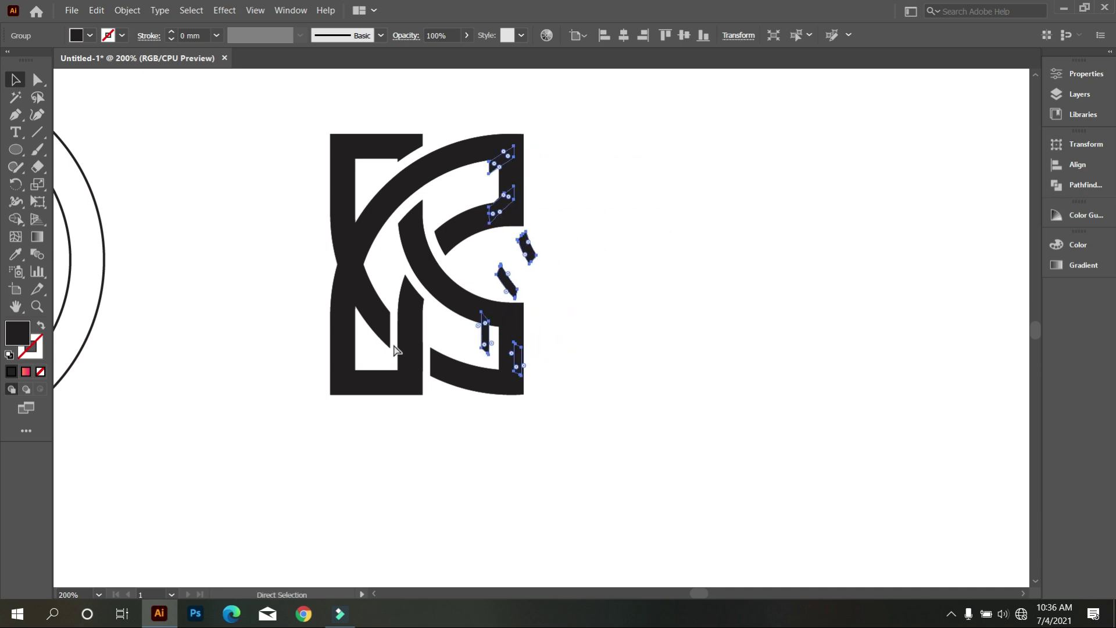
key("shift+Left")
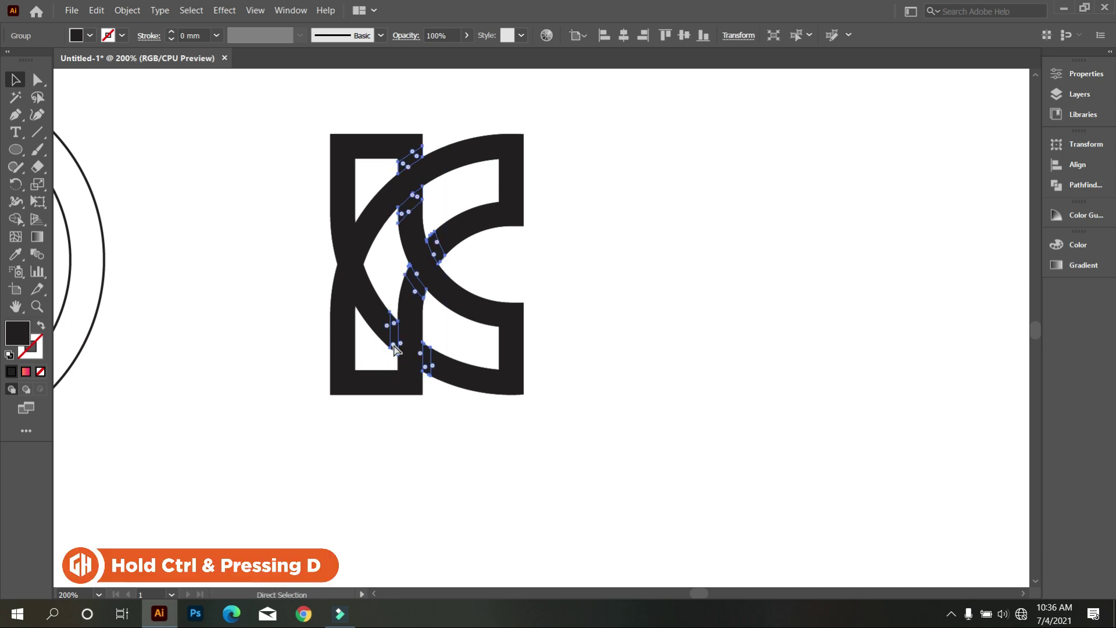
- Duplicate the gap-piece group in place and move one set horizontally to the right, clear of the logo mark
key("v")
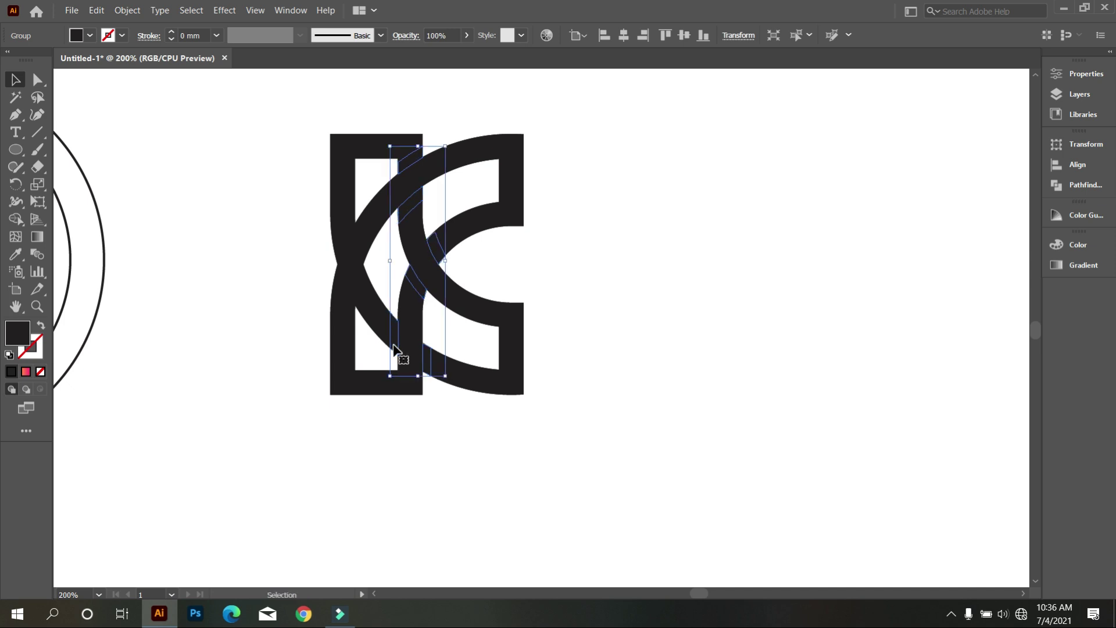
key("shift+Right")
key("shift+Right")
key("shift+Right")
key("shift+Right")
key("shift+Right")
key("shift+Right")
key("shift+Right")
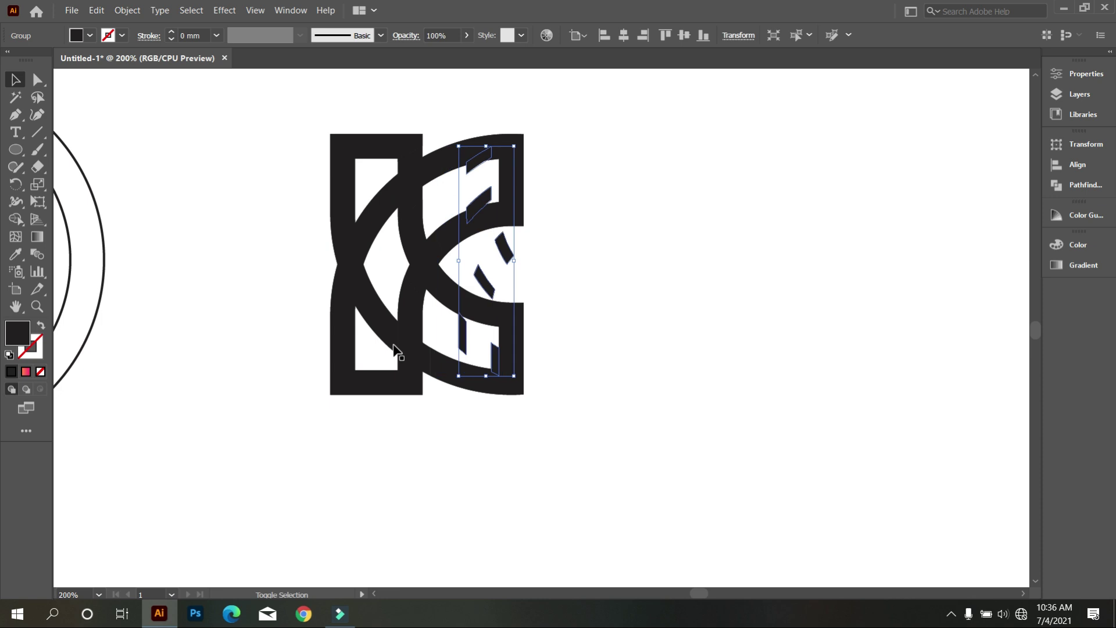
key("shift+Right")
key("shift+Right")
key("shift+Right")
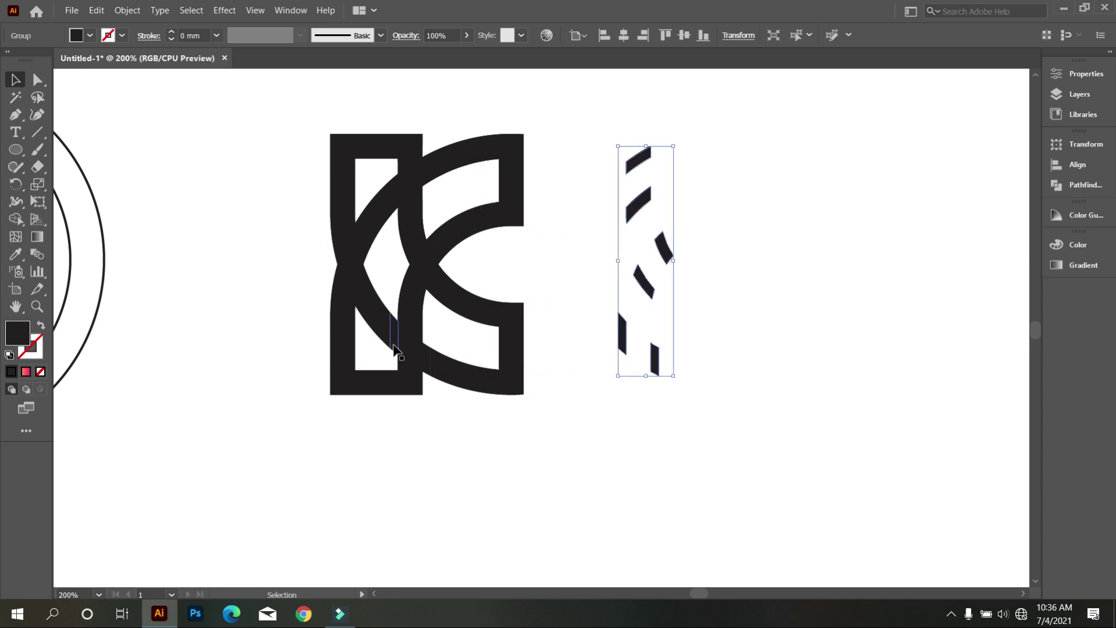
- Unite all pieces of the logo mark into one shape and fill it black
left_click_drag(254, 141, 526, 432)
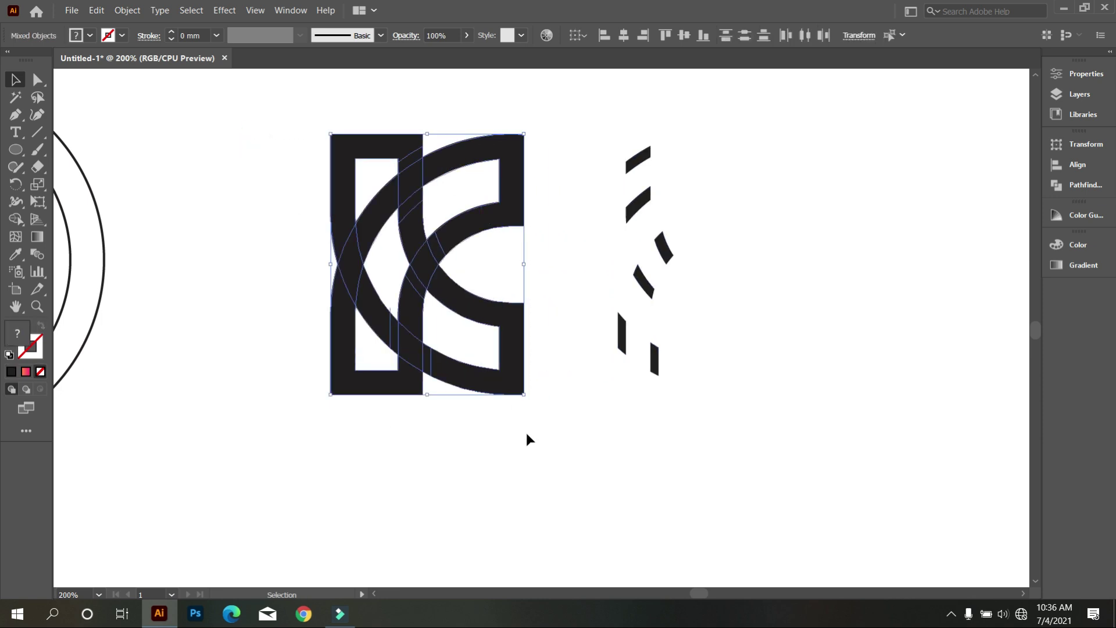
left_click(1085, 184)
left_click(885, 177)
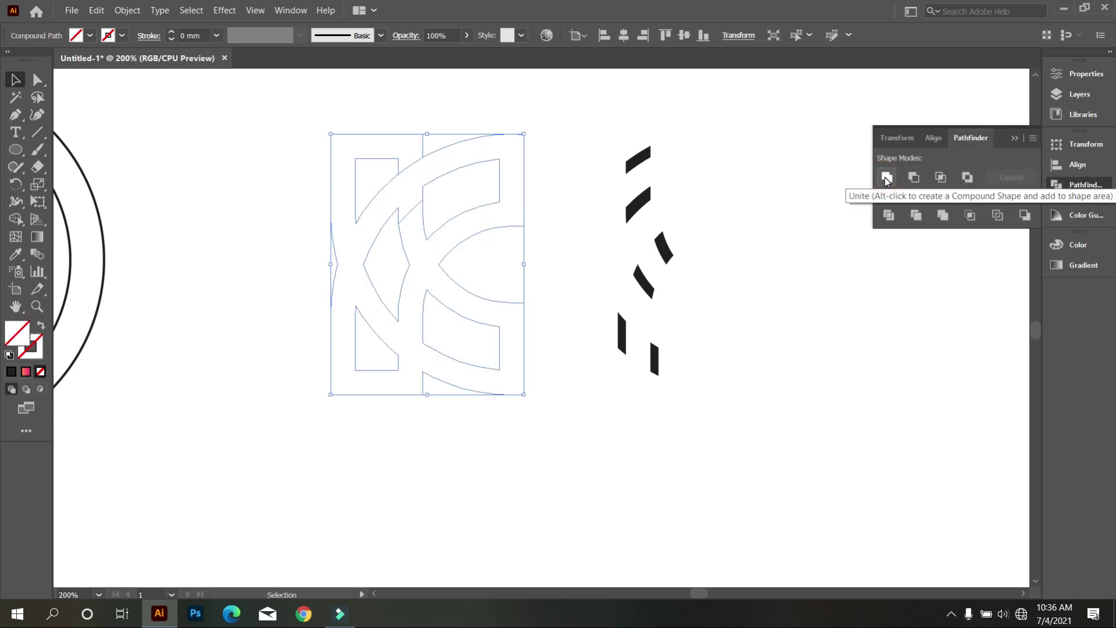
left_click(90, 36)
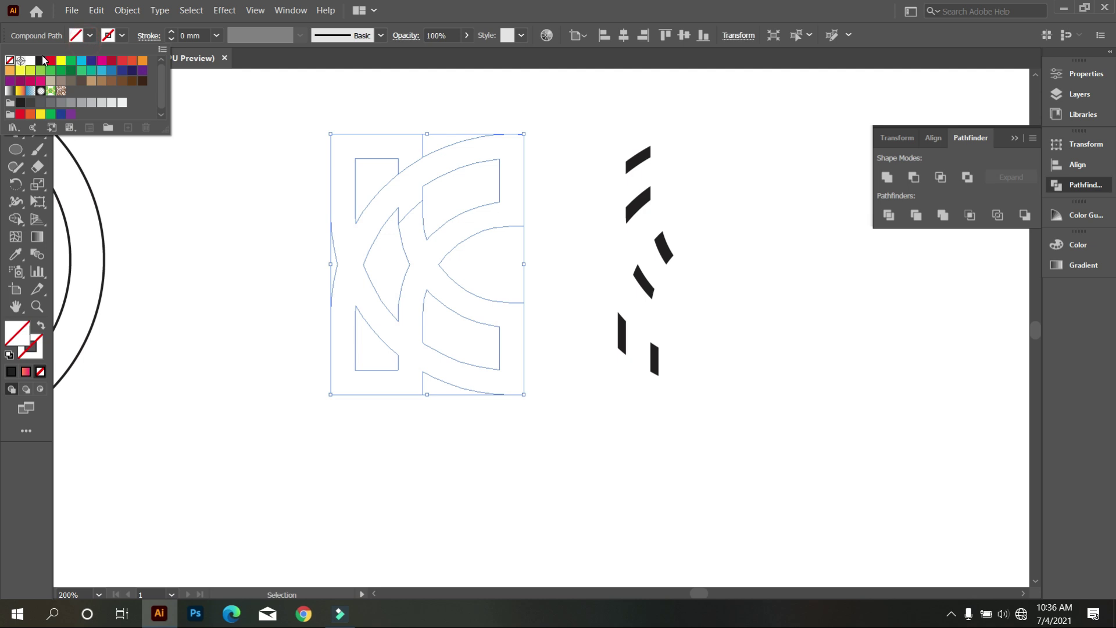
left_click(38, 61)
left_click(184, 225)
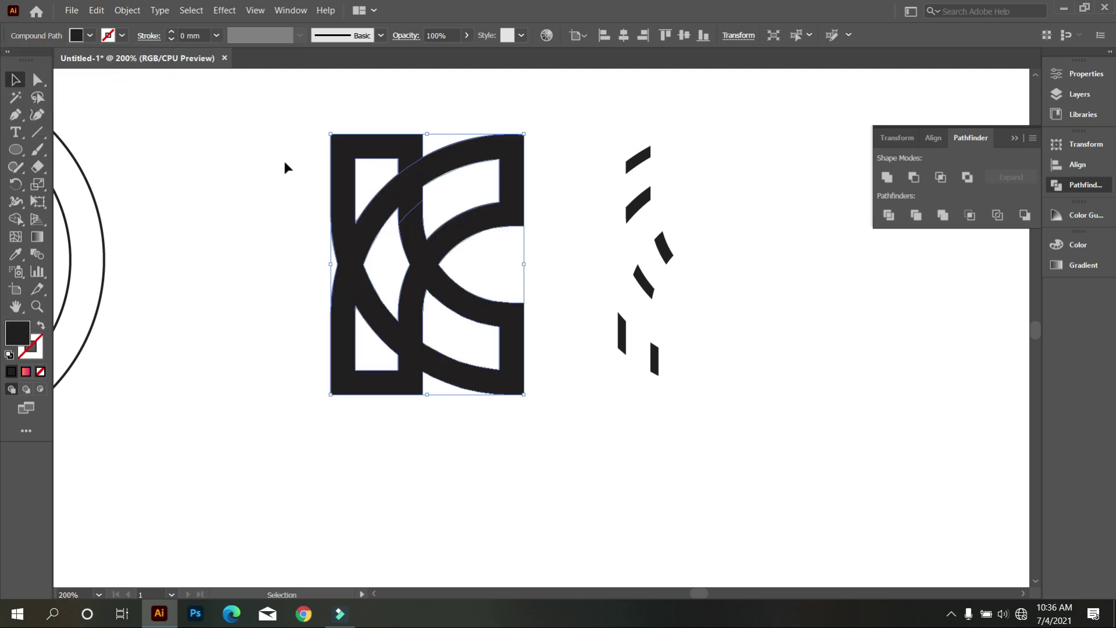
- Merge the leftover seam regions at the mark's upper crossing into the rest of the shape with the Shape Builder
left_click(15, 219)
scroll(401, 165, "up", 3)
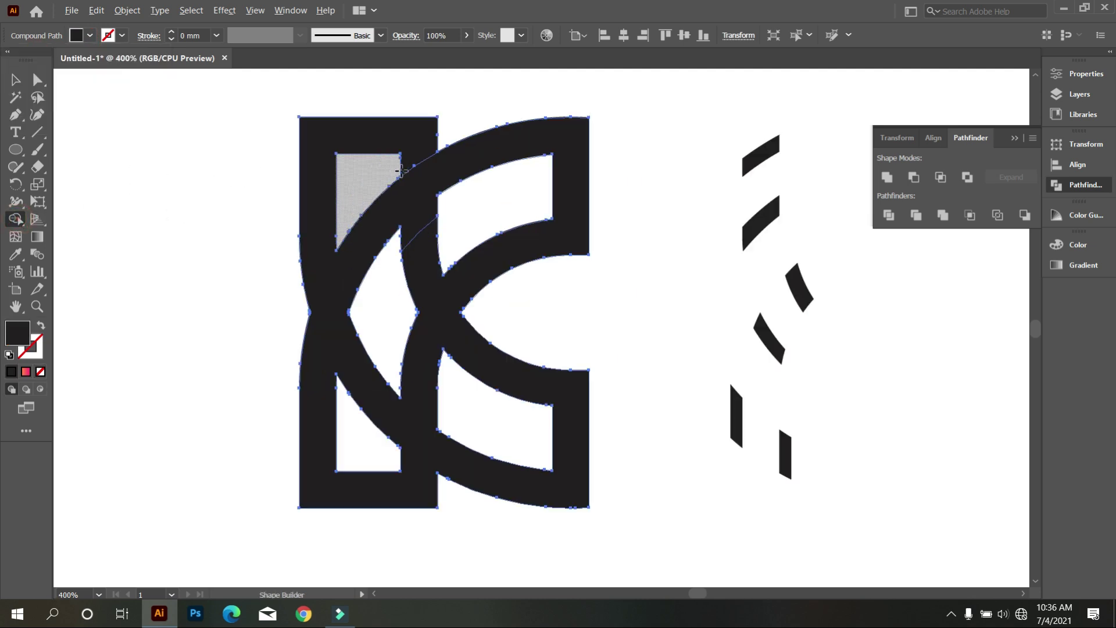
mouse_move(428, 135)
left_mouse_down()
mouse_move(442, 195)
mouse_move(443, 299)
left_mouse_up()
scroll(442, 296, "down", 3)
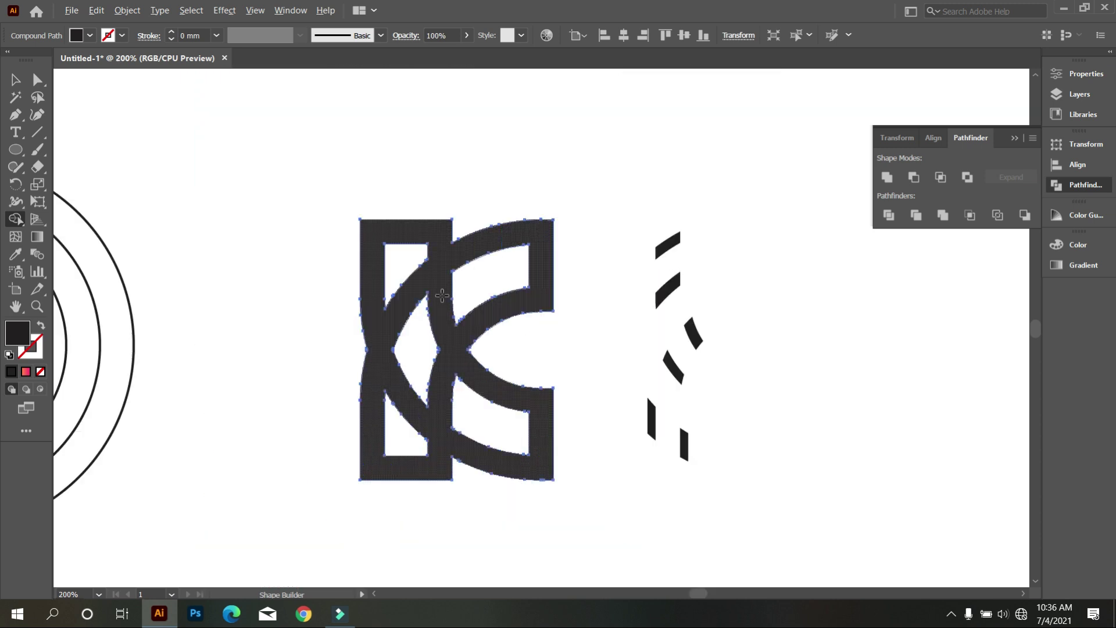
left_click(15, 79)
scroll(280, 184, "down", 2)
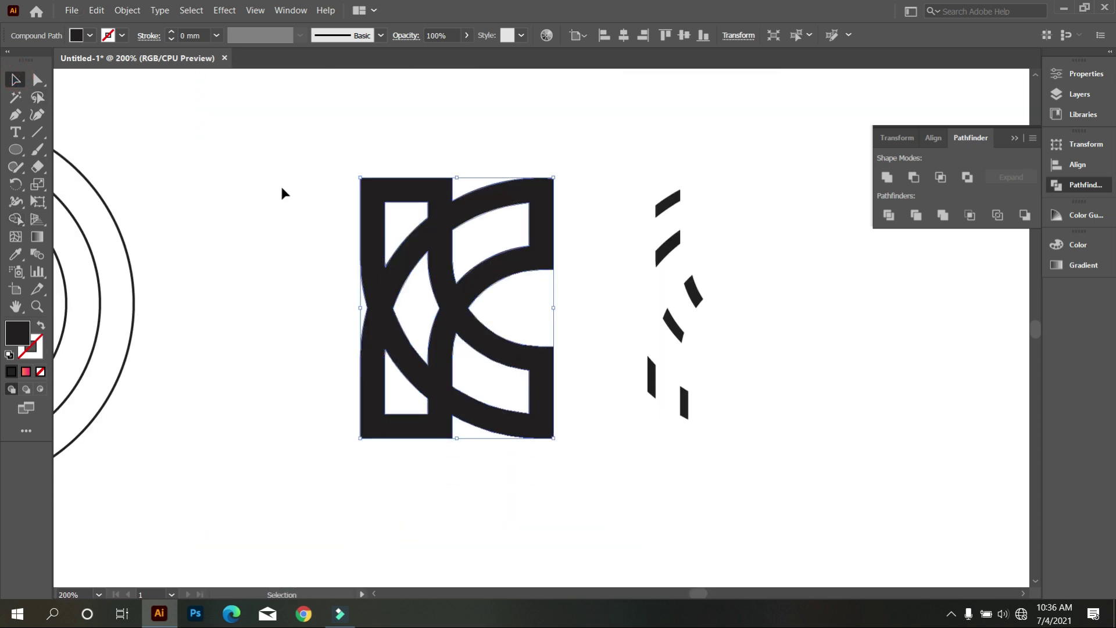
left_click(282, 188)
- Move the set-aside gap-piece group horizontally to the left, back onto the logo mark's crossings
left_click_drag(625, 130, 748, 416)
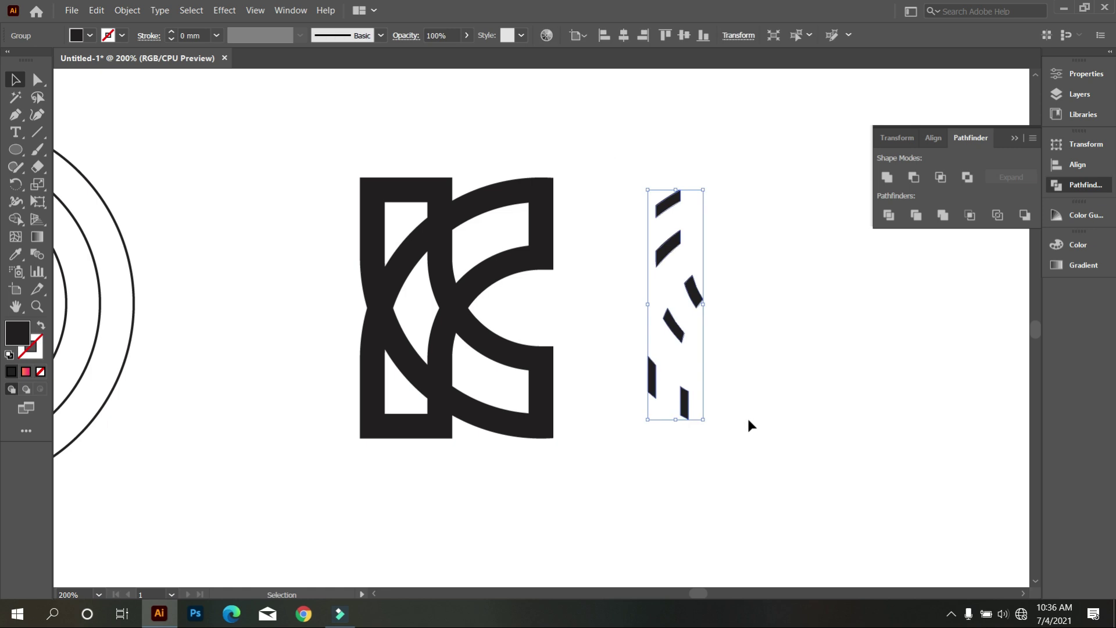
key("Left")
key("Left")
key("Left")
key("Left")
key("Left")
key("Left")
key("Left")
key("Left")
key("Left")
key("Left")
key("Left")
key("Left")
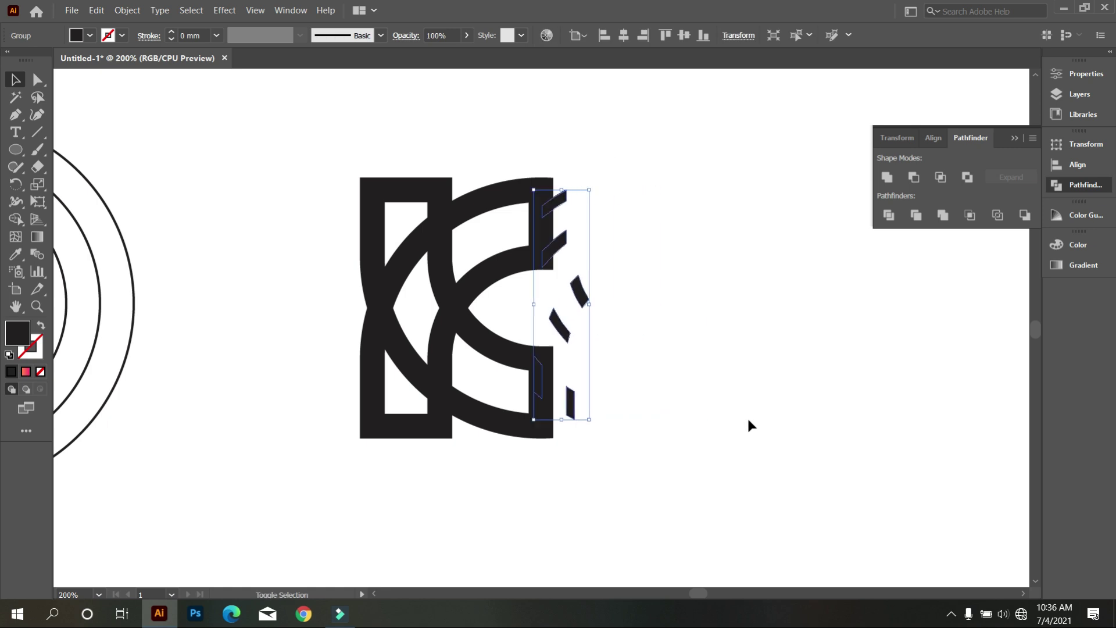
key("Left")
key("Left")
key("Left")
key("Left")
key("Left")
key("Left")
key("Left")
key("Left")
key("Left")
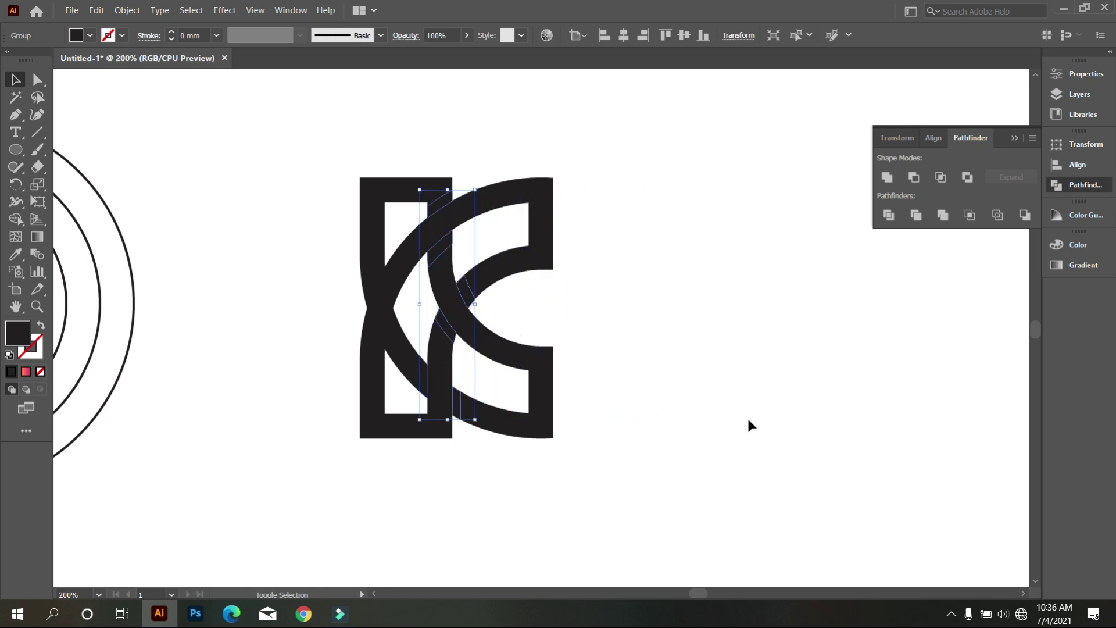
- Delete the concentric construction circles beside the logo mark
scroll(748, 420, "down", 2)
scroll(513, 417, "down", 1)
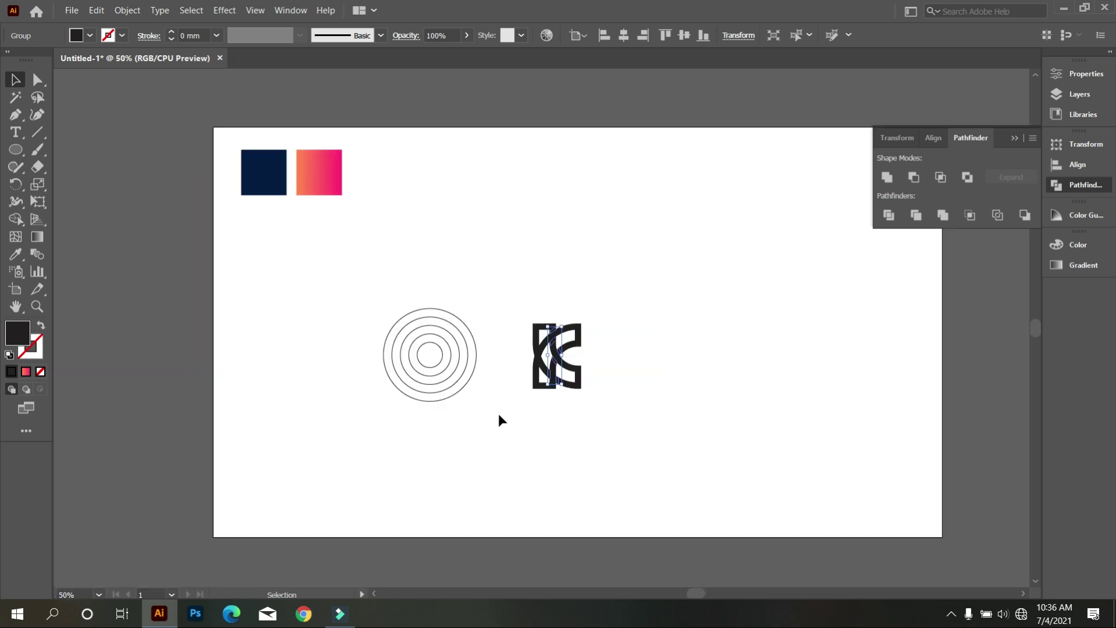
left_click_drag(420, 361, 451, 406)
key("Delete")
scroll(316, 299, "down", 1)
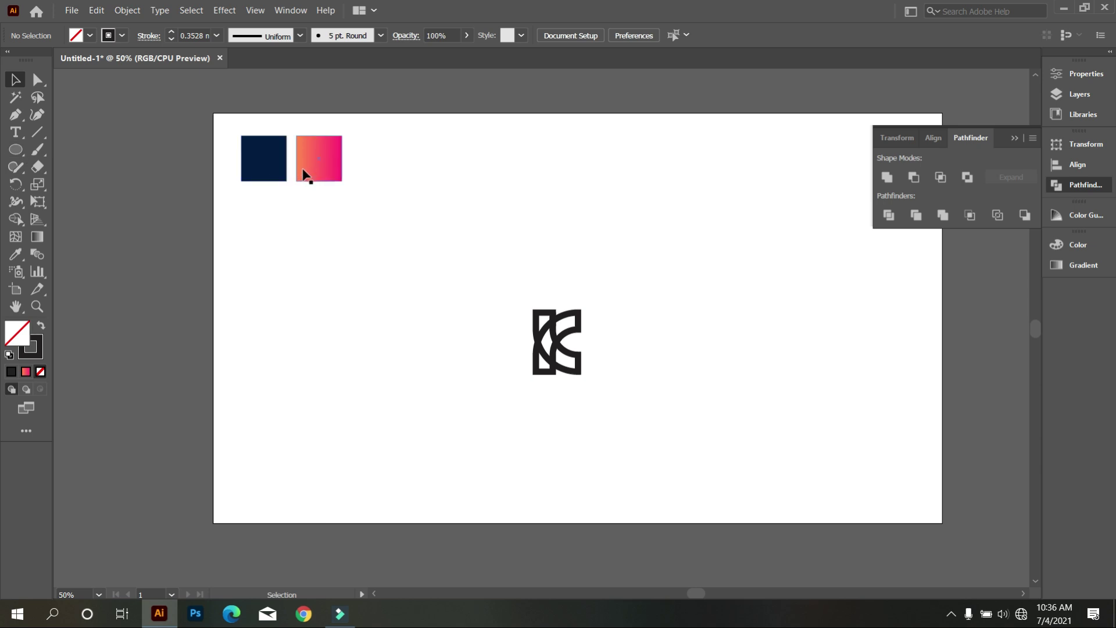
- Fill the logo mark with the sample square's orange-to-pink gradient and send it to the back, behind the gap pieces
left_click(541, 368)
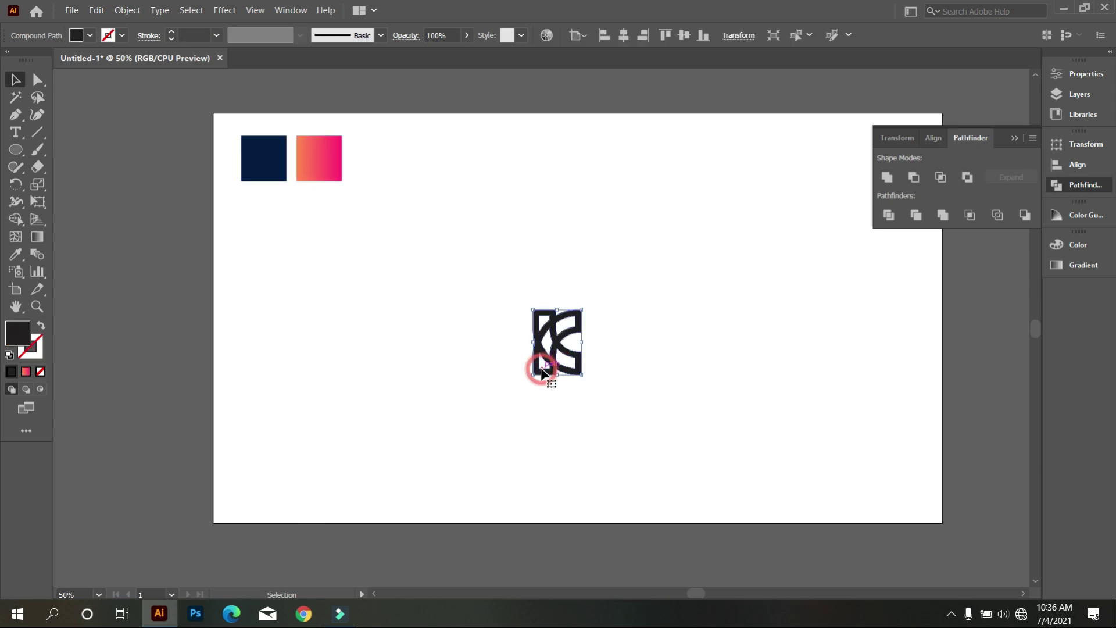
left_click(16, 254)
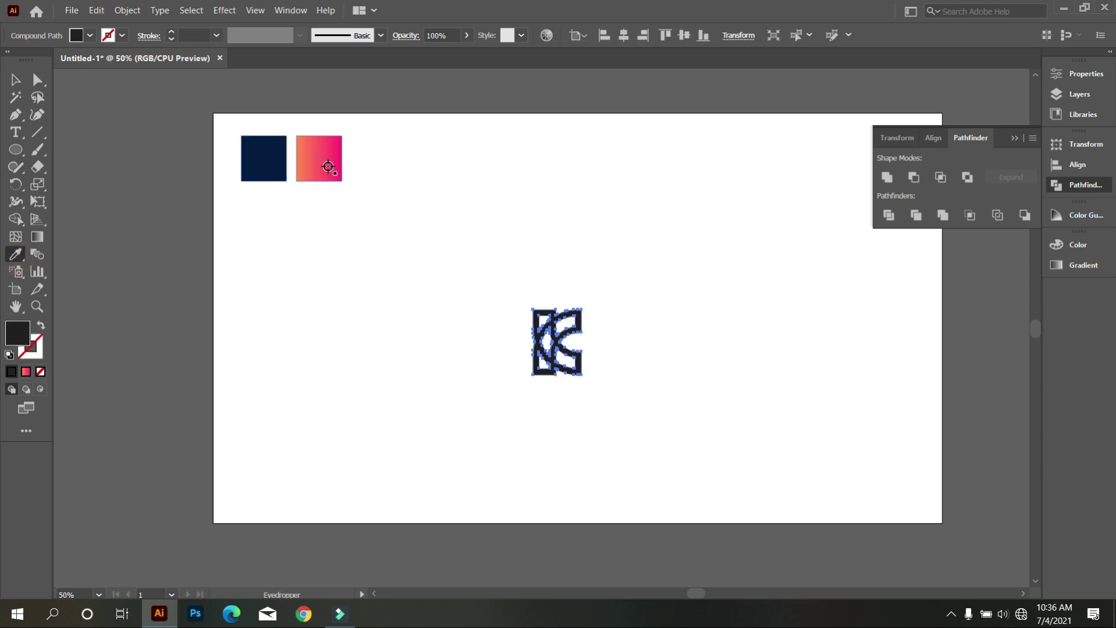
left_click(329, 167)
left_click(16, 80)
right_click(452, 327)
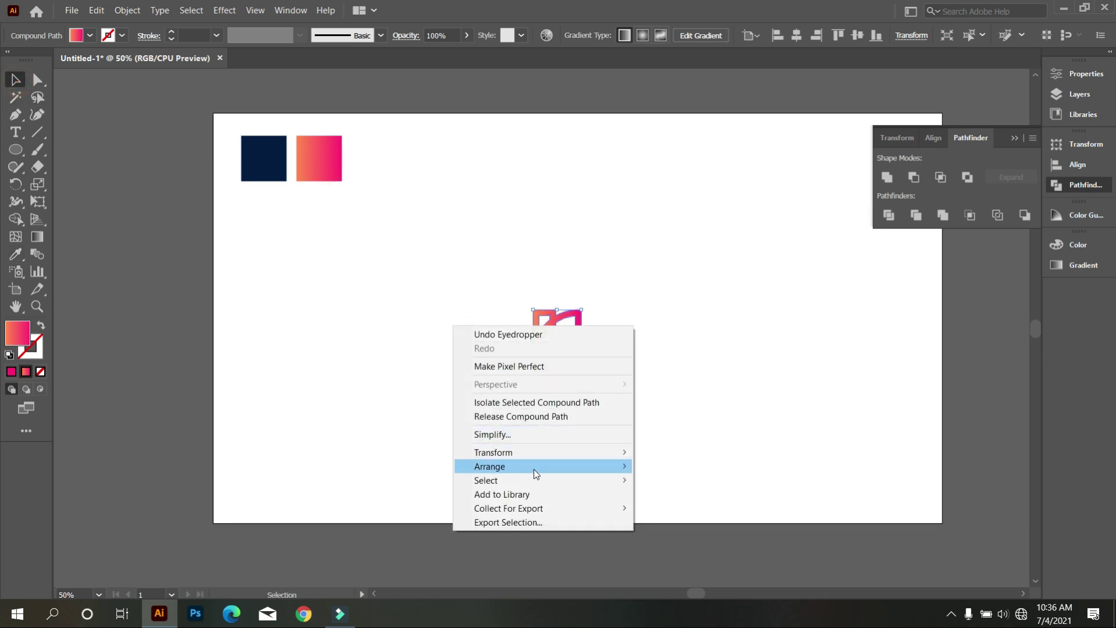
mouse_move(532, 469)
left_click(677, 509)
left_click(710, 422)
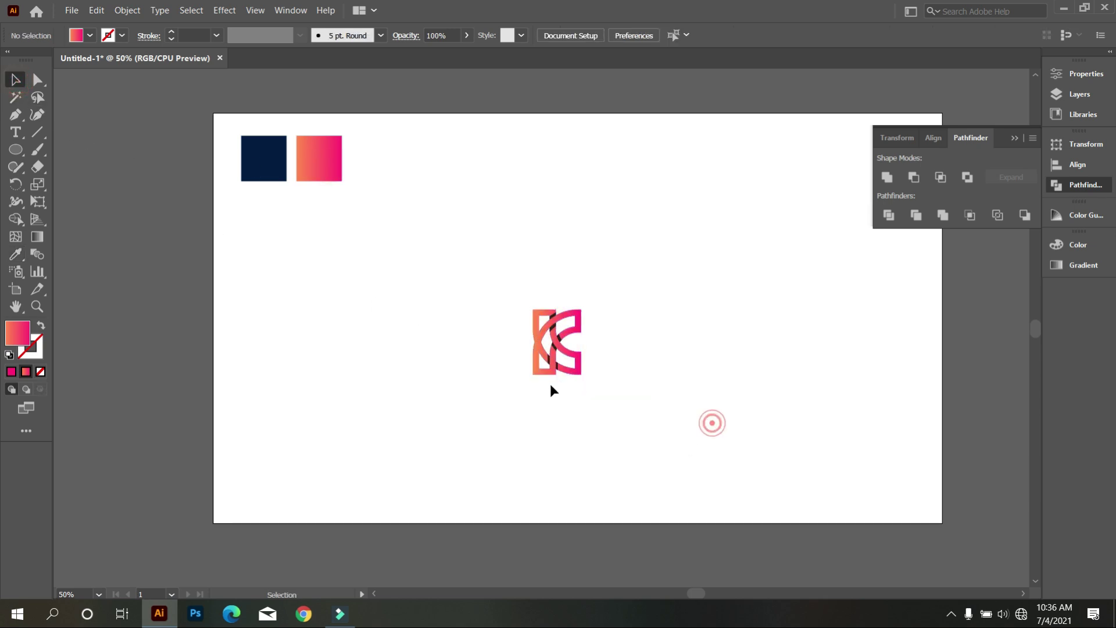
- Draw a rectangle covering the whole artboard from corner to corner
scroll(549, 383, "up", 2)
scroll(499, 343, "down", 1)
scroll(528, 395, "down", 1)
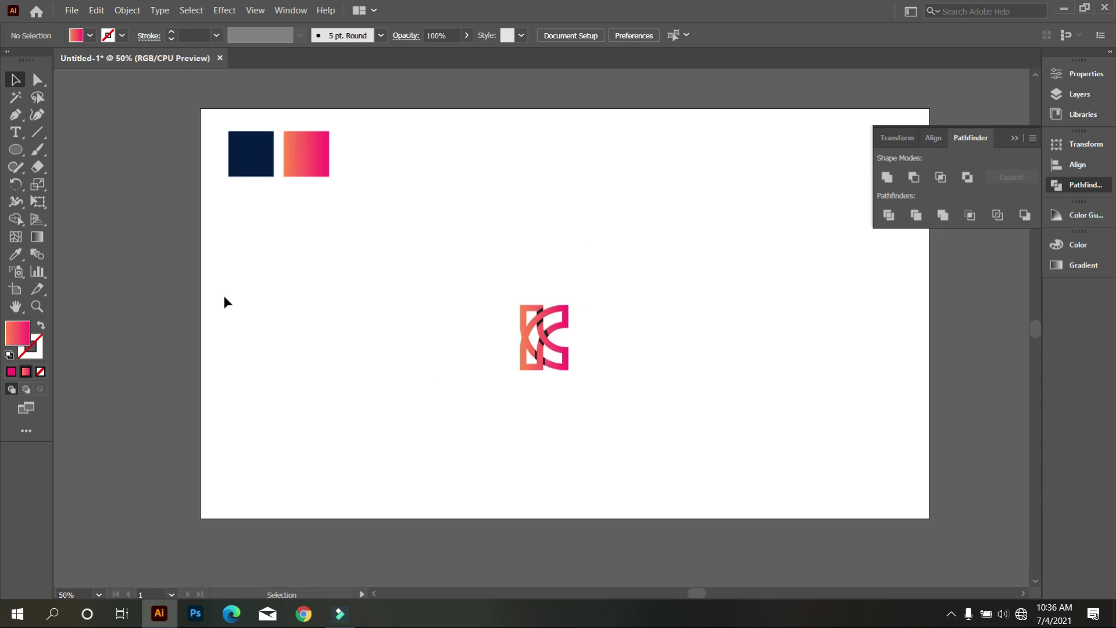
left_click(15, 150)
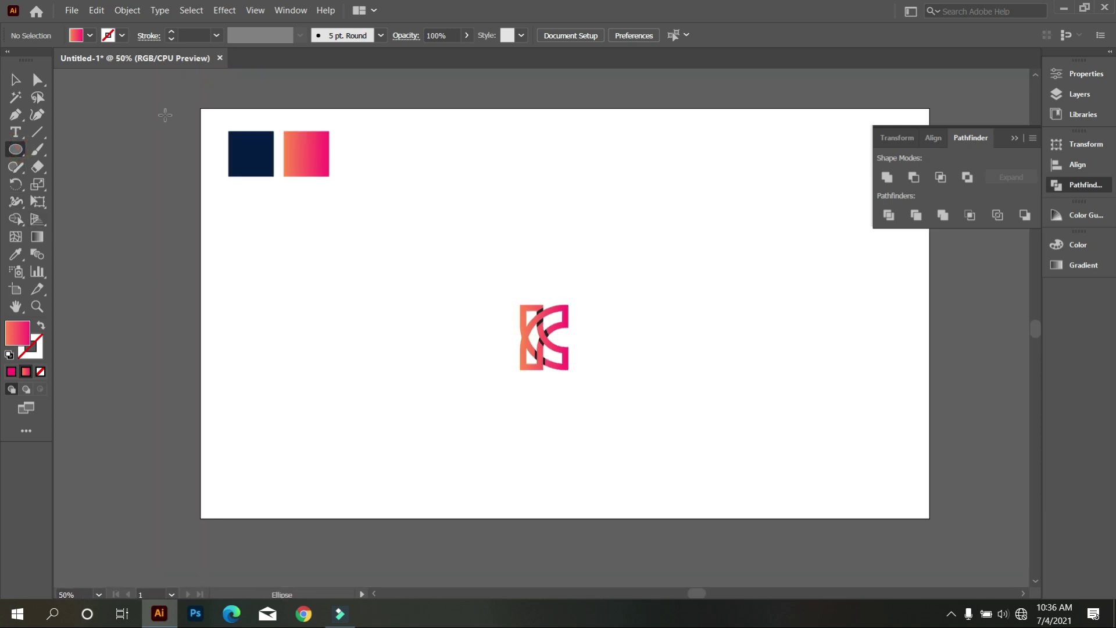
left_click_drag(15, 150, 64, 115)
scroll(150, 166, "down", 1)
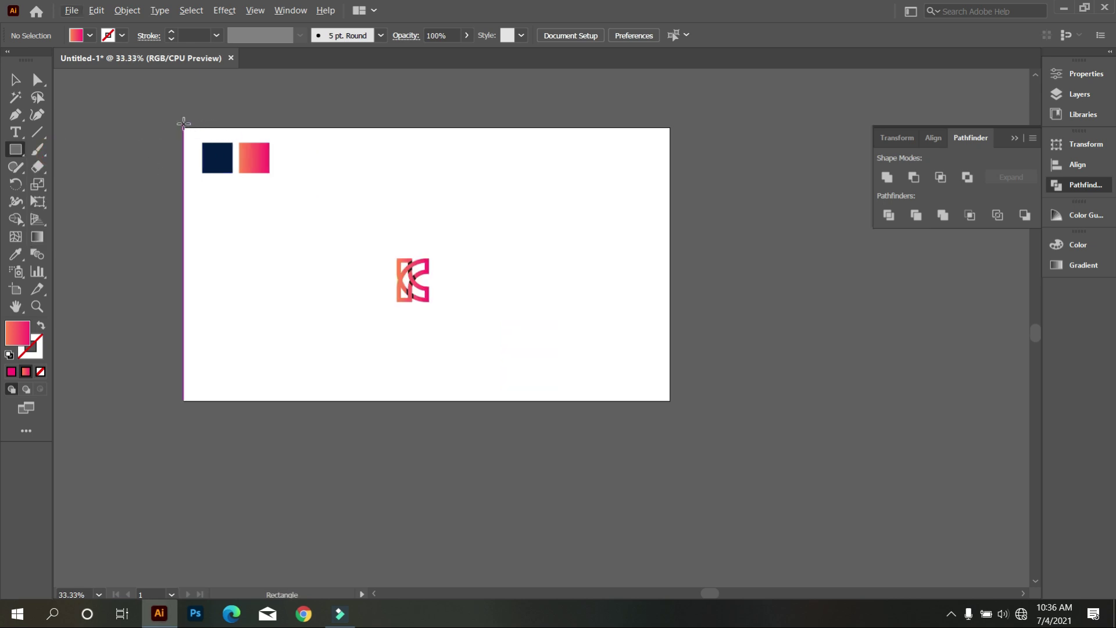
left_click_drag(184, 128, 673, 401)
- Send the artboard-sized rectangle to the back and fill it with the navy sampled from the colour square
right_click(604, 322)
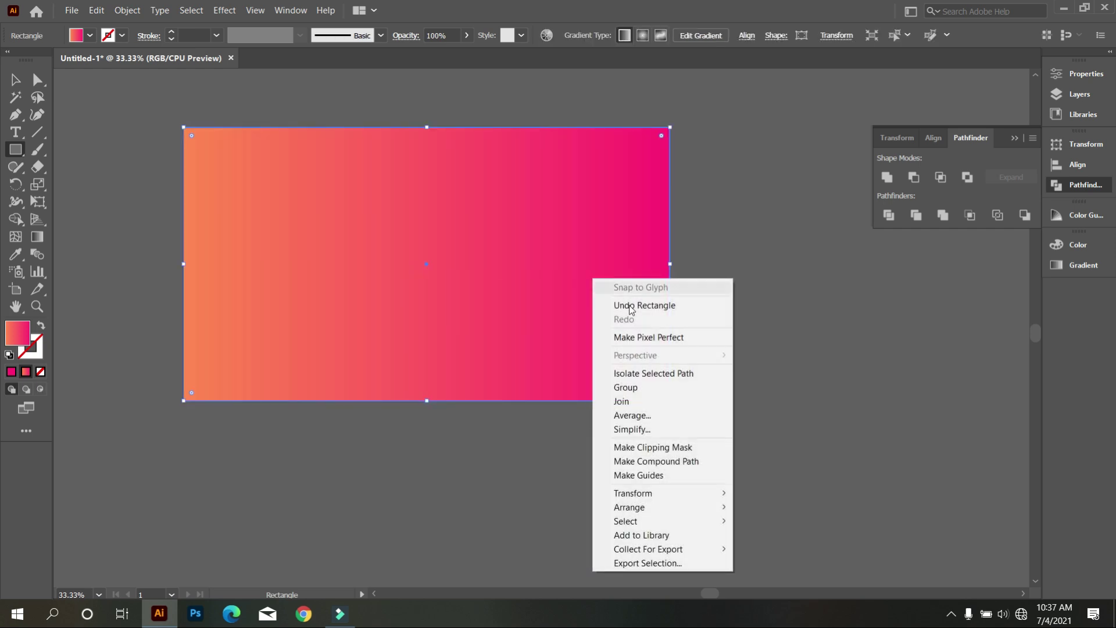
mouse_move(685, 507)
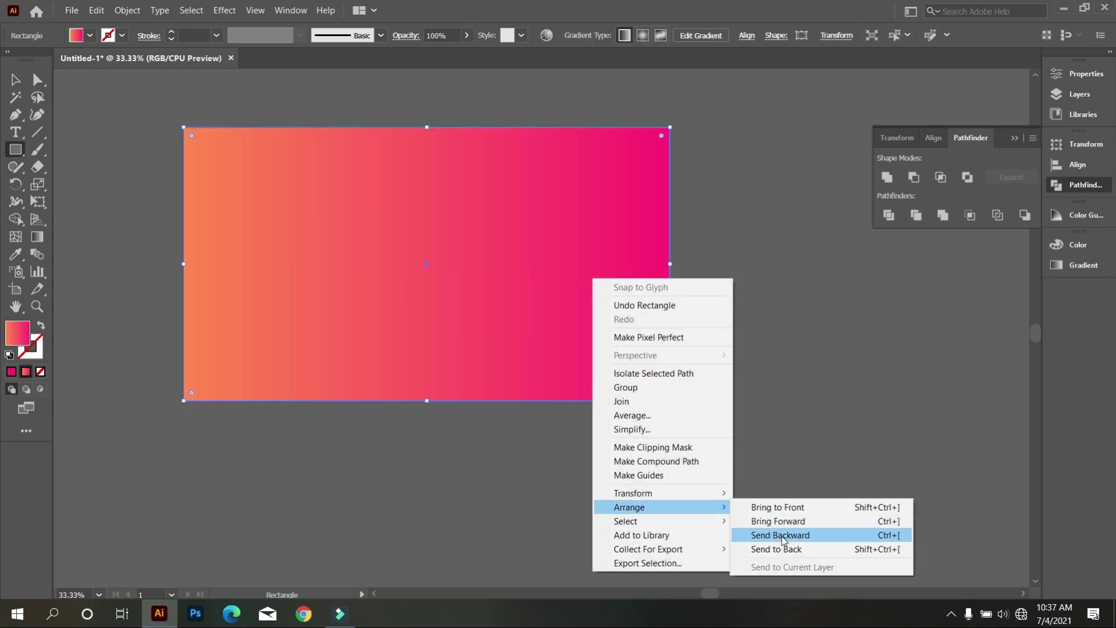
left_click(825, 548)
left_click(16, 255)
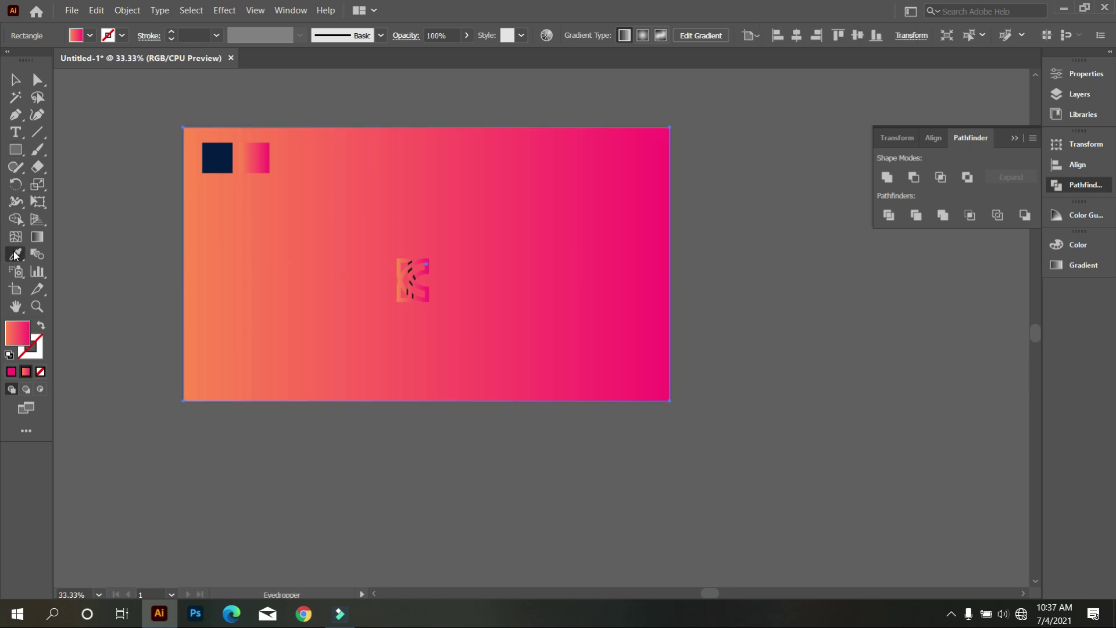
left_click(204, 163)
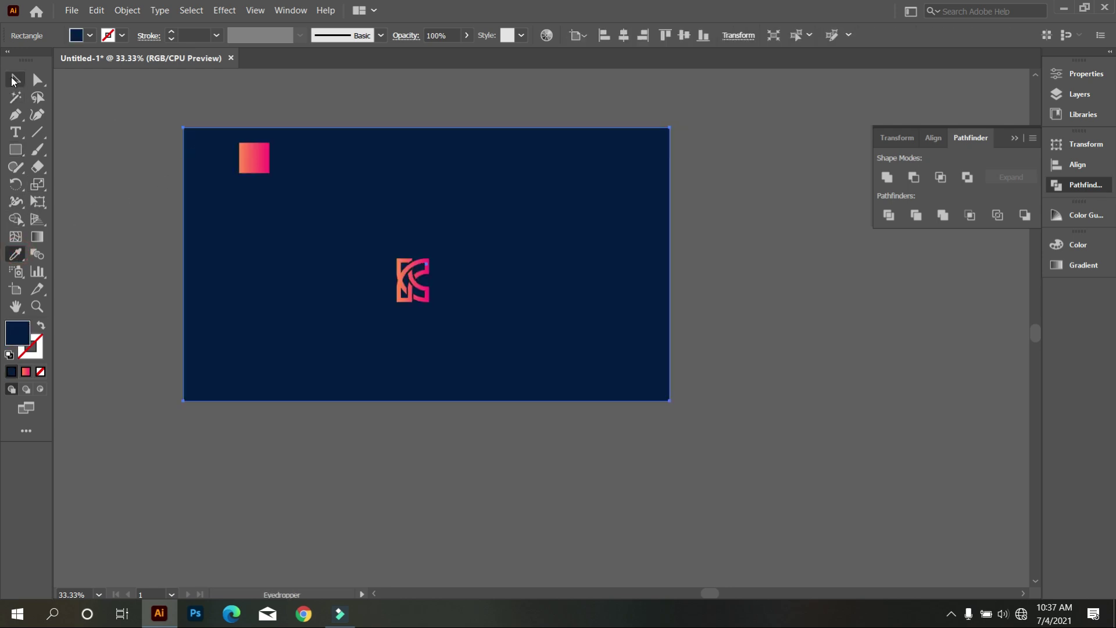
left_click(14, 80)
left_click(265, 282)
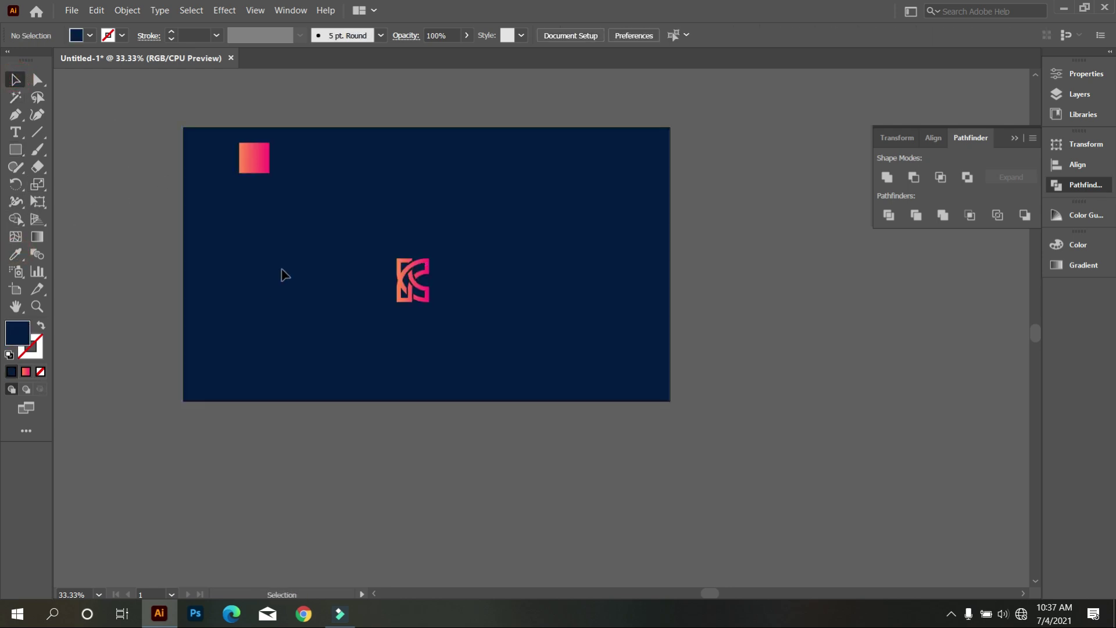
- Enlarge the logo mark together with its gap pieces and move them up and left toward the artboard's centre
left_click_drag(326, 230, 523, 363)
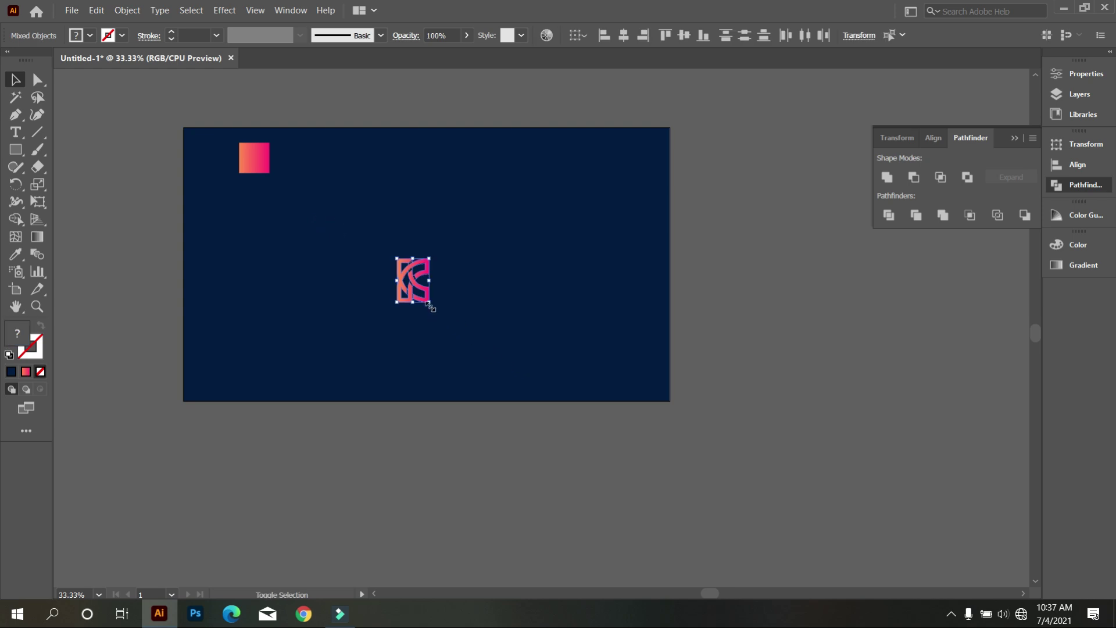
left_click_drag(430, 307, 459, 348)
scroll(447, 349, "up", 3)
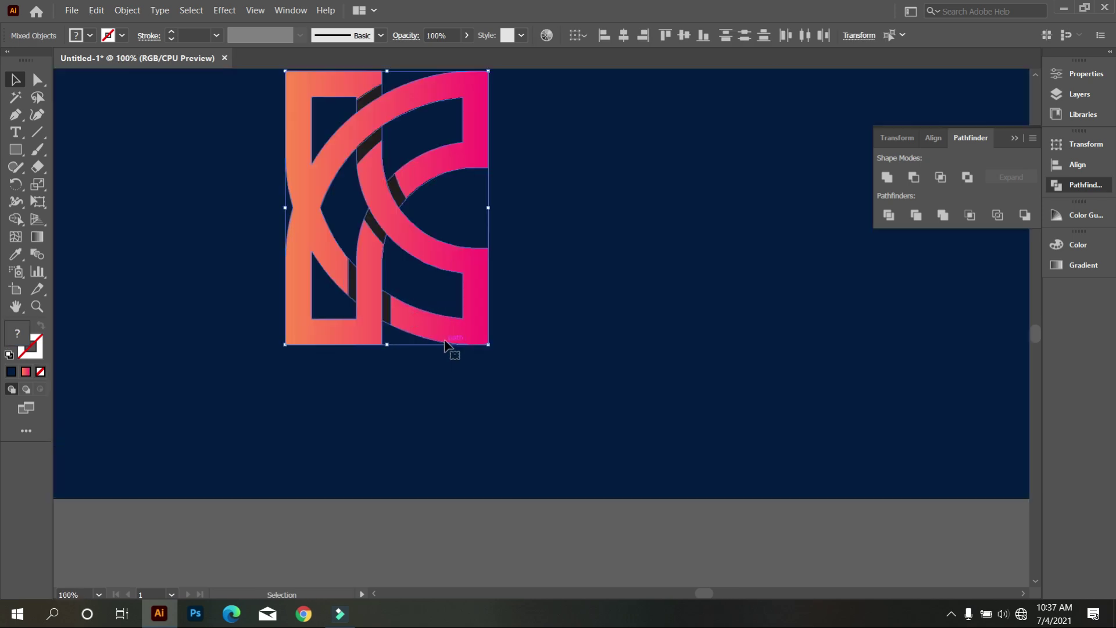
scroll(525, 319, "up", 3)
scroll(565, 354, "down", 1)
scroll(539, 353, "up", 1)
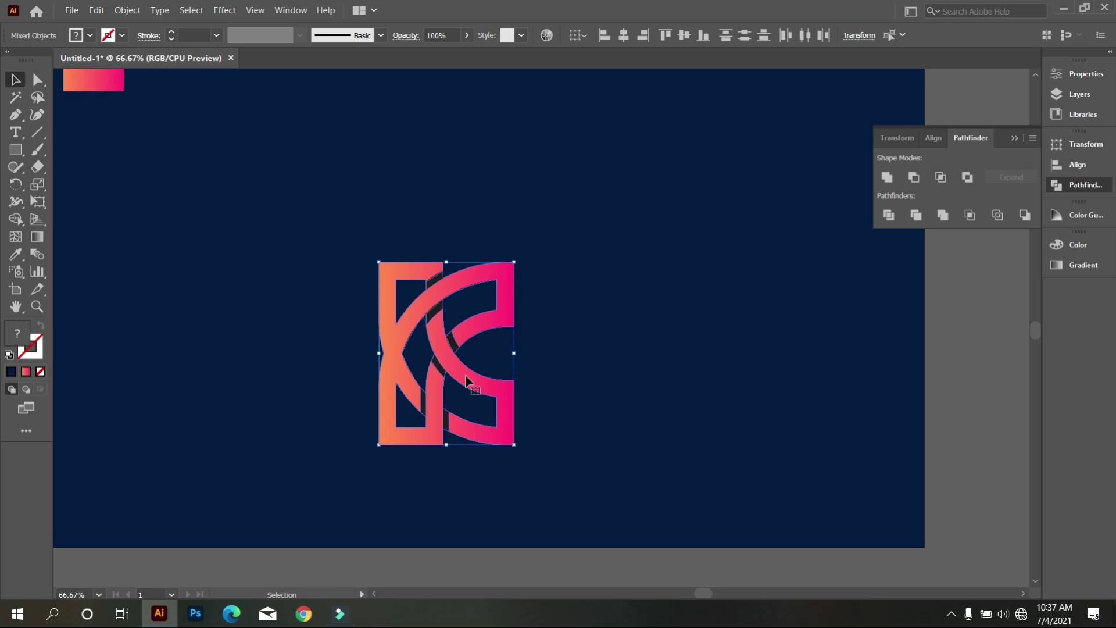
left_click_drag(465, 374, 426, 293)
left_click(561, 298)
- Set the opacity of the gap-piece group to 30% so the pieces act as shadows at the crossings
scroll(367, 316, "up", 2)
scroll(291, 293, "up", 1)
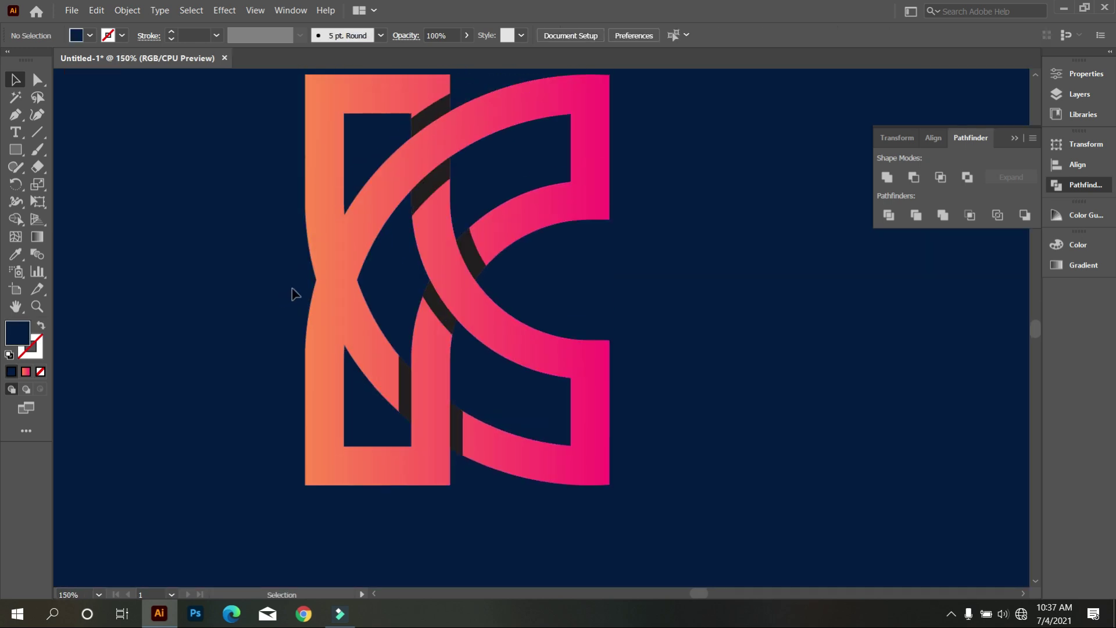
scroll(292, 293, "down", 1)
left_click(216, 248)
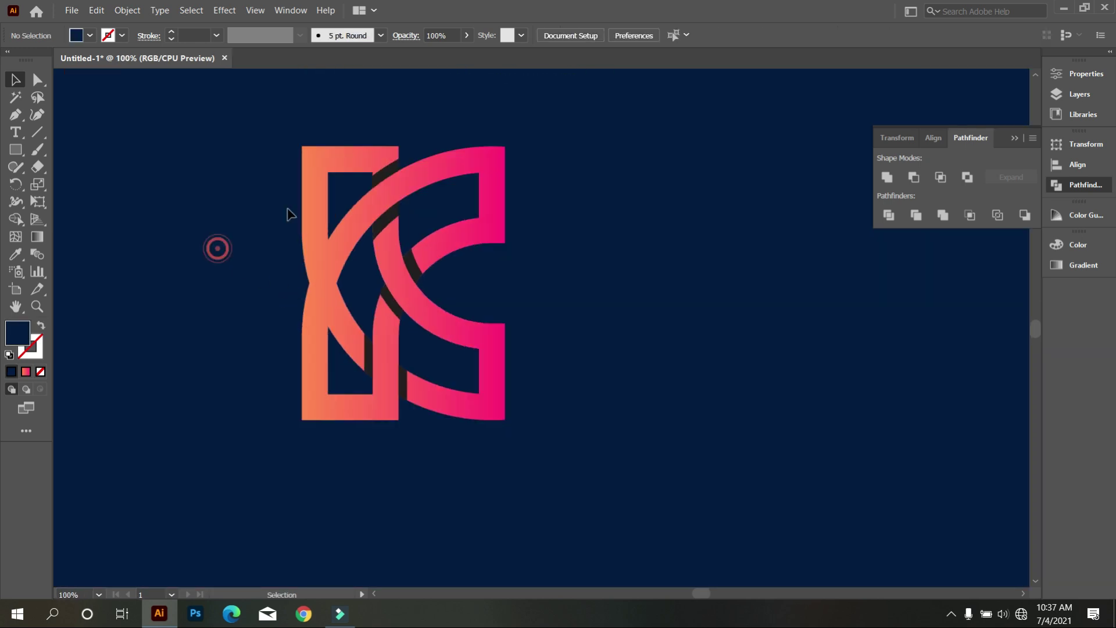
left_click(390, 174)
scroll(454, 35, "down", 3)
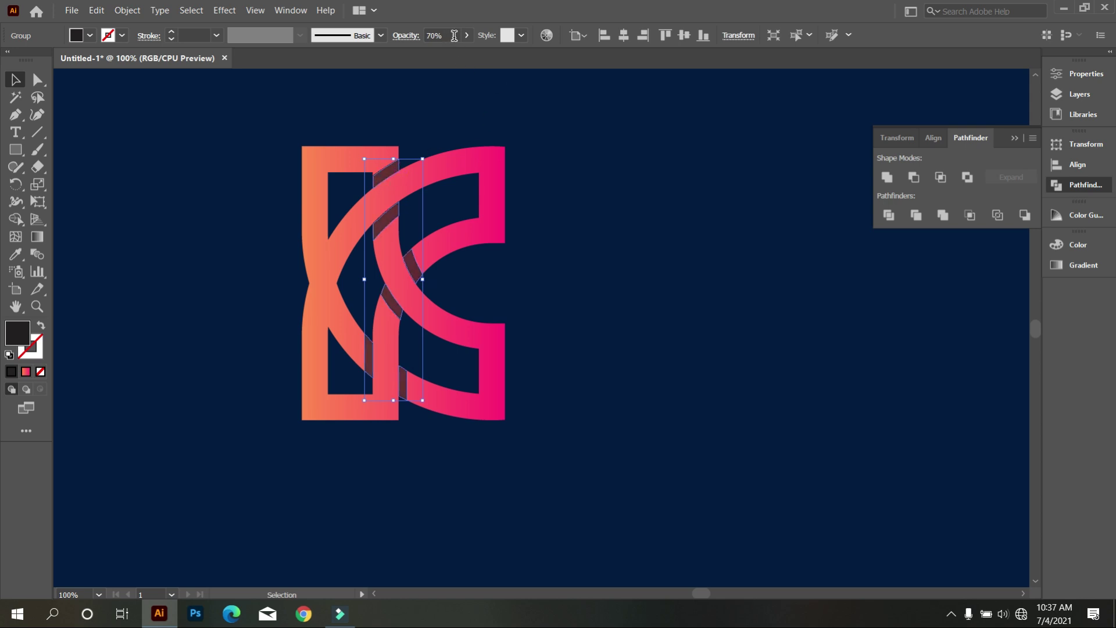
type("30")
key("Return")
left_click(573, 185)
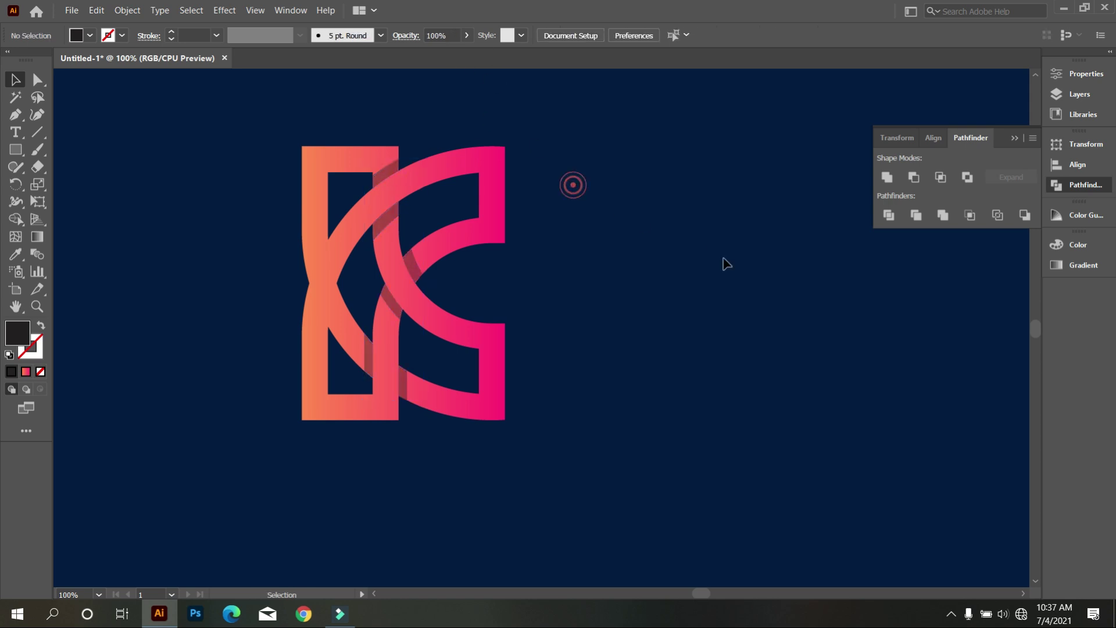
- Redraw the mark's linear gradient almost horizontally, from its left-hand crossing to just short of its right edge
scroll(722, 261, "down", 1)
scroll(664, 272, "up", 1)
left_click_drag(623, 287, 733, 298)
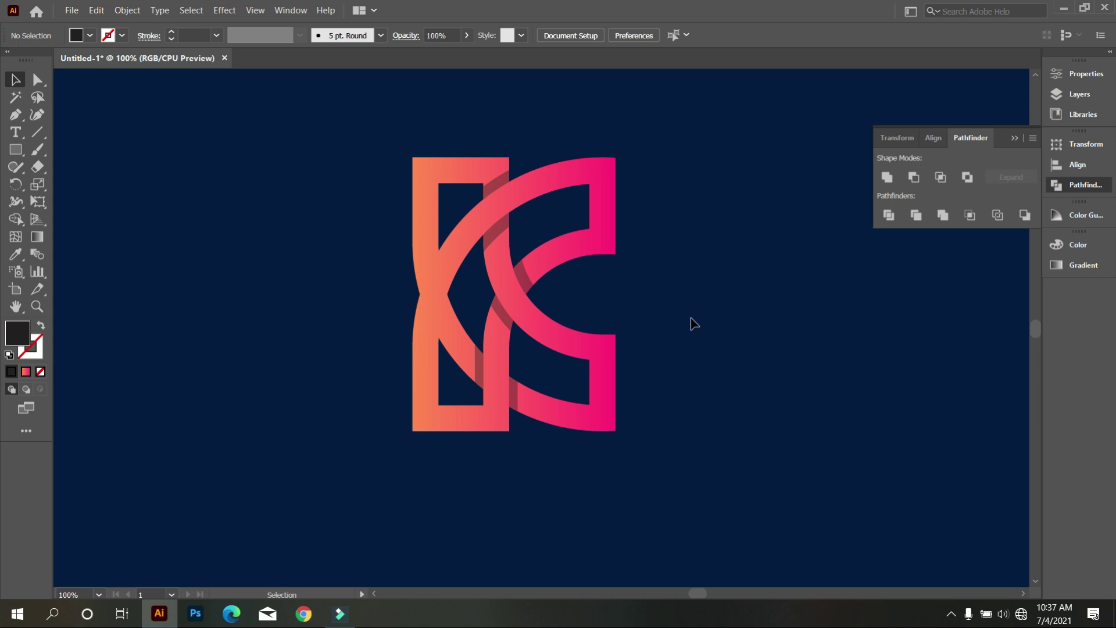
left_click(611, 347)
left_click(36, 240)
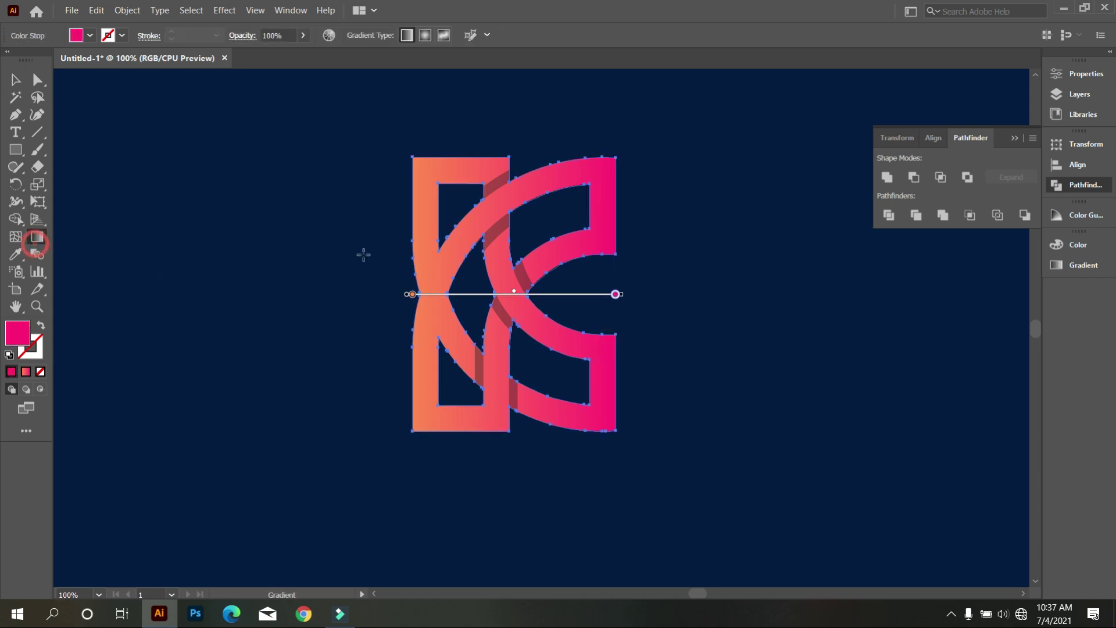
left_click_drag(412, 266, 518, 270)
left_click_drag(429, 298, 553, 294)
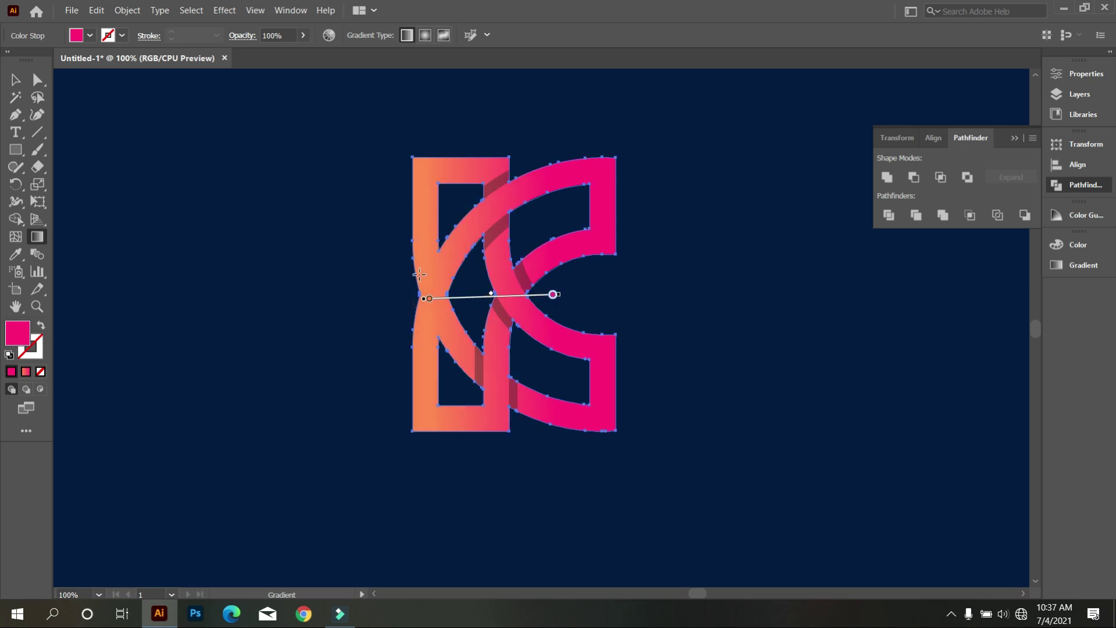
left_click_drag(419, 274, 626, 262)
left_click_drag(356, 302, 473, 294)
left_click_drag(417, 318, 619, 326)
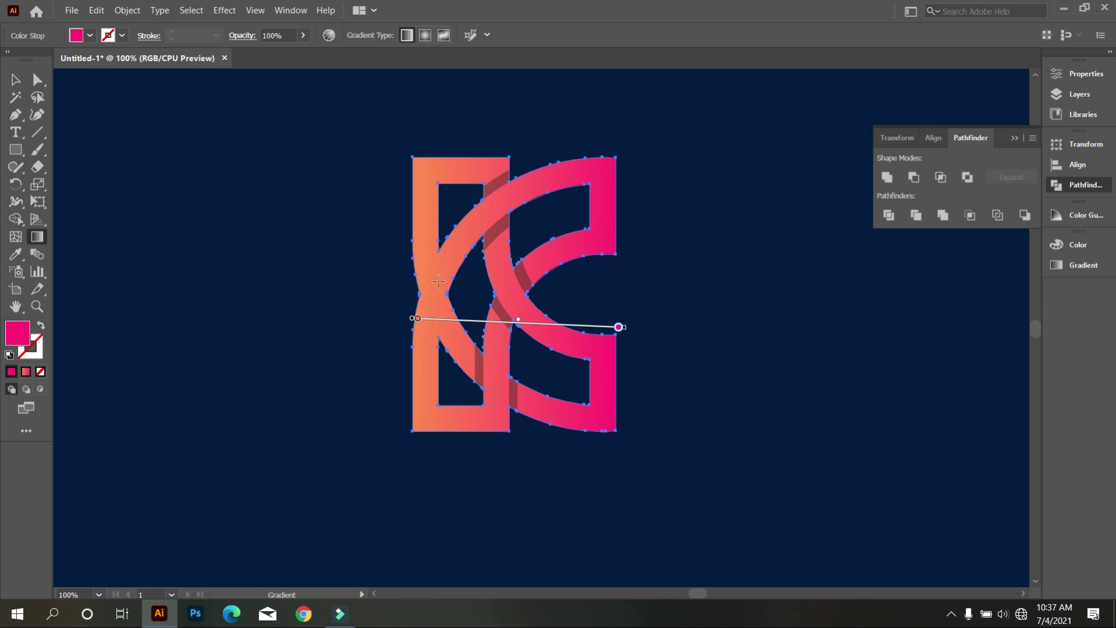
mouse_move(421, 288)
left_mouse_down()
mouse_move(597, 287)
mouse_move(570, 289)
mouse_move(586, 284)
left_mouse_up()
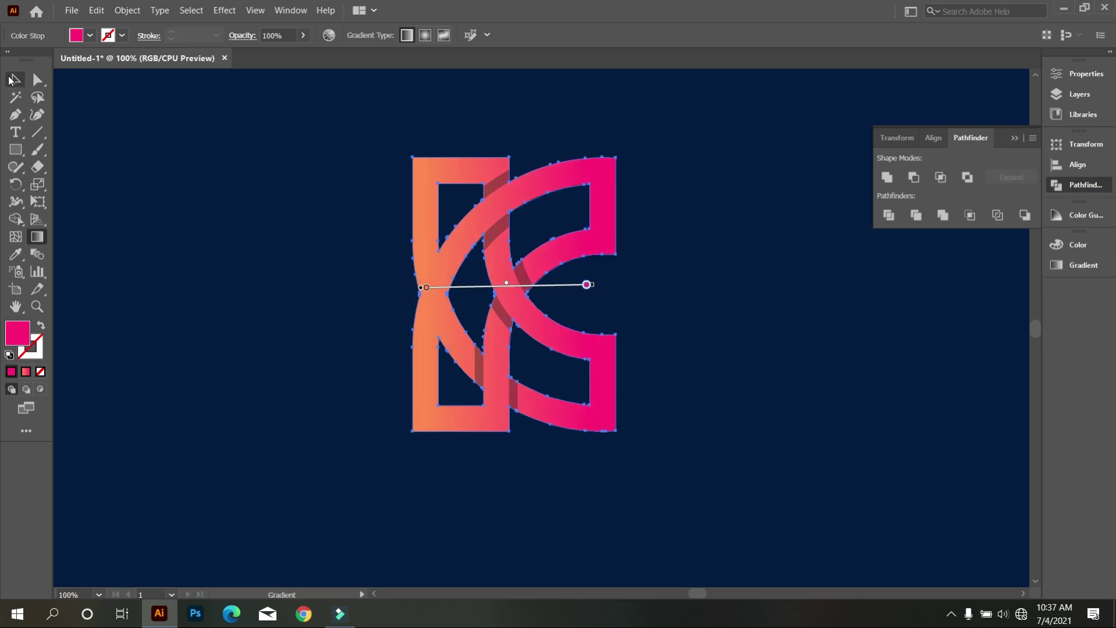
left_click(15, 79)
left_click(177, 184)
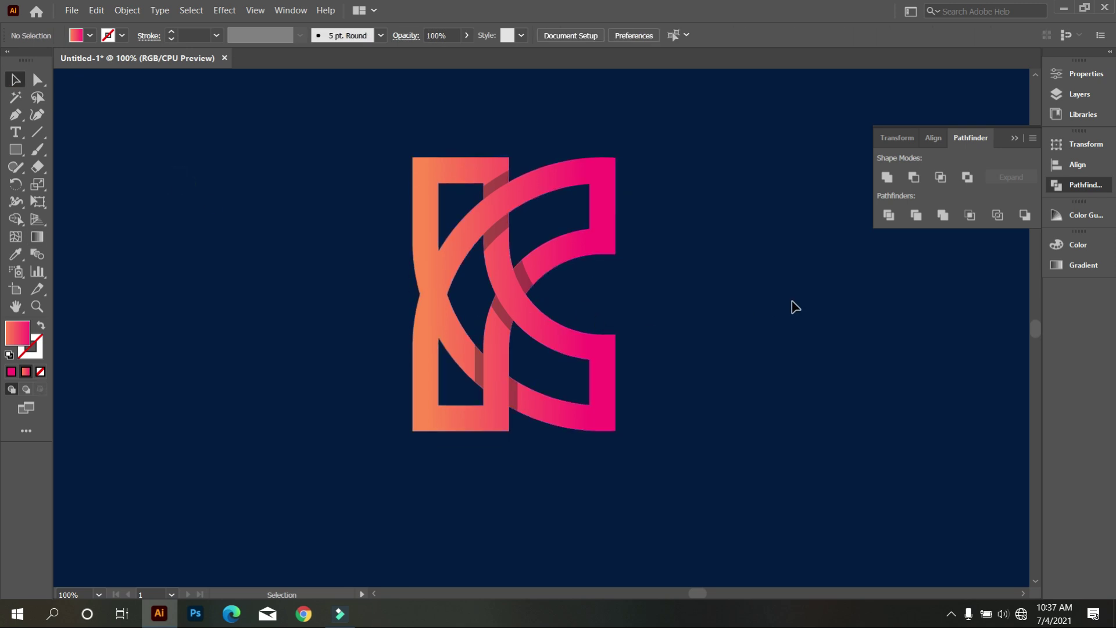